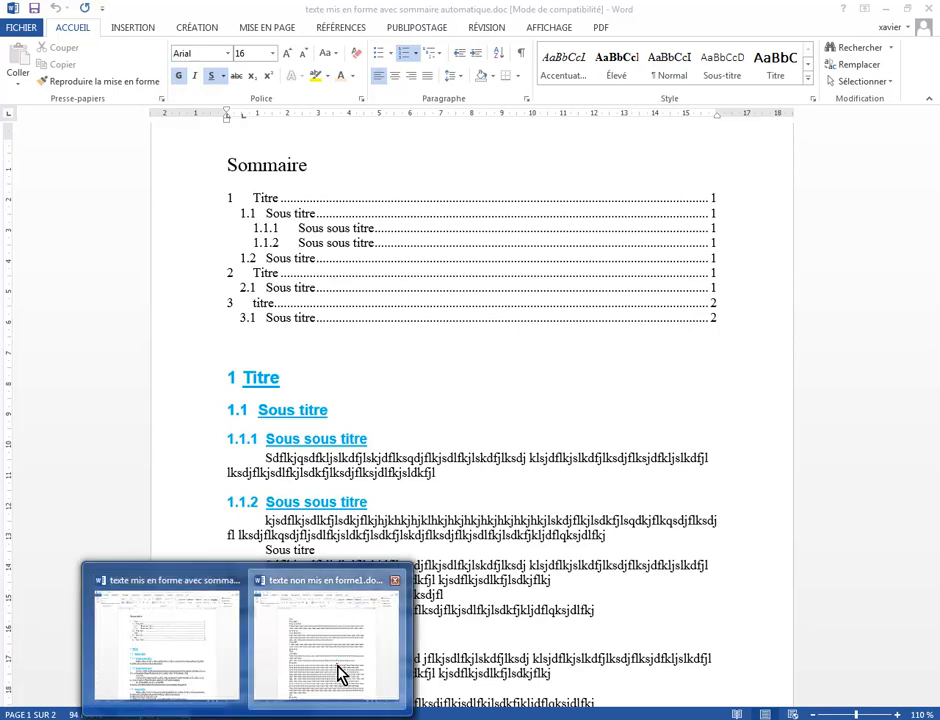
Compare the unformatted document texte non mis en forme1.docx with the formatted document that contains the automatic table of contents.
{"action": "left_click", "coordinate": [338, 663]}
{"action": "scroll", "coordinate": [770, 443], "scroll_direction": "up", "scroll_amount": 1}
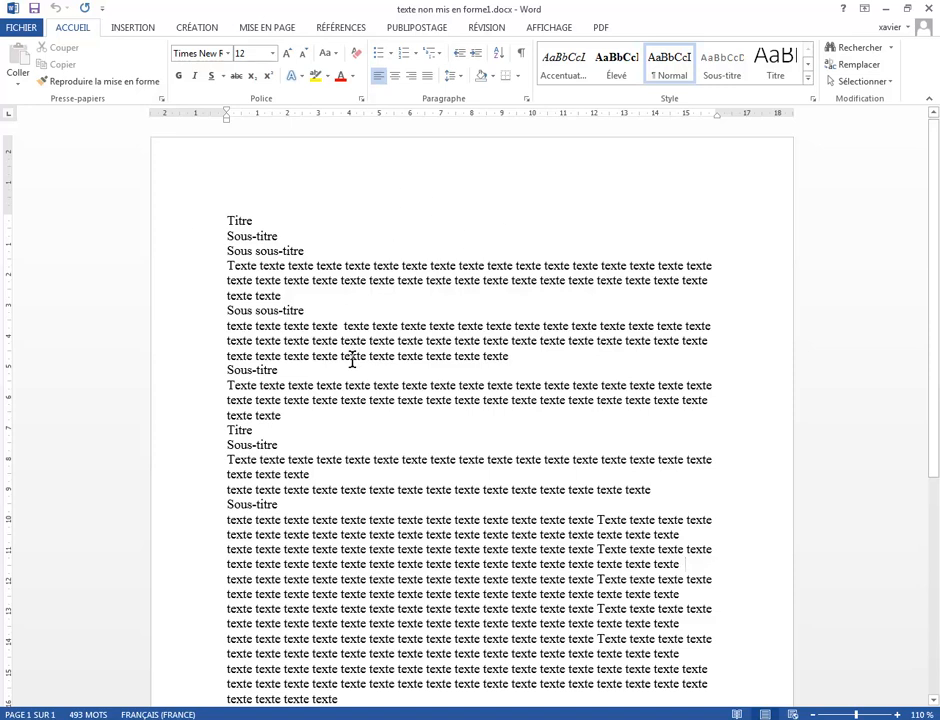
{"action": "mouse_move", "coordinate": [290, 700]}
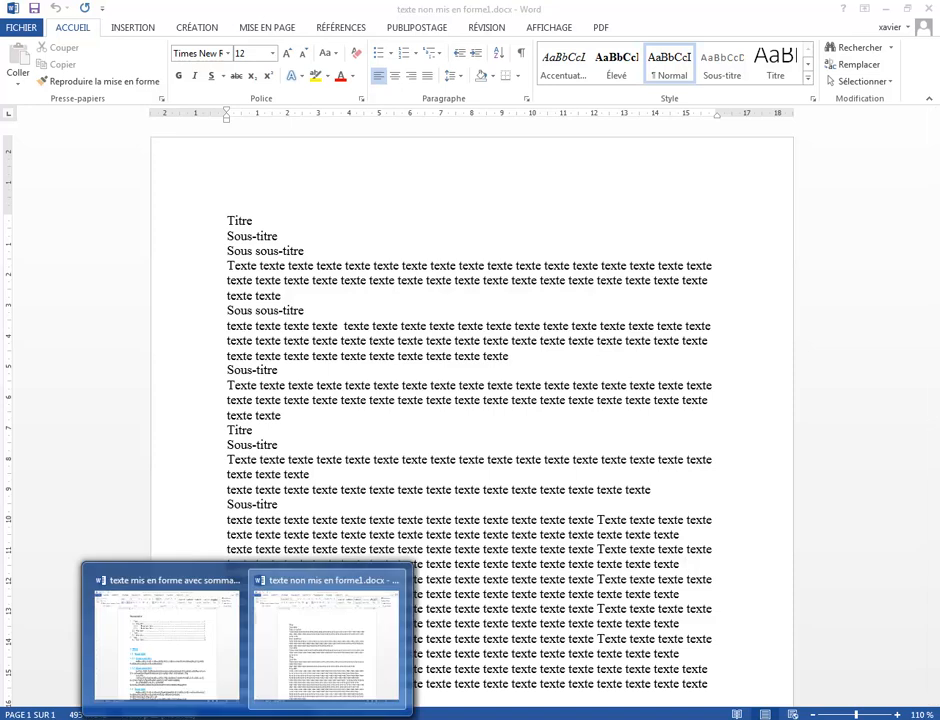
{"action": "left_click", "coordinate": [208, 688]}
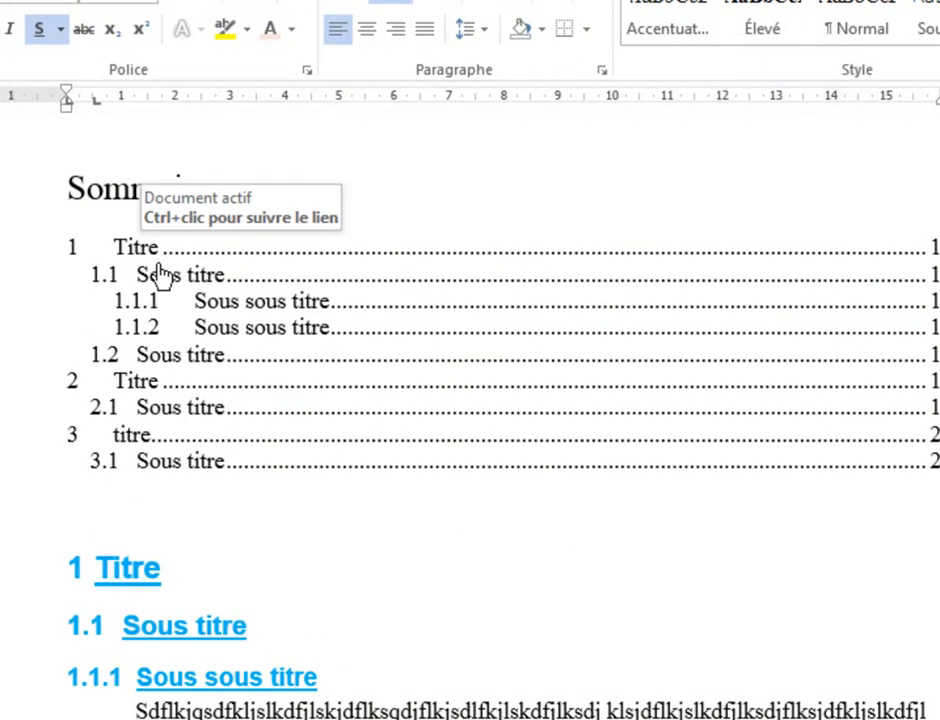
Follow the "1.2 Sous titre" entry of the table of contents to its section, then return to the start of the document.
{"action": "left_click", "coordinate": [165, 365], "text": "ctrl"}
{"action": "scroll", "coordinate": [300, 670], "scroll_direction": "up", "scroll_amount": 2}
{"action": "scroll", "coordinate": [290, 630], "scroll_direction": "down", "scroll_amount": 3}
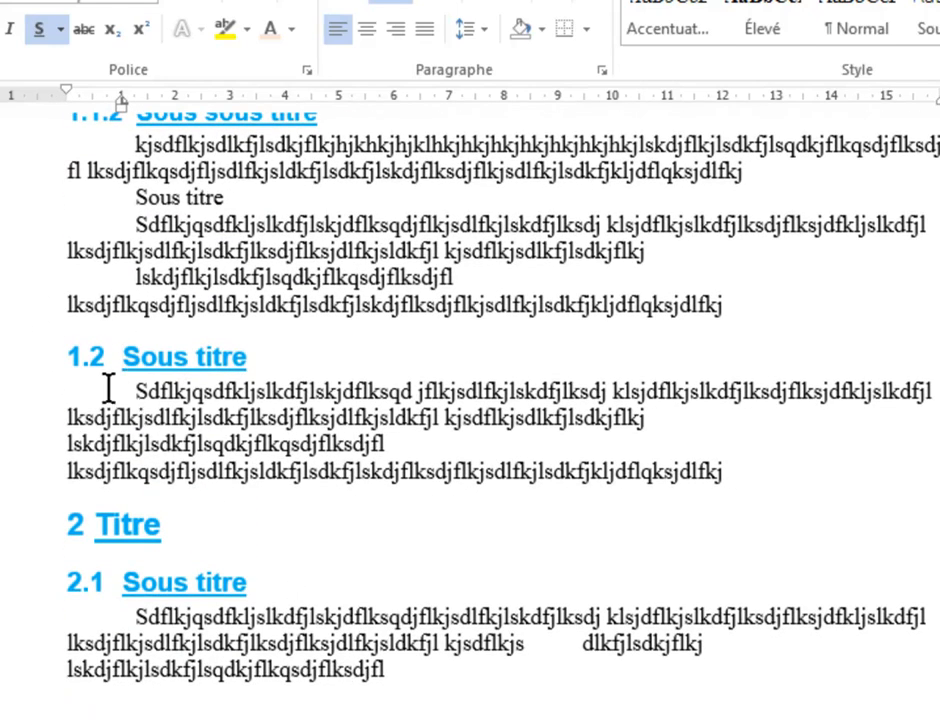
{"action": "scroll", "coordinate": [245, 390], "scroll_direction": "up", "scroll_amount": 10}
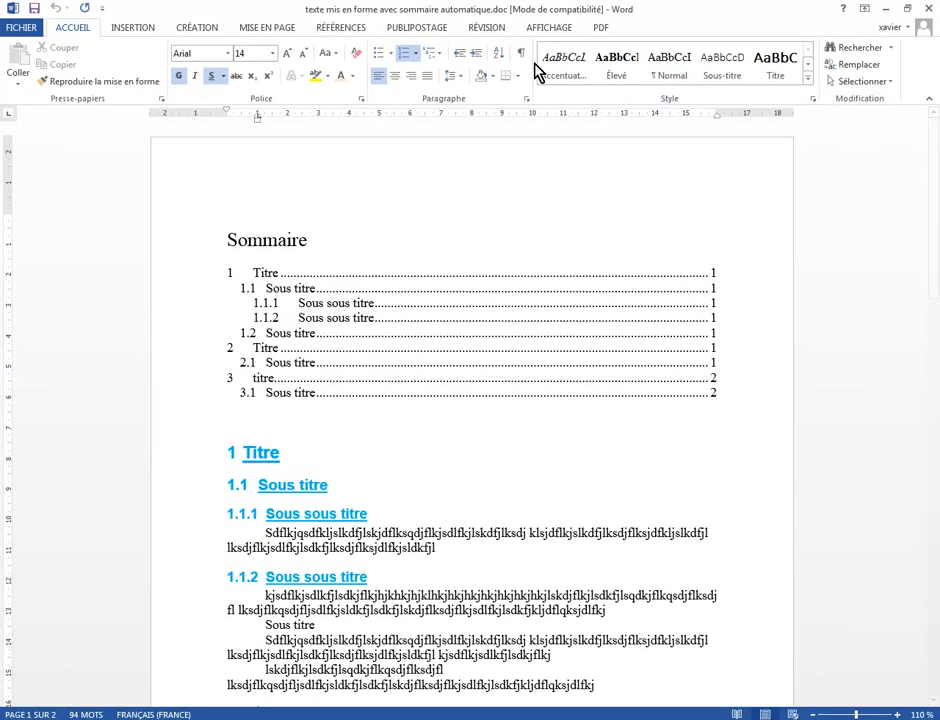
Show the navigation pane, jump through the headings from 1.1 Sous titre to 3 titre, and close the pane.
{"action": "left_click", "coordinate": [553, 30]}
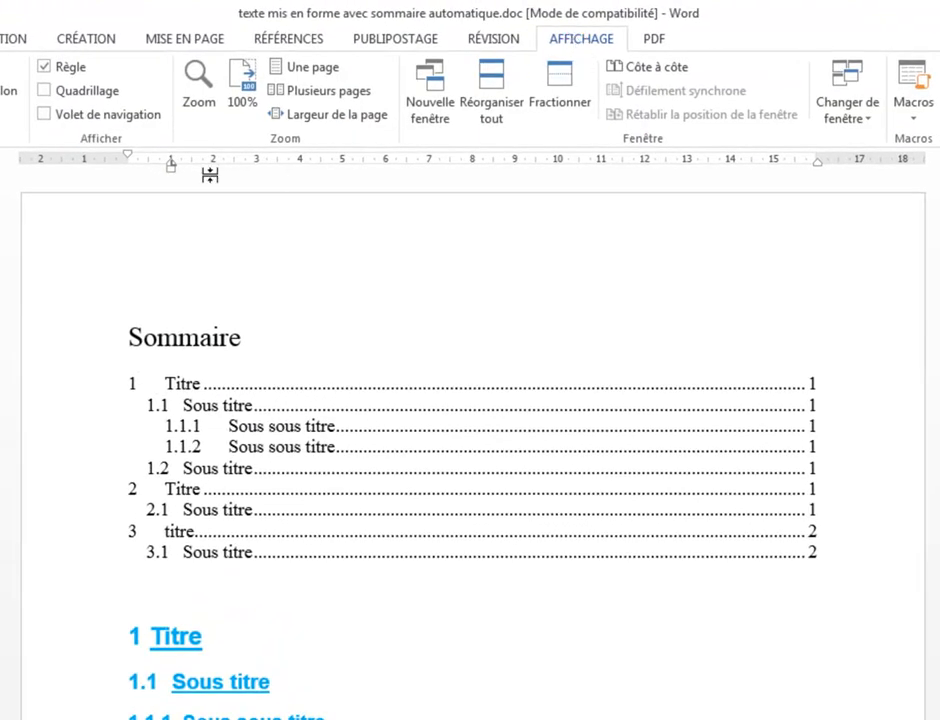
{"action": "left_click", "coordinate": [52, 113]}
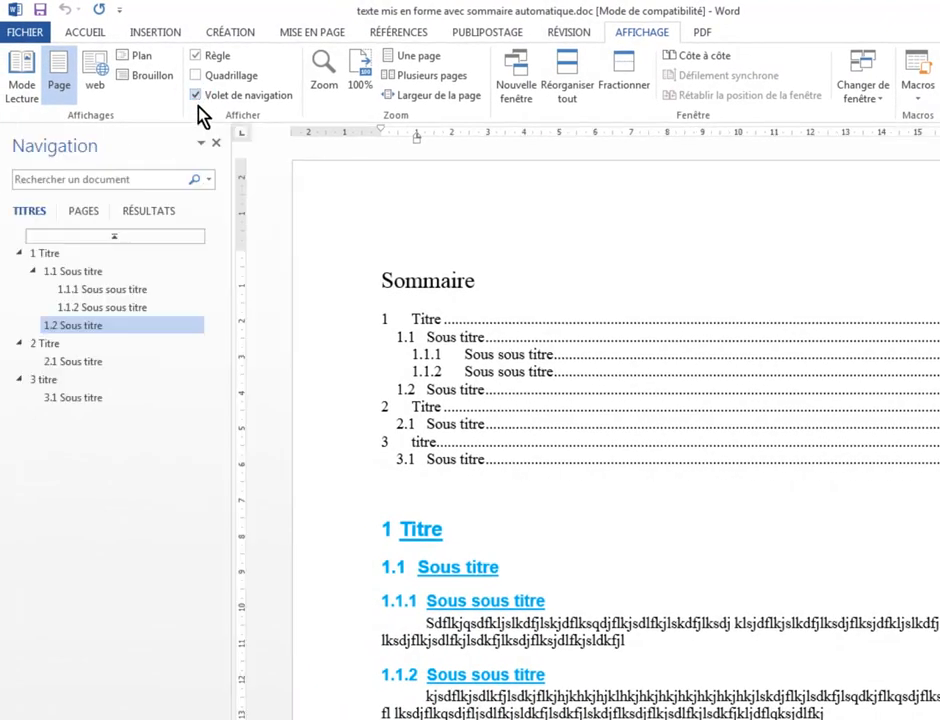
{"action": "left_click", "coordinate": [84, 271]}
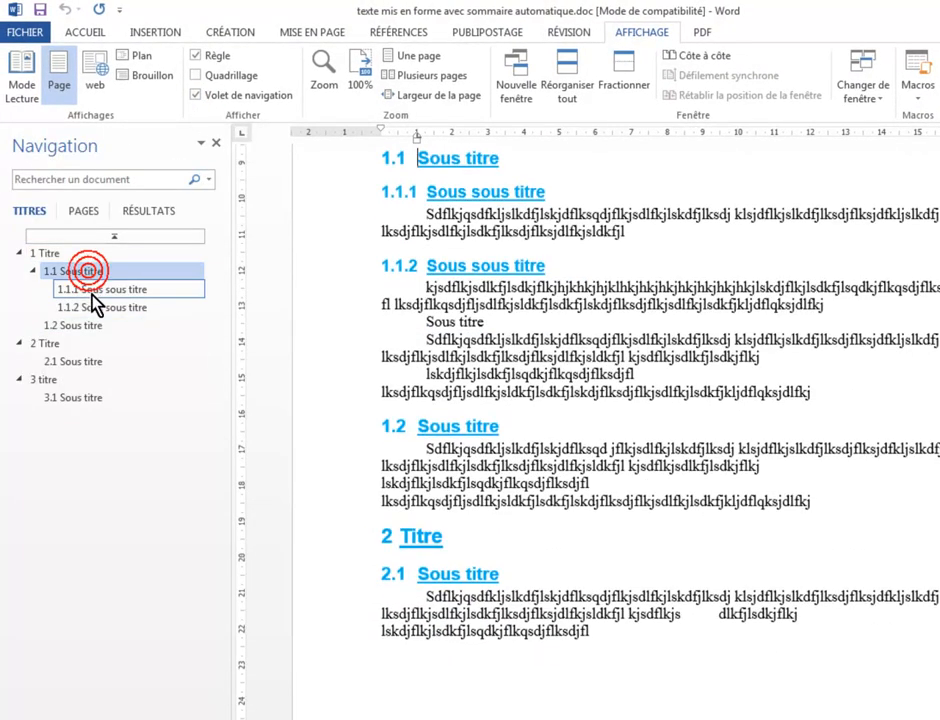
{"action": "left_click", "coordinate": [90, 291]}
{"action": "left_click", "coordinate": [88, 307]}
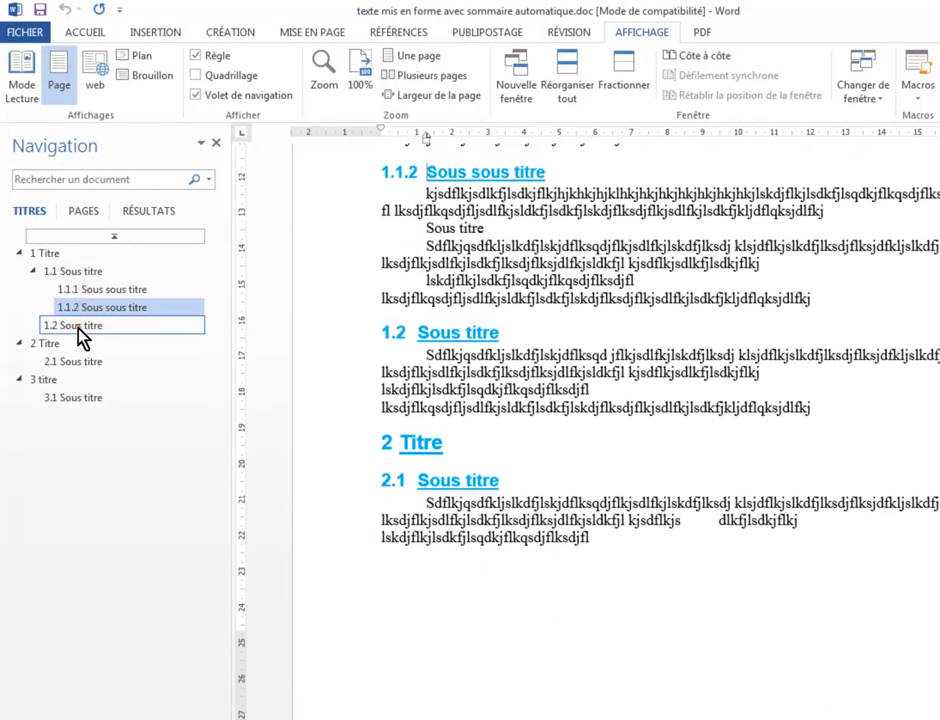
{"action": "left_click", "coordinate": [78, 327]}
{"action": "left_click", "coordinate": [45, 345]}
{"action": "left_click", "coordinate": [65, 378]}
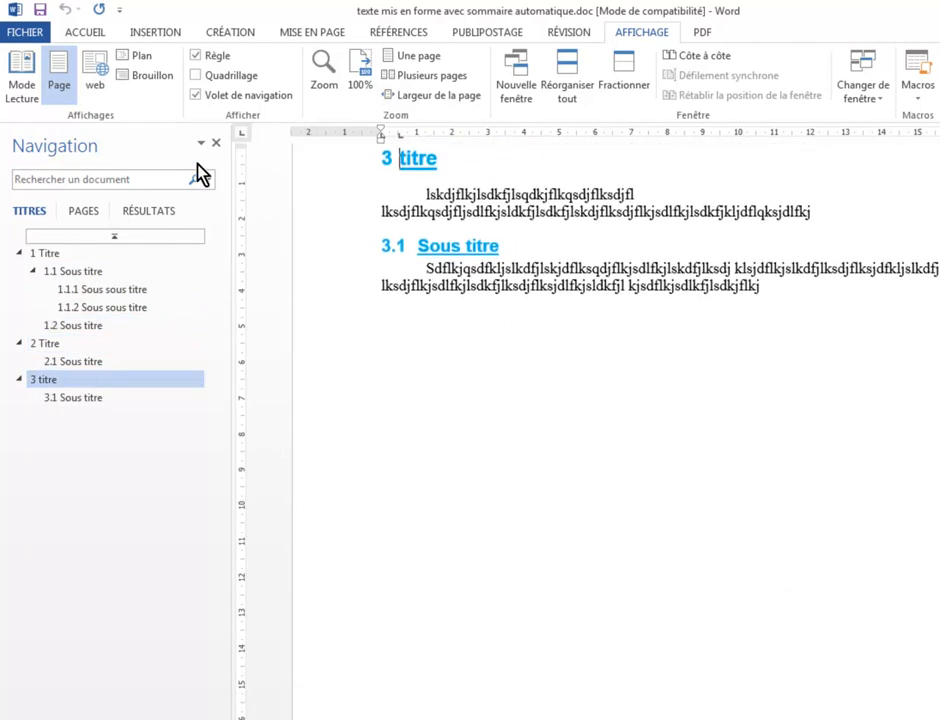
{"action": "left_click", "coordinate": [215, 150]}
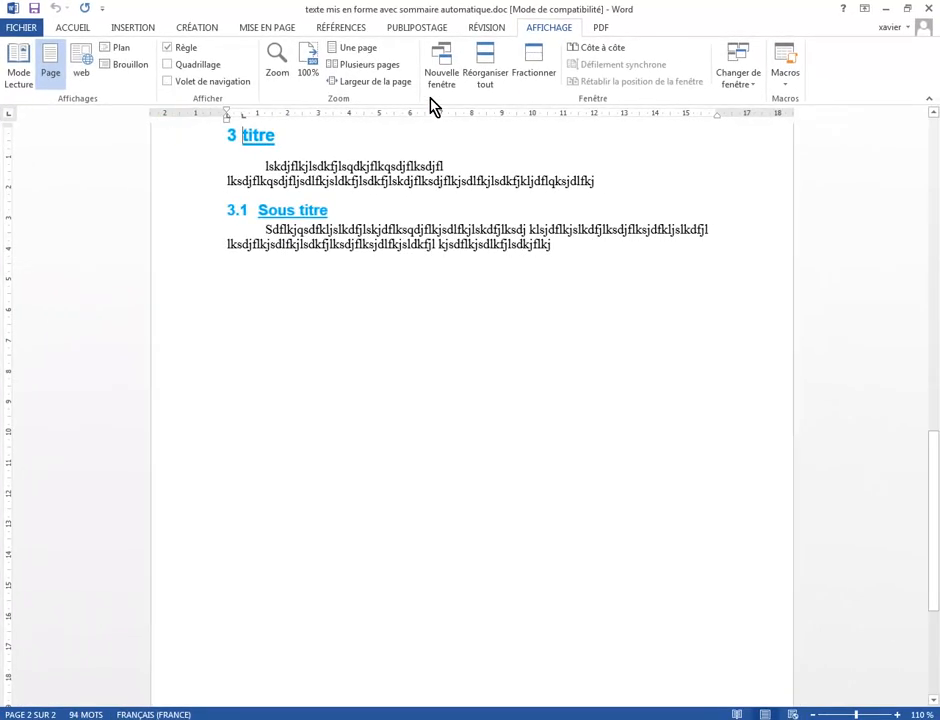
Return to the Home commands and switch to the unformatted document texte non mis en forme1.docx.
{"action": "left_click", "coordinate": [72, 27]}
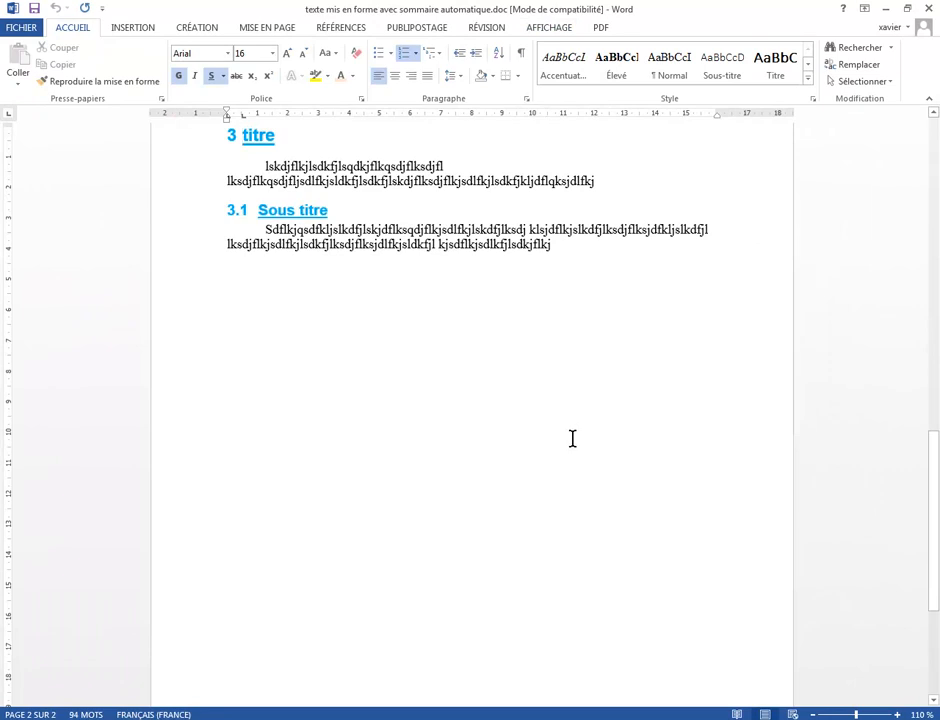
{"action": "scroll", "coordinate": [424, 566], "scroll_direction": "up", "scroll_amount": 2}
{"action": "mouse_move", "coordinate": [252, 719]}
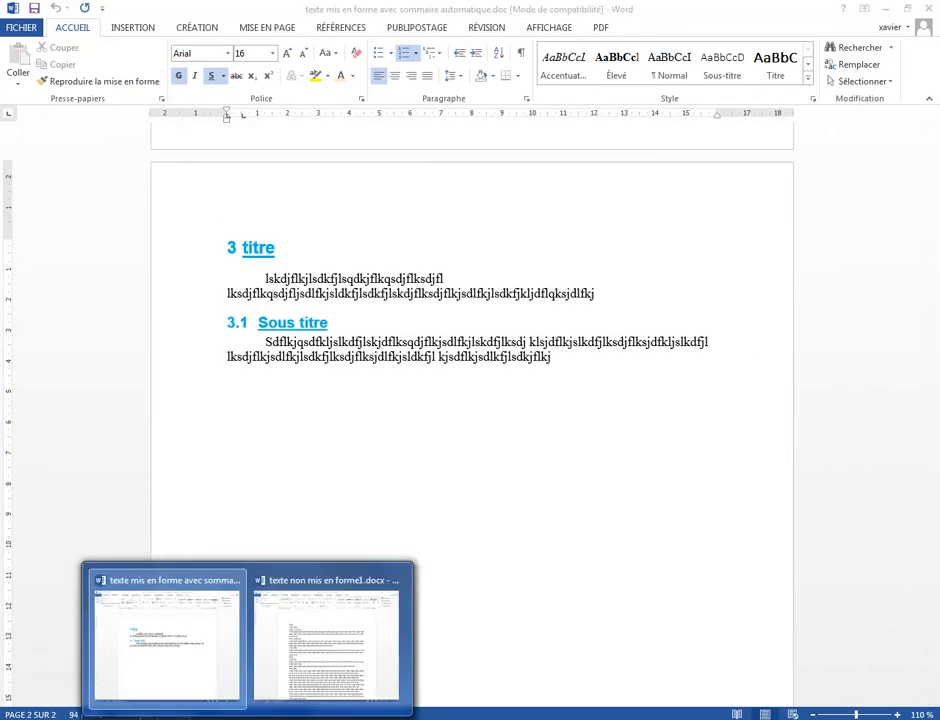
{"action": "left_click", "coordinate": [355, 662]}
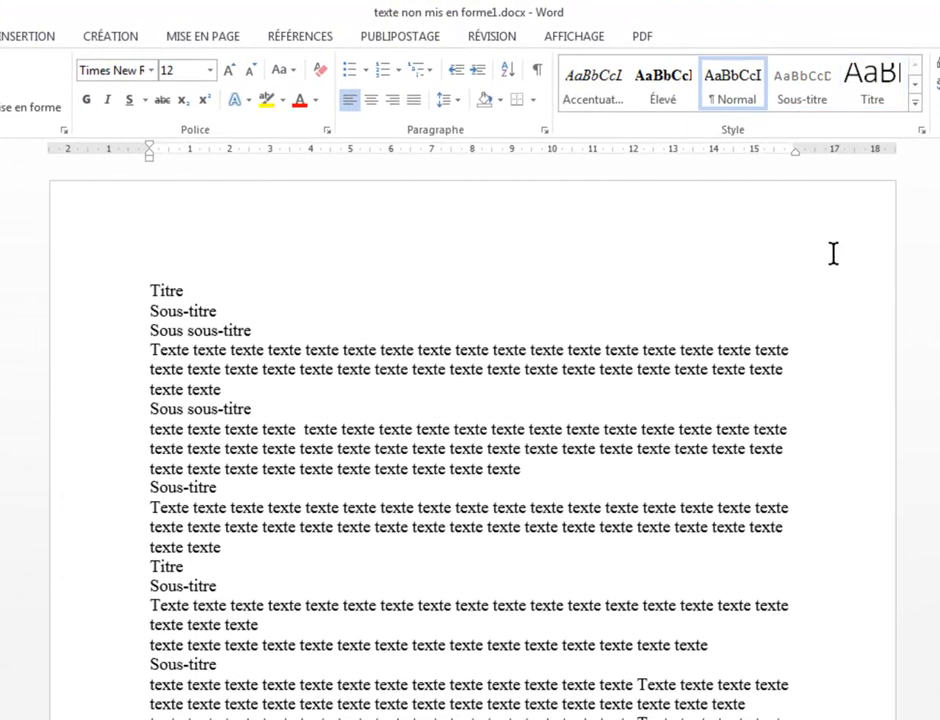
Try the Titre 2 style on the first "Titre" line, then undo it.
{"action": "left_click", "coordinate": [80, 298]}
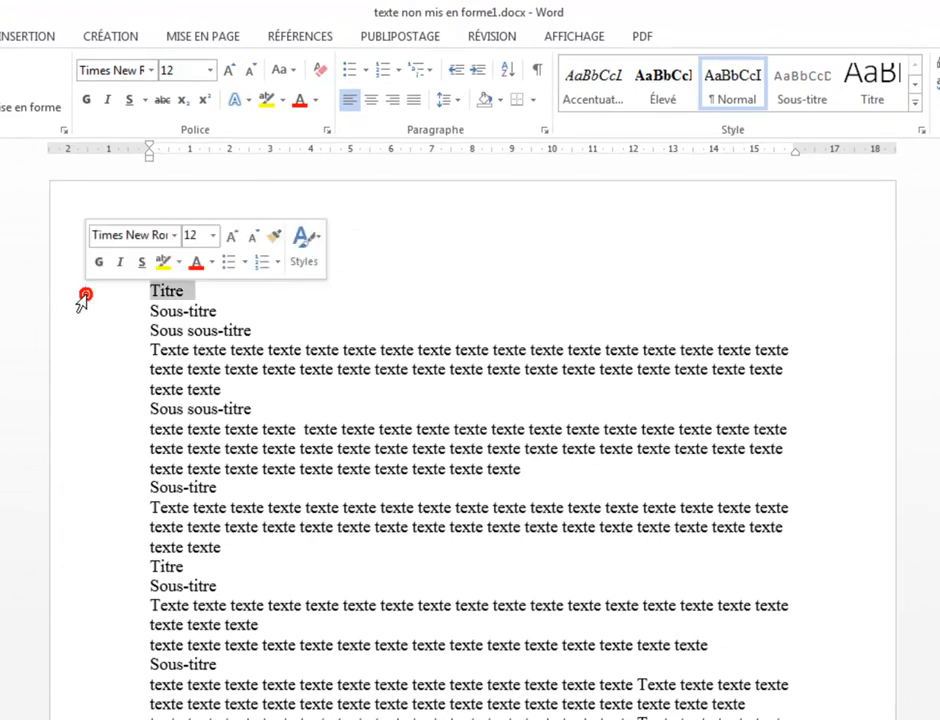
{"action": "left_click", "coordinate": [913, 106]}
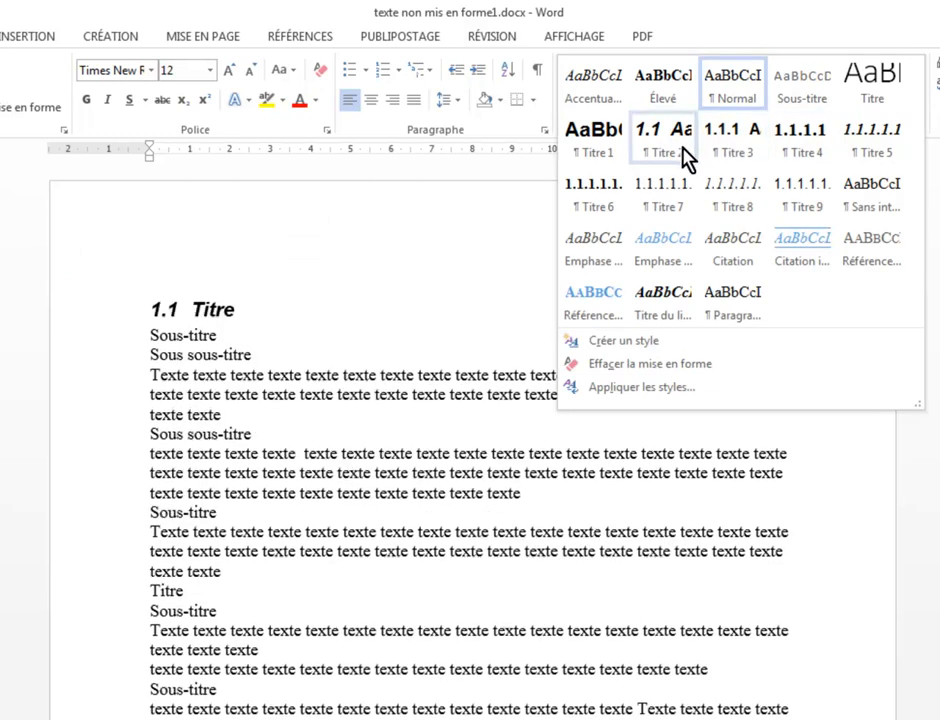
{"action": "left_click", "coordinate": [674, 155]}
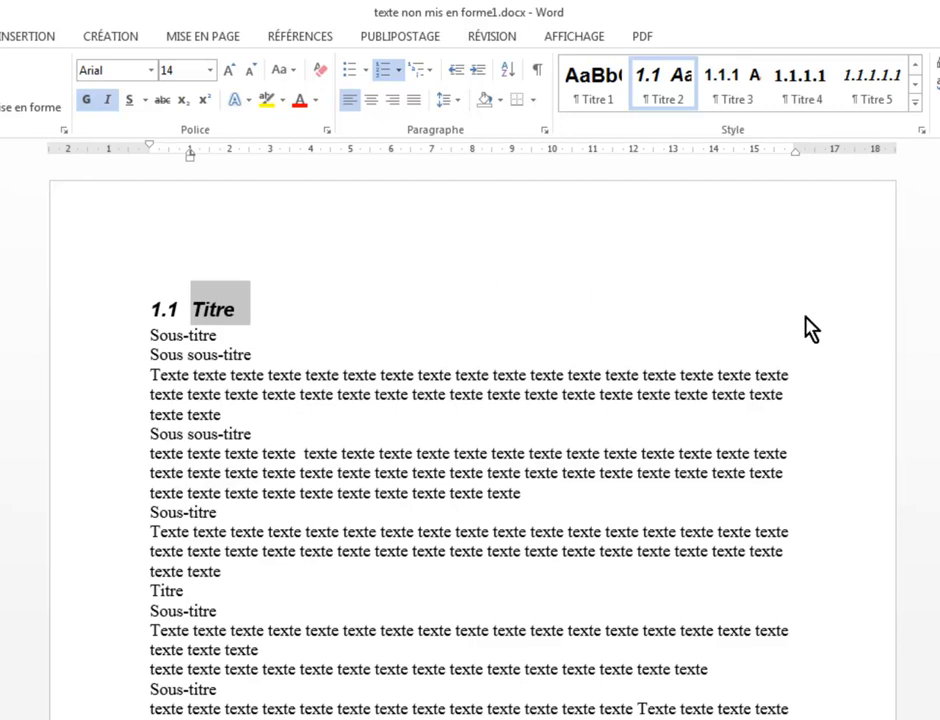
{"action": "key", "text": "ctrl+z"}
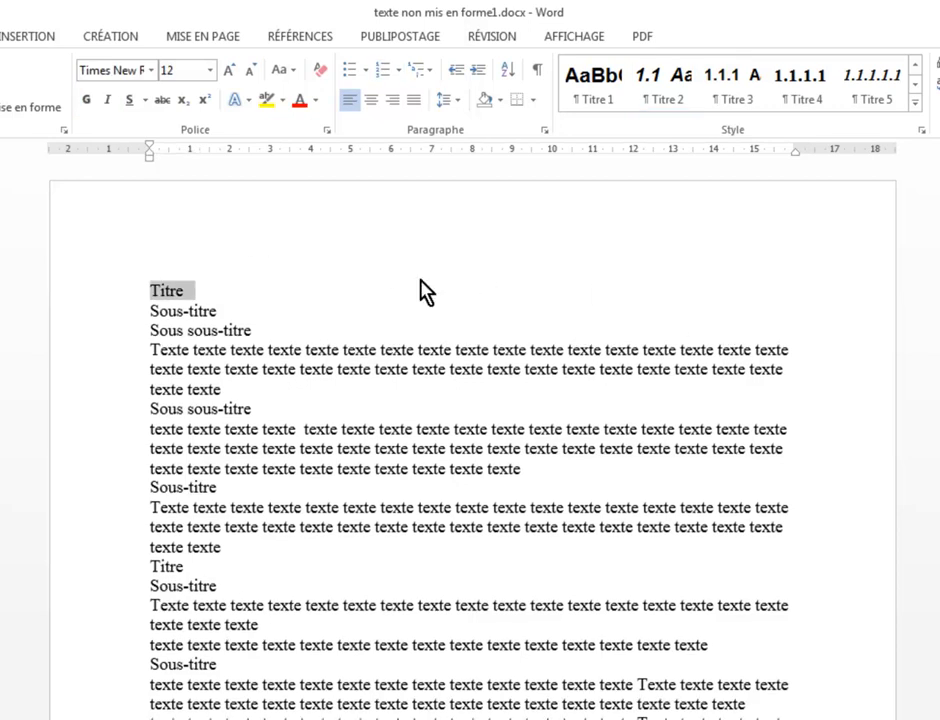
Insert three empty paragraphs above the first "Titre" line, temporarily displaying the formatting marks to check them.
{"action": "left_click", "coordinate": [356, 283]}
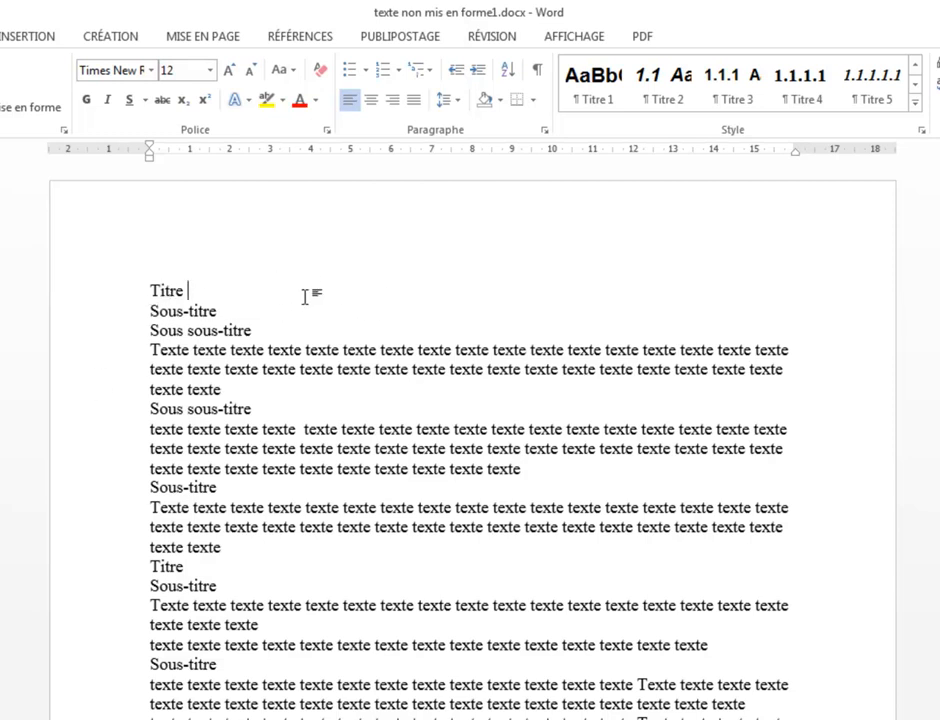
{"action": "left_click", "coordinate": [148, 290]}
{"action": "key", "text": "Return"}
{"action": "key", "text": "Return"}
{"action": "left_click", "coordinate": [151, 270]}
{"action": "left_click", "coordinate": [537, 69]}
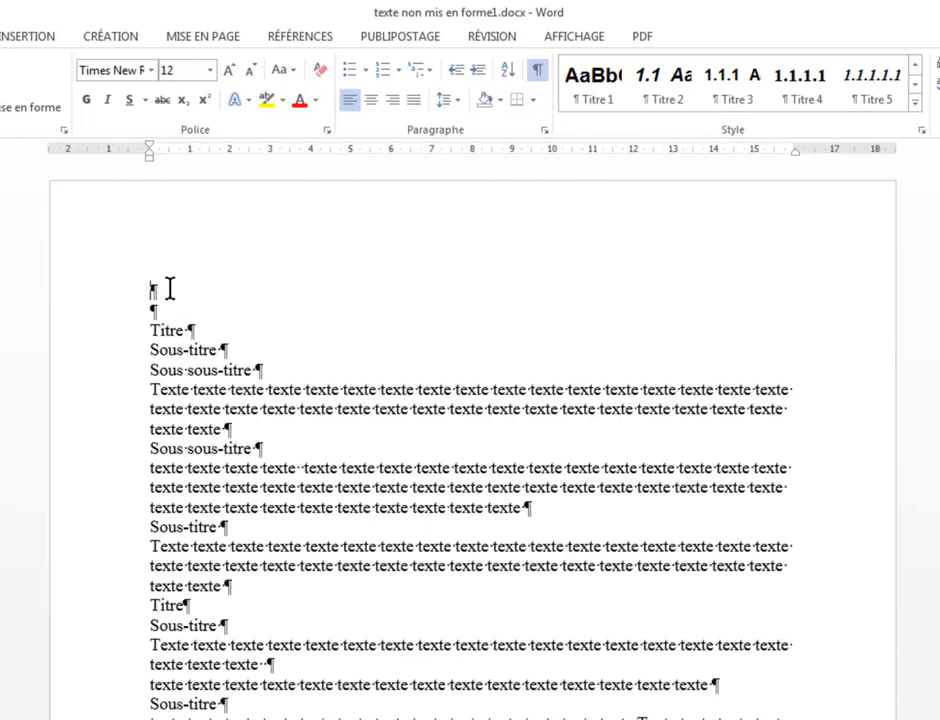
{"action": "key", "text": "Return"}
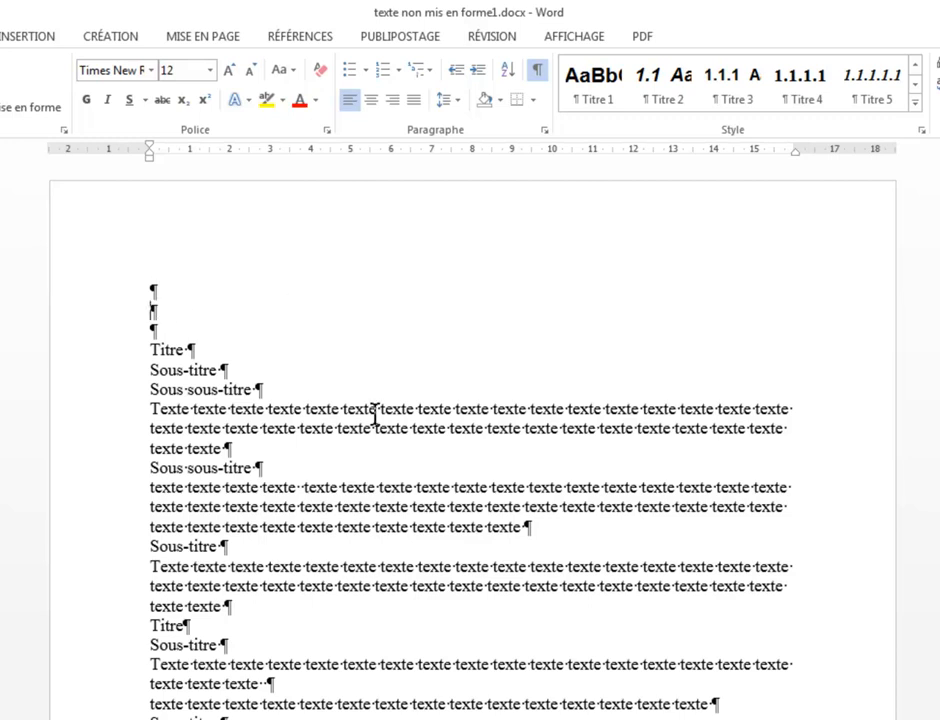
{"action": "left_click", "coordinate": [538, 79]}
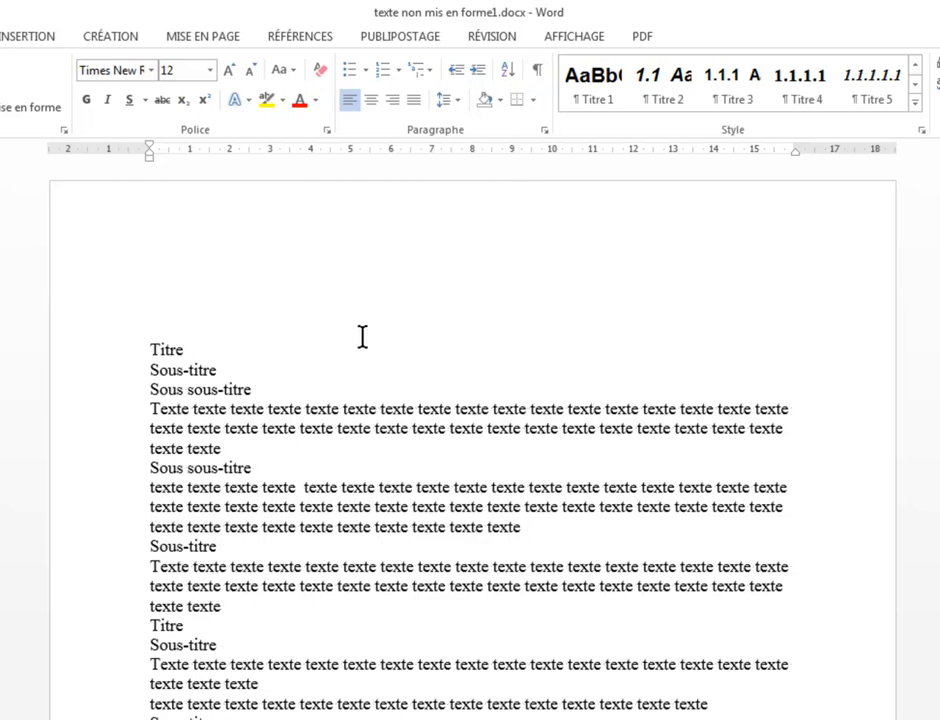
Create a style named "mon style de cors de texte" from the formatting of the whole document's text.
{"action": "key", "text": "ctrl+a"}
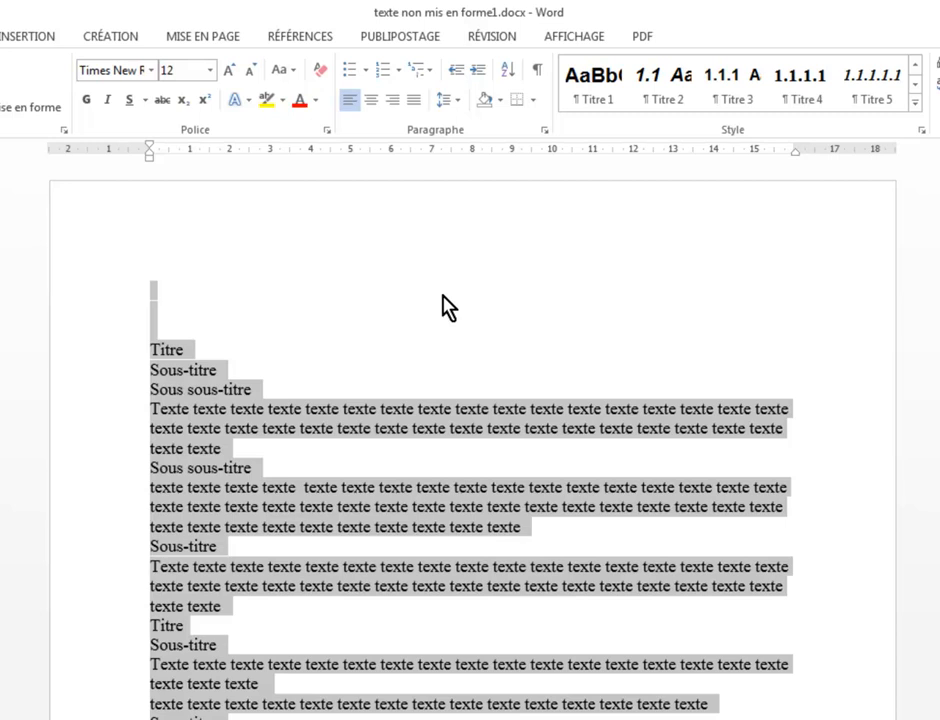
{"action": "right_click", "coordinate": [193, 406]}
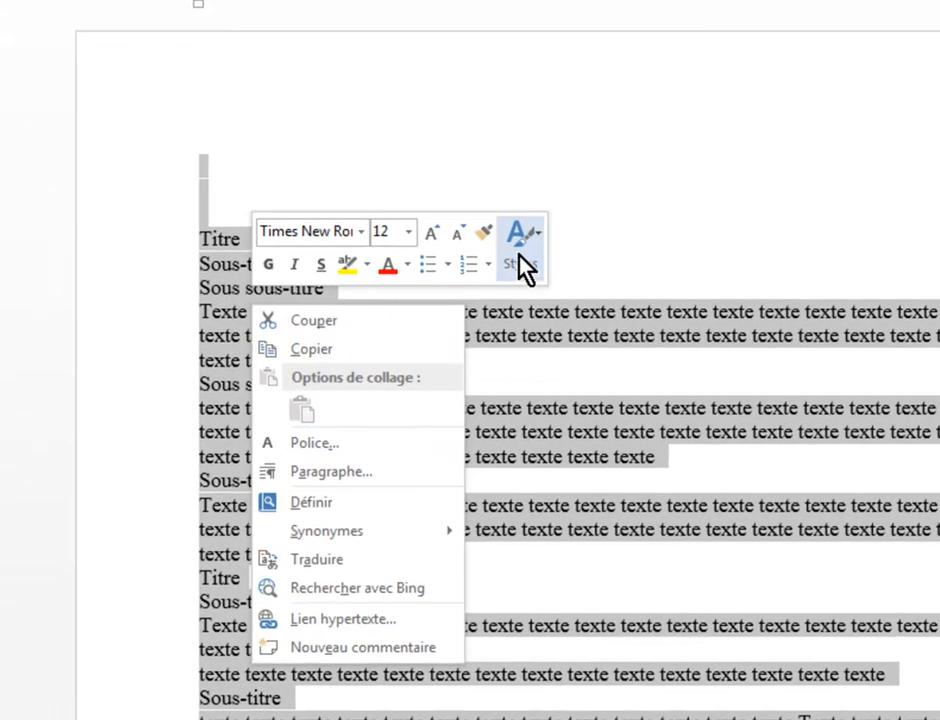
{"action": "left_click", "coordinate": [530, 258]}
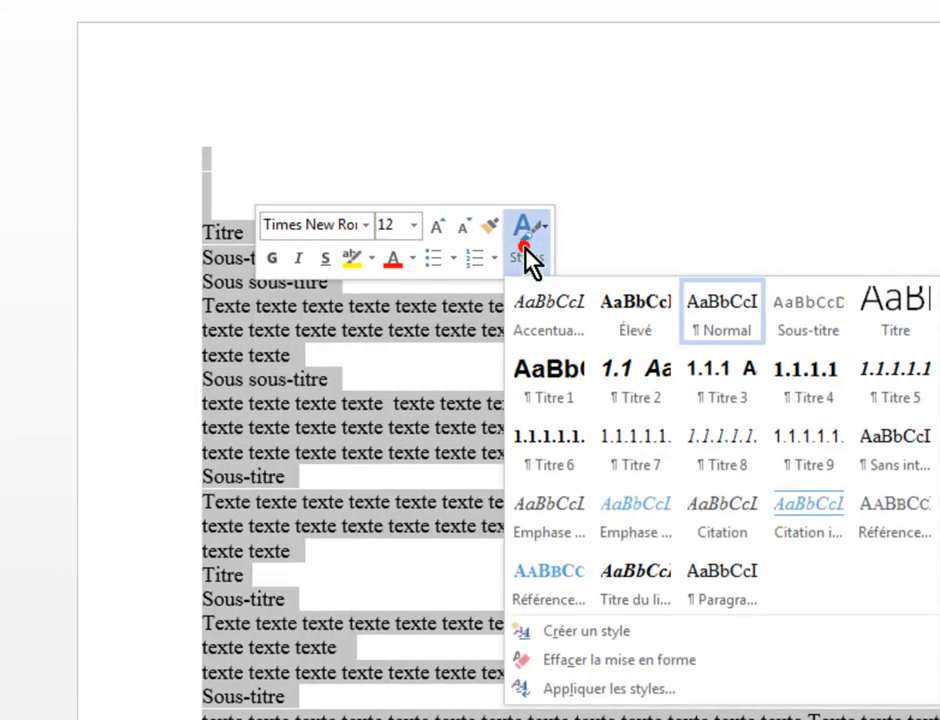
{"action": "left_click", "coordinate": [586, 631]}
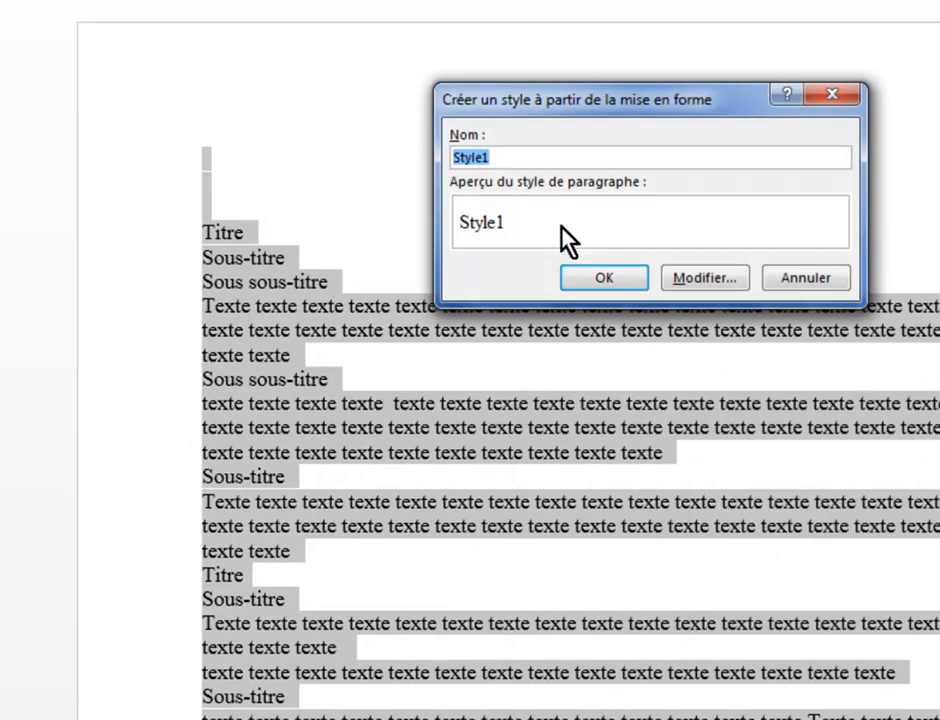
{"action": "type", "text": "mon s"}
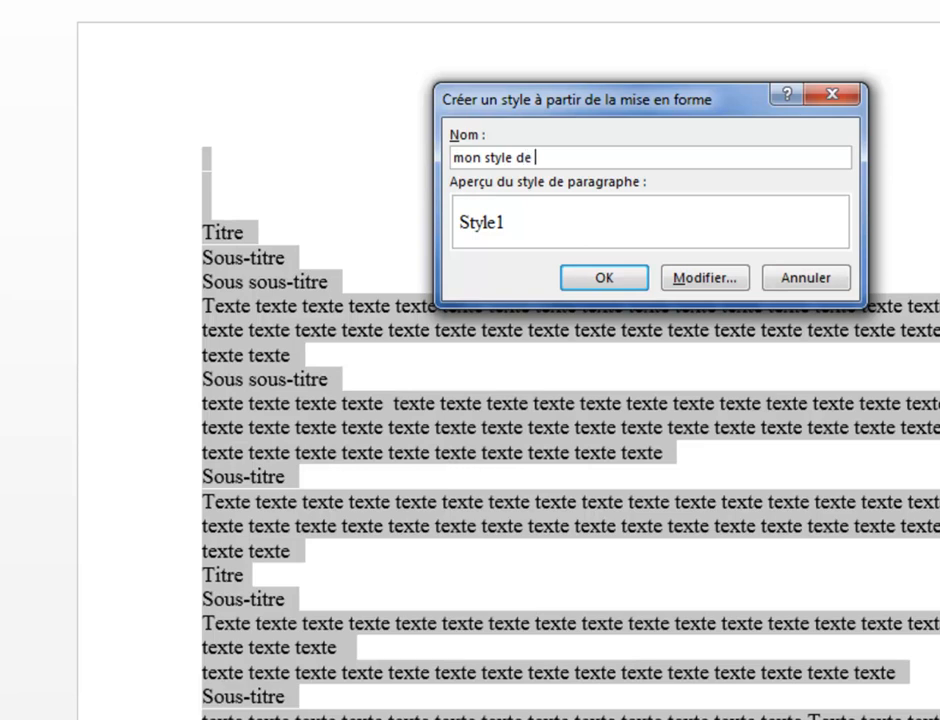
{"action": "type", "text": "tyle de cors de texte"}
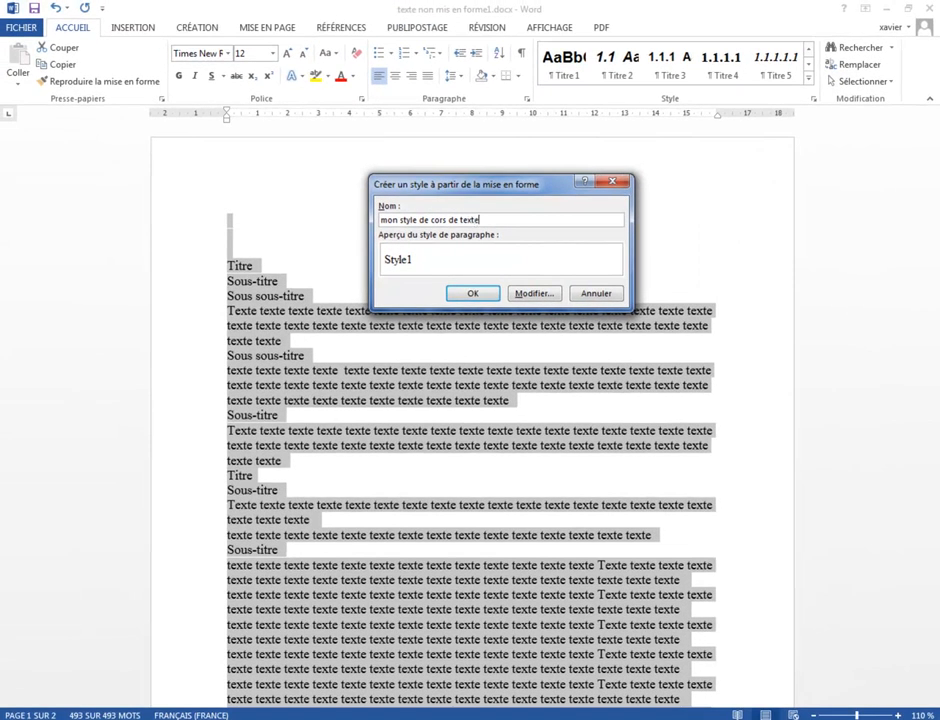
{"action": "key", "text": "Return"}
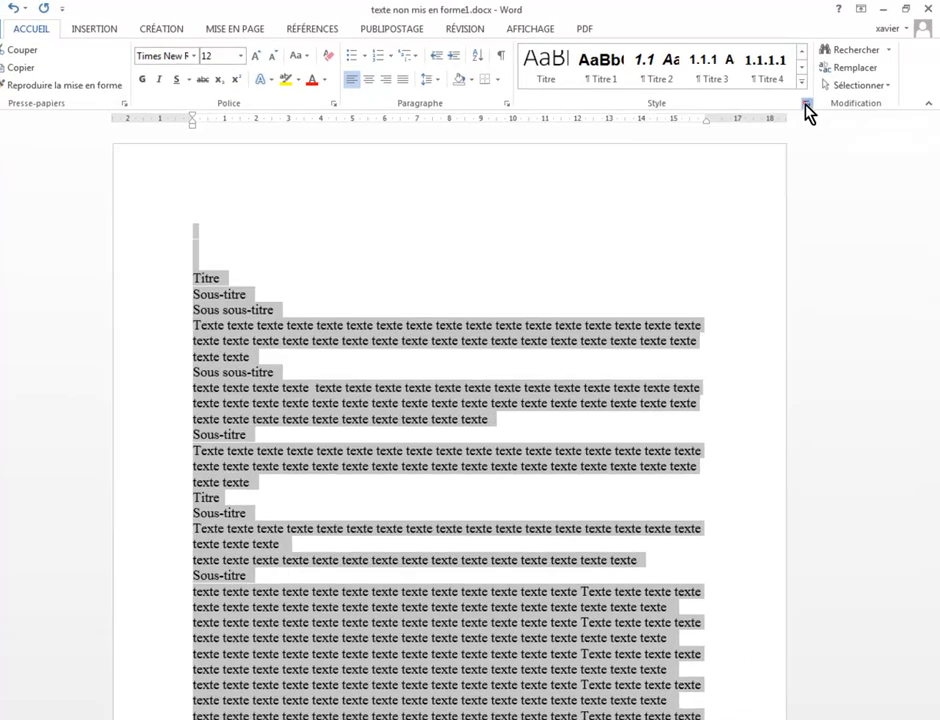
Show the list of styles with previews and set "mon style de cors de texte" to justified alignment.
{"action": "left_click", "coordinate": [813, 101]}
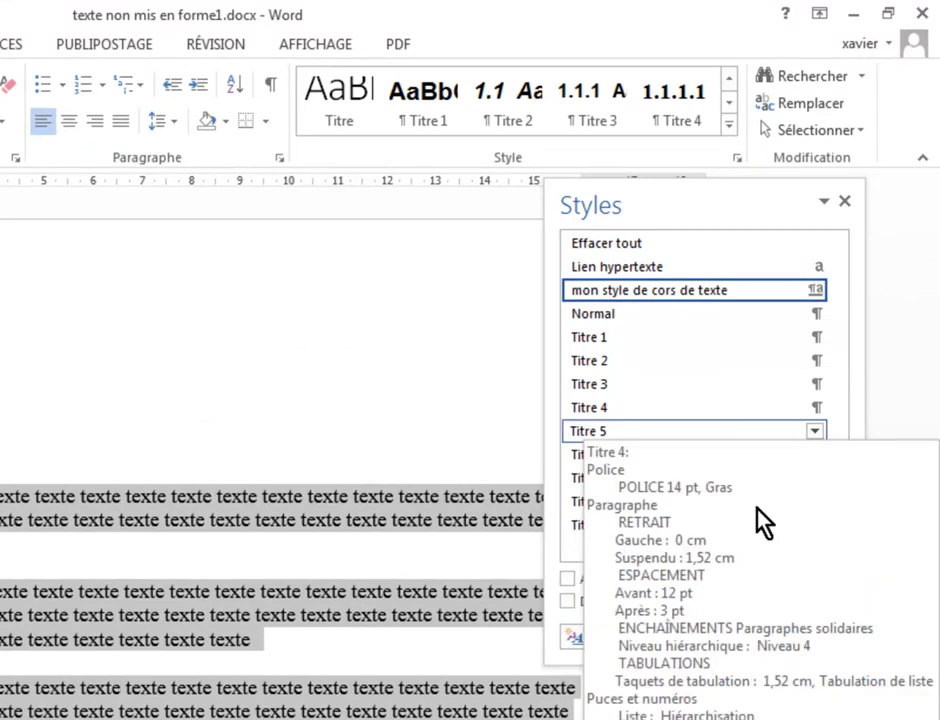
{"action": "left_click", "coordinate": [567, 579]}
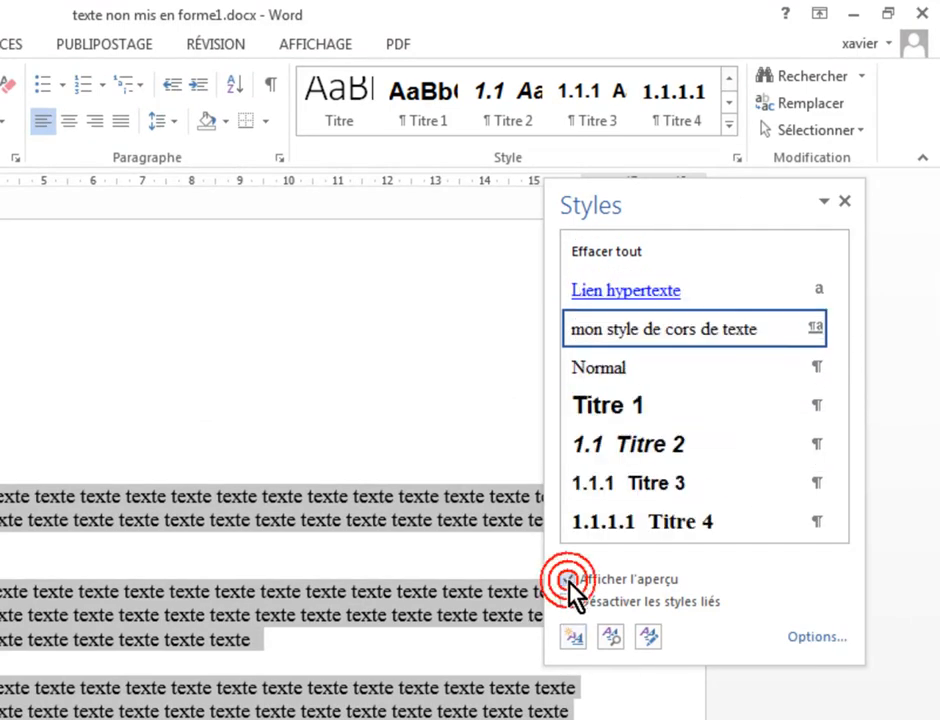
{"action": "right_click", "coordinate": [672, 333]}
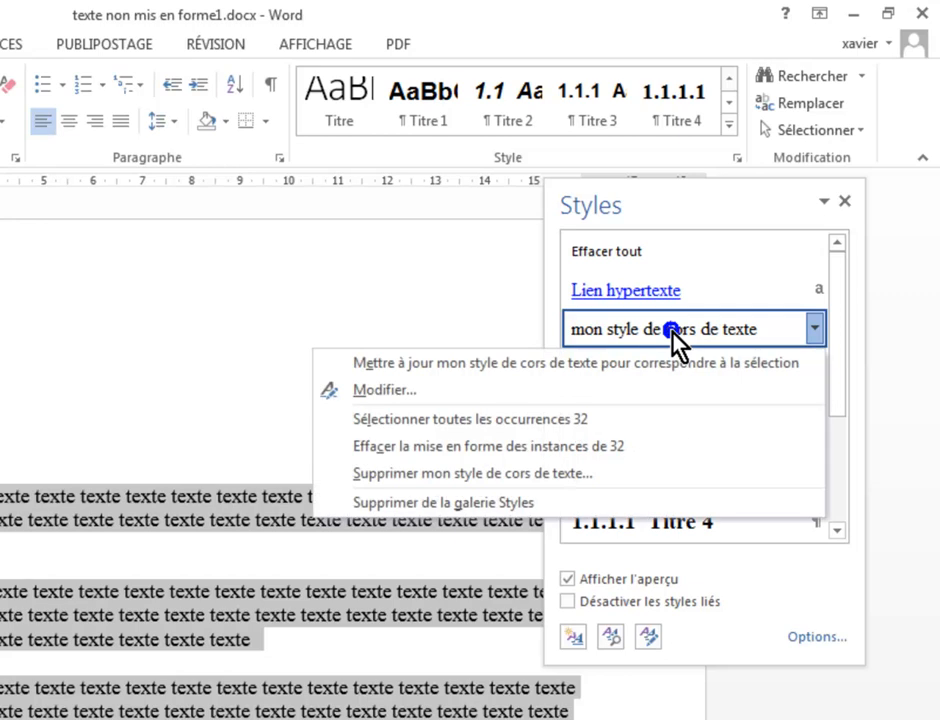
{"action": "left_click", "coordinate": [467, 389]}
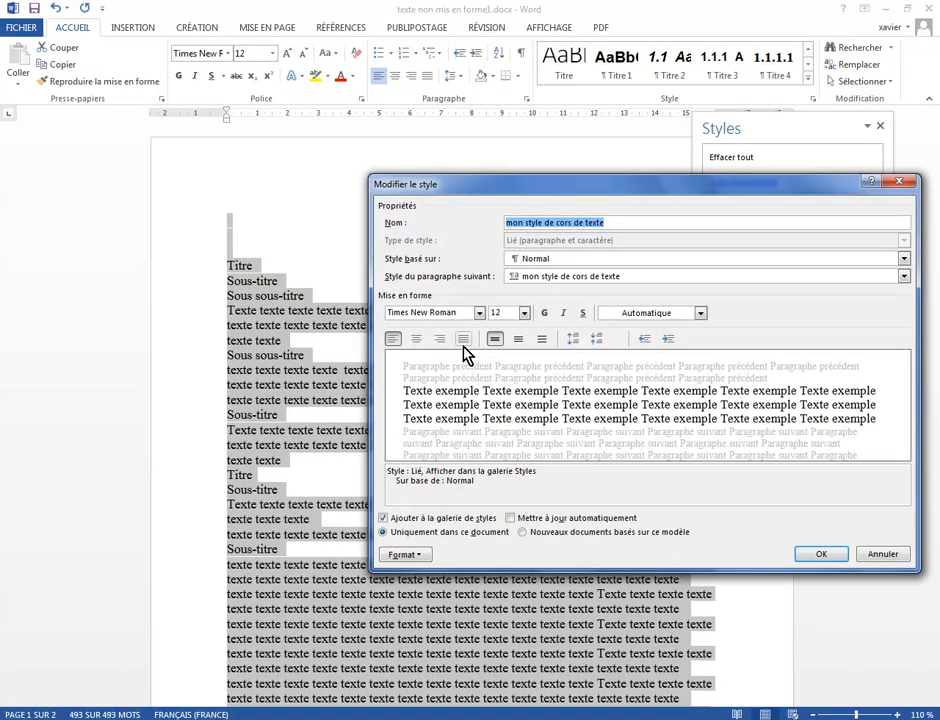
{"action": "left_click", "coordinate": [463, 339]}
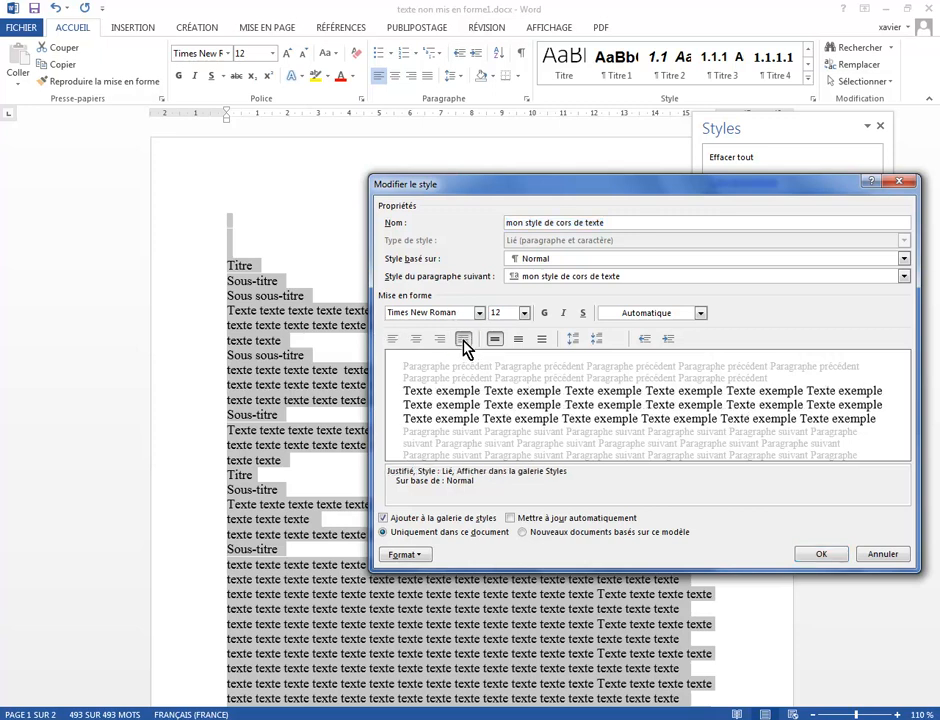
Add a "Première ligne" indent to the paragraph format of "mon style de cors de texte" and save the style.
{"action": "left_click", "coordinate": [405, 555]}
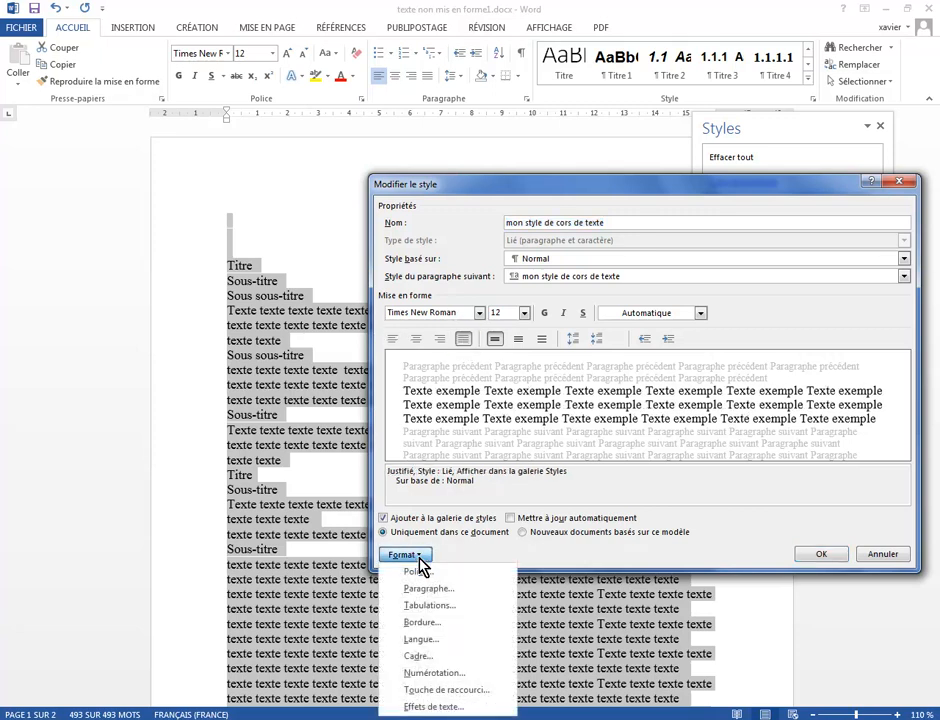
{"action": "left_click", "coordinate": [430, 590]}
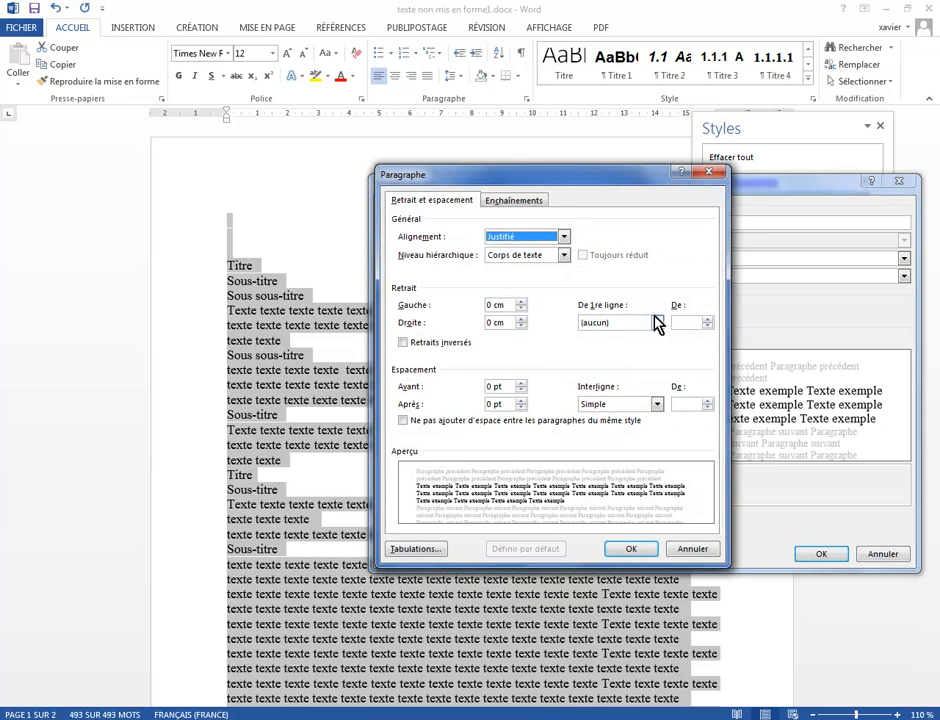
{"action": "left_click", "coordinate": [656, 322]}
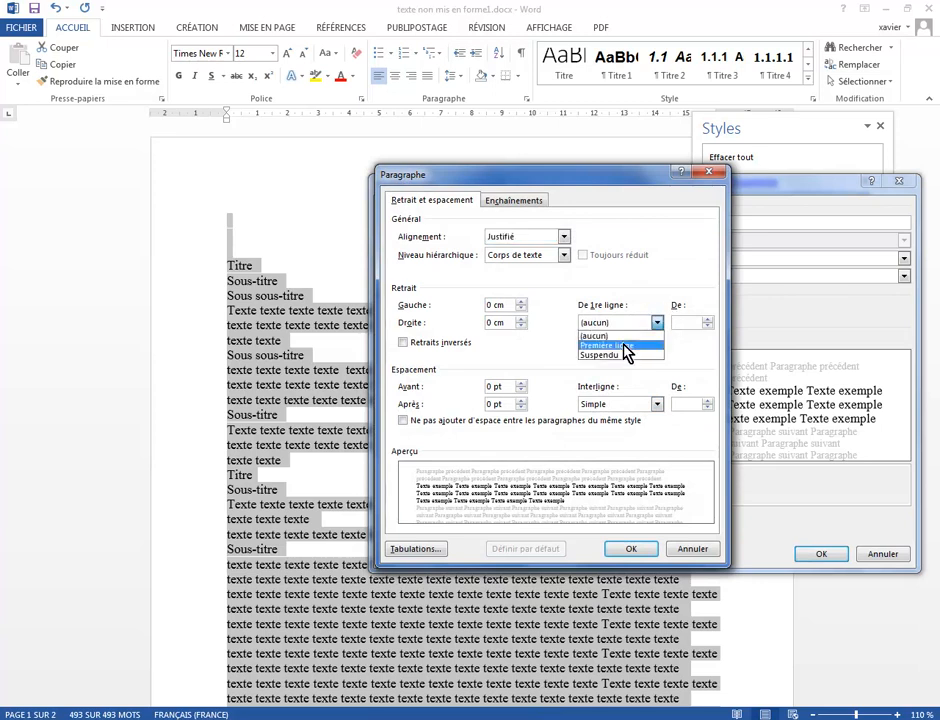
{"action": "left_click", "coordinate": [624, 345]}
{"action": "left_click", "coordinate": [636, 549]}
{"action": "left_click", "coordinate": [819, 556]}
{"action": "left_click", "coordinate": [457, 264]}
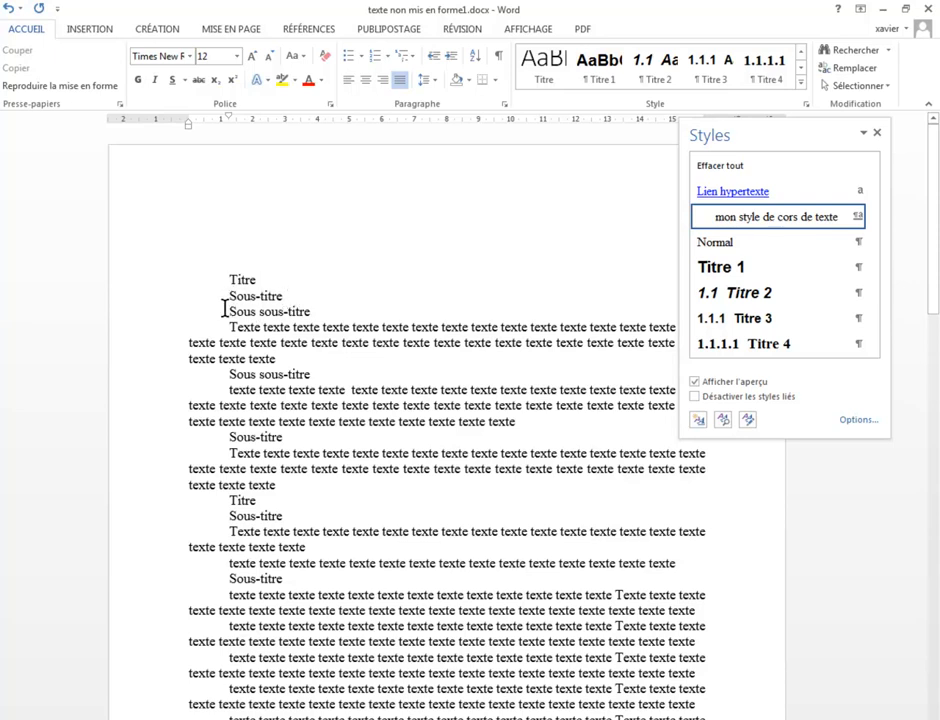
Number the first "Titre" line with the 1. / 1.1. / 1.1.1. multilevel list and set it to the first list level.
{"action": "left_click", "coordinate": [352, 254]}
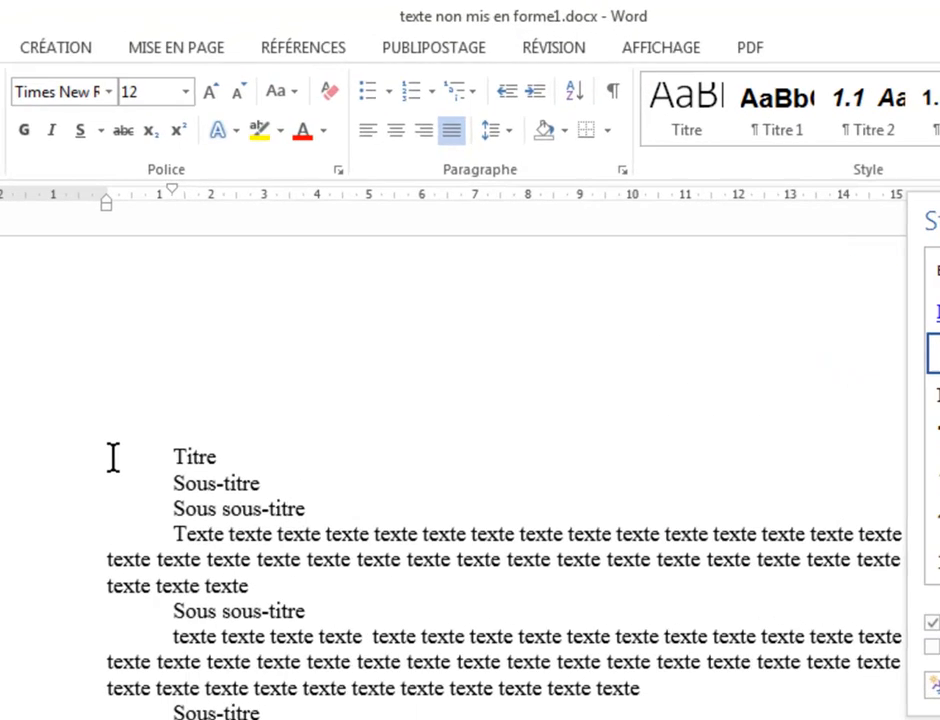
{"action": "left_click", "coordinate": [479, 105]}
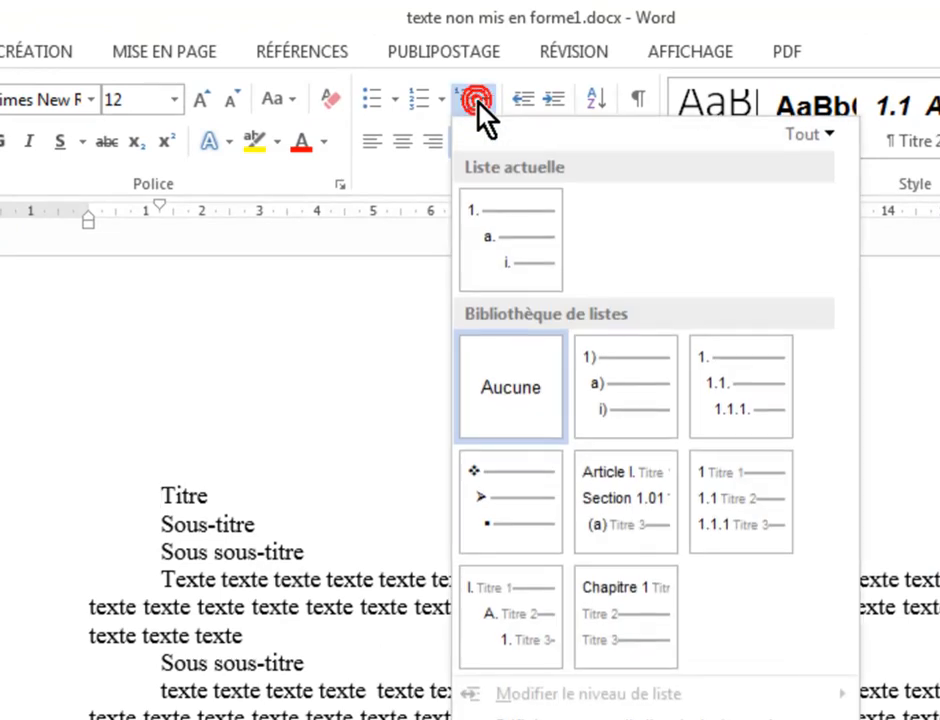
{"action": "left_click", "coordinate": [743, 396]}
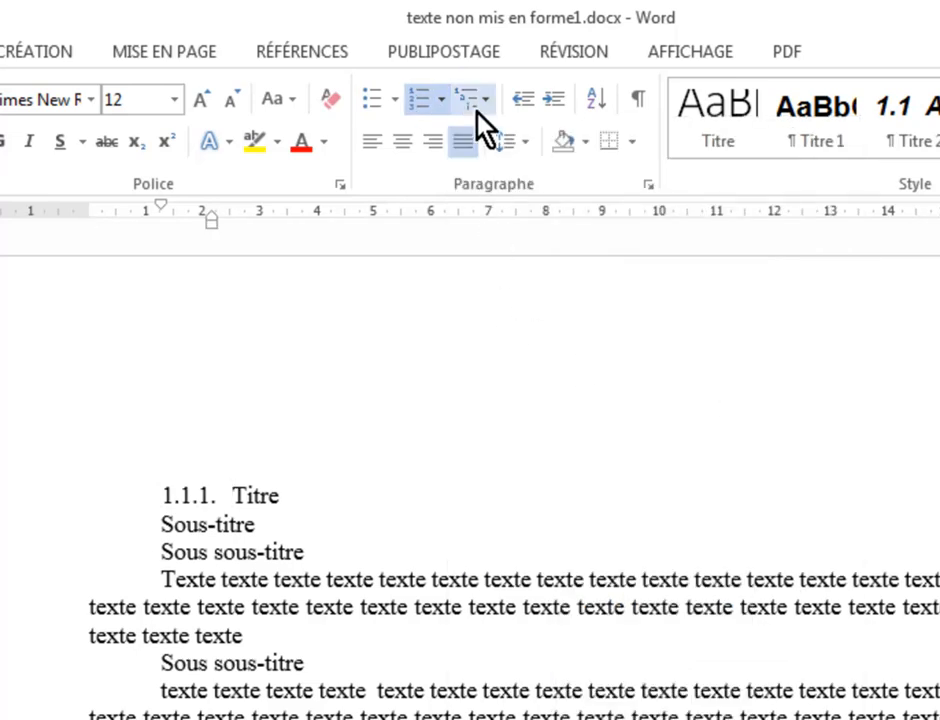
{"action": "left_click", "coordinate": [474, 104]}
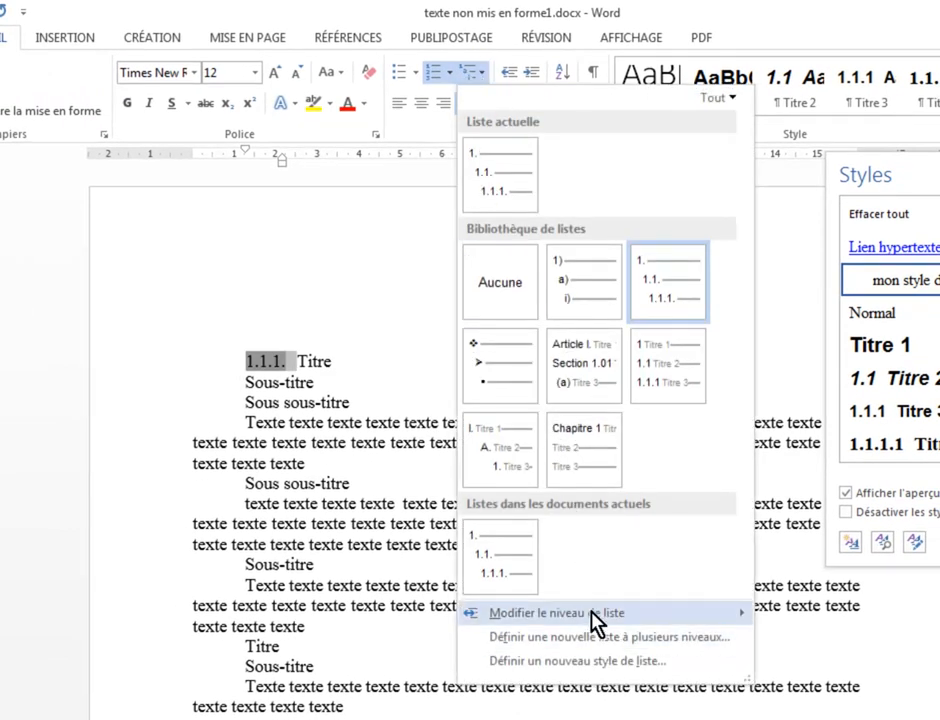
{"action": "mouse_move", "coordinate": [595, 618]}
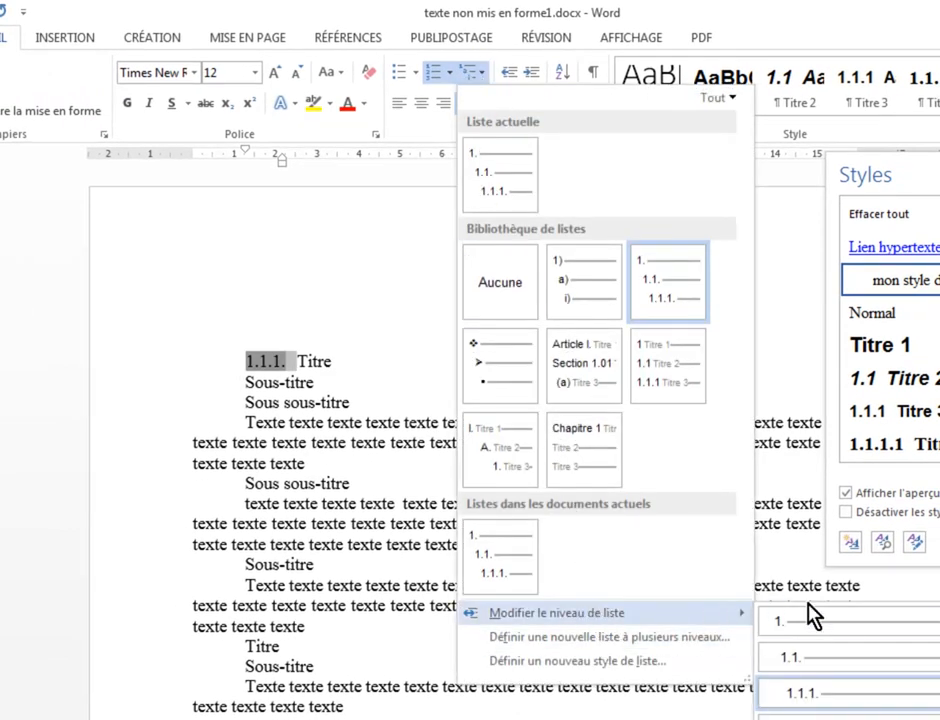
{"action": "left_click", "coordinate": [812, 632]}
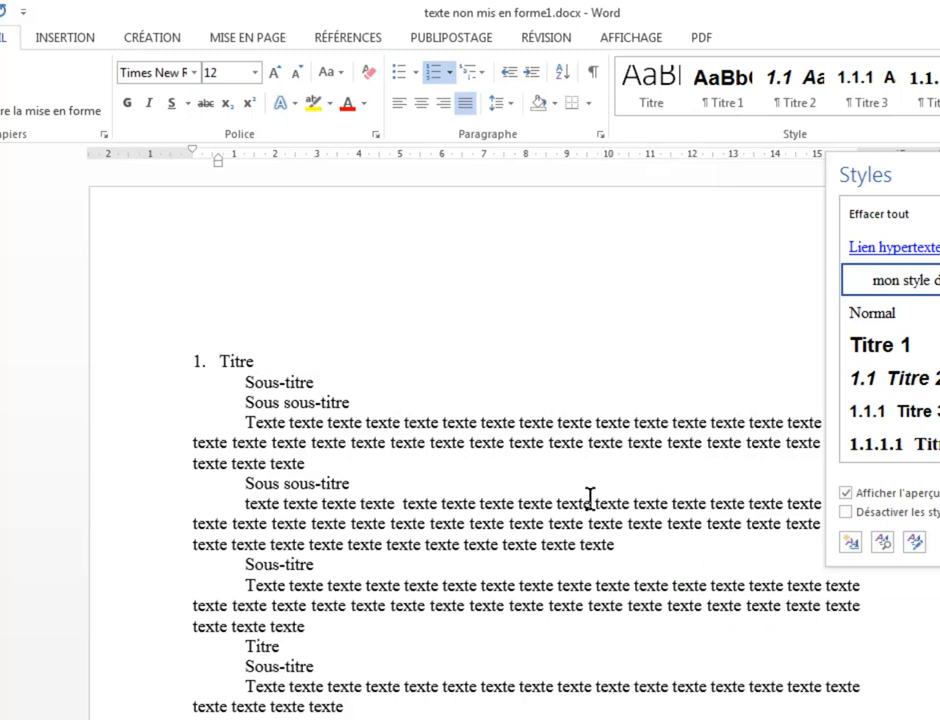
Create a style named "mon Style niv1" from the formatting of the numbered "Titre" line.
{"action": "left_click", "coordinate": [118, 372]}
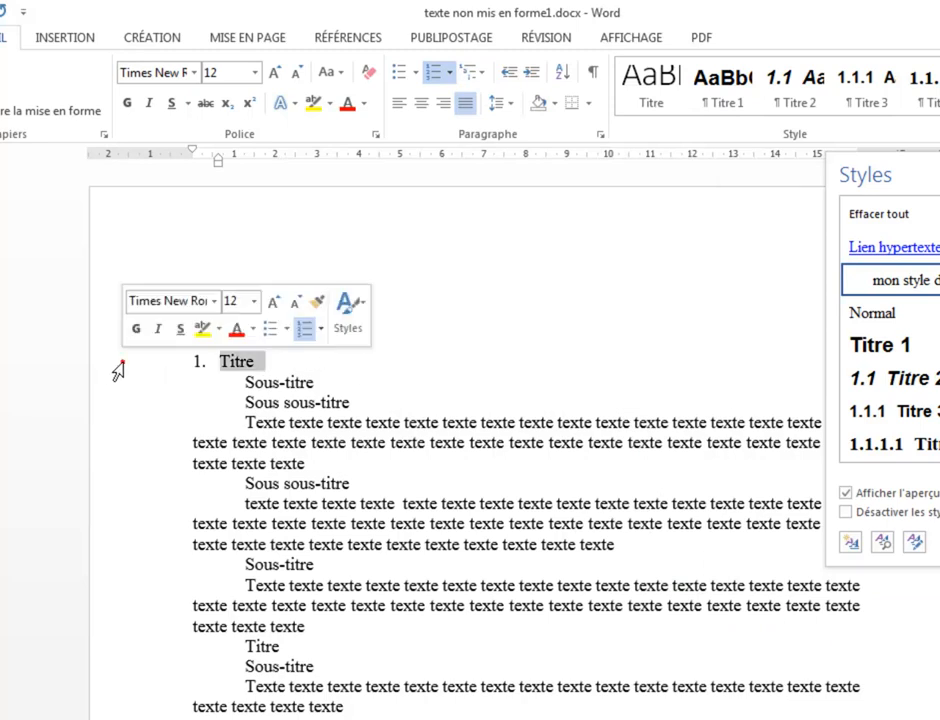
{"action": "left_click", "coordinate": [345, 330]}
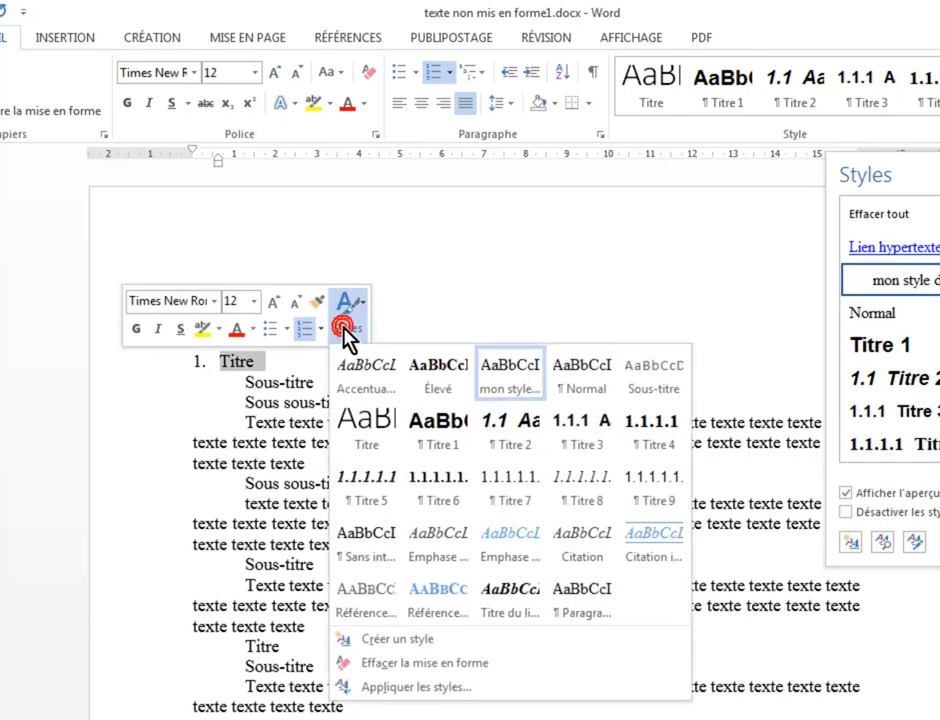
{"action": "left_click", "coordinate": [410, 640]}
{"action": "left_click", "coordinate": [455, 295]}
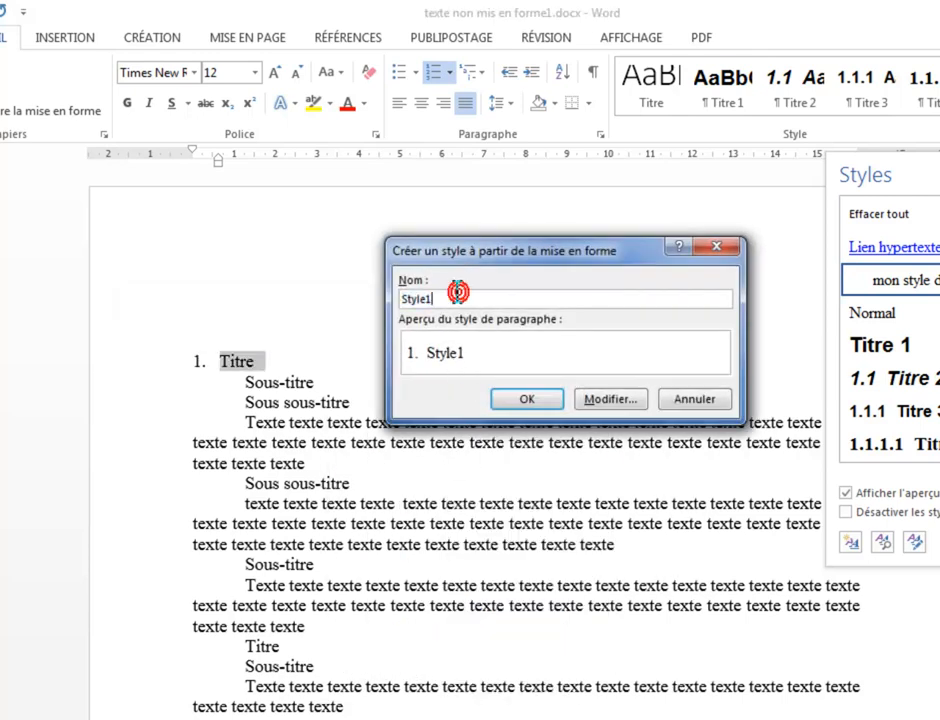
{"action": "type", "text": "mon"}
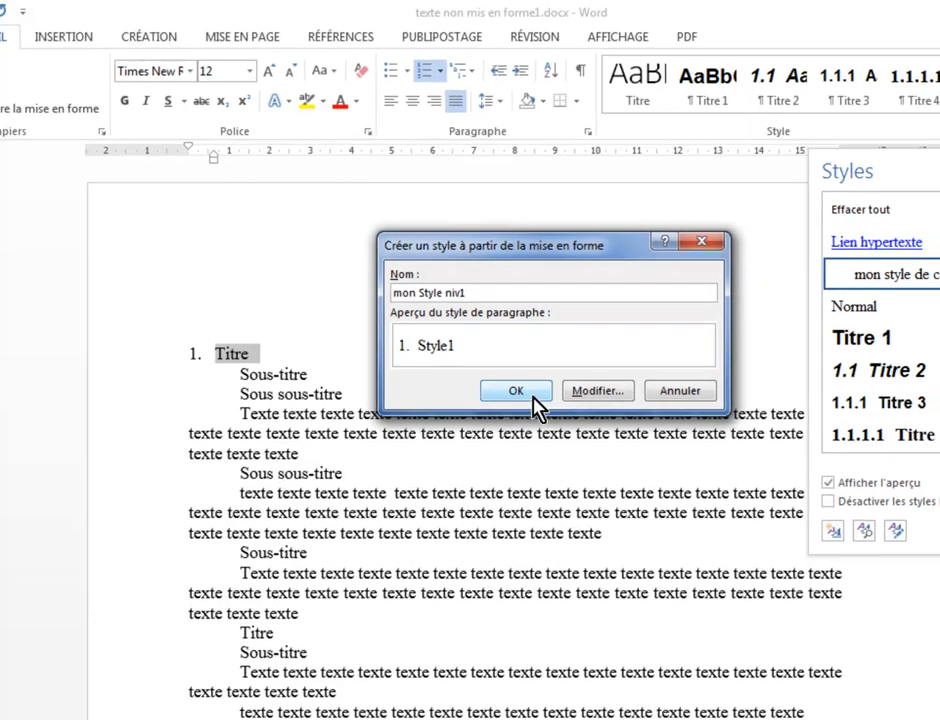
{"action": "left_click", "coordinate": [535, 399]}
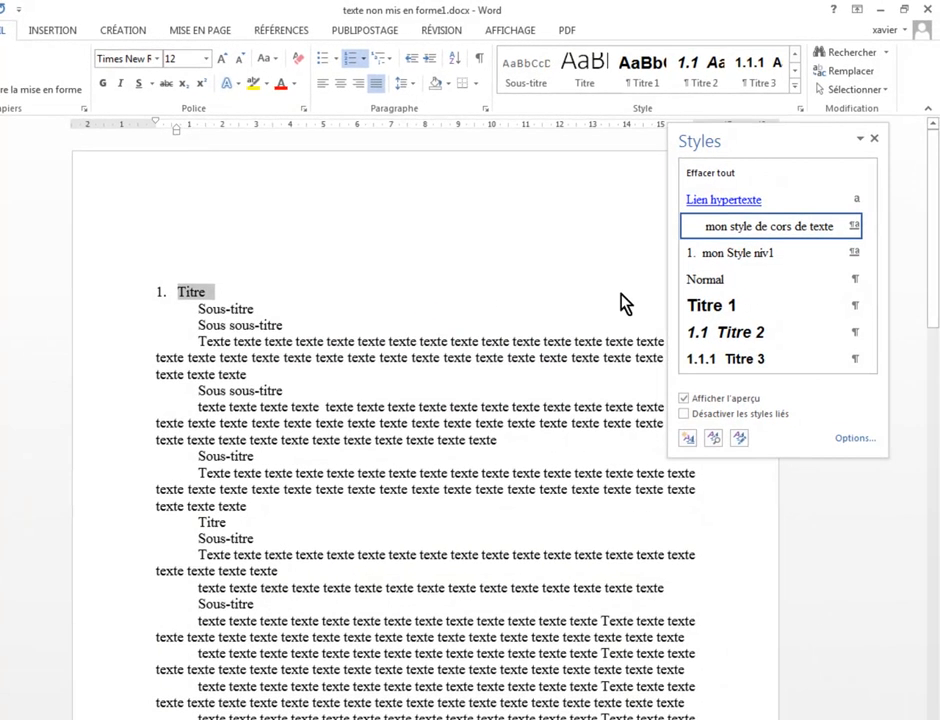
Modify the "mon Style niv1" style to use blue, bold, 14 pt text.
{"action": "right_click", "coordinate": [748, 262]}
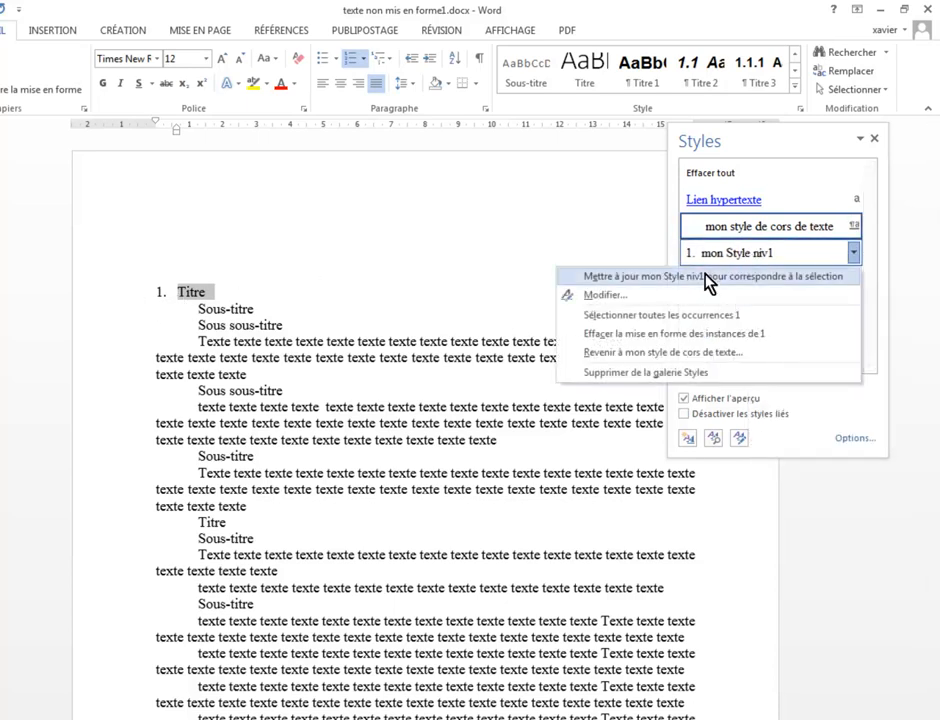
{"action": "left_click", "coordinate": [650, 302]}
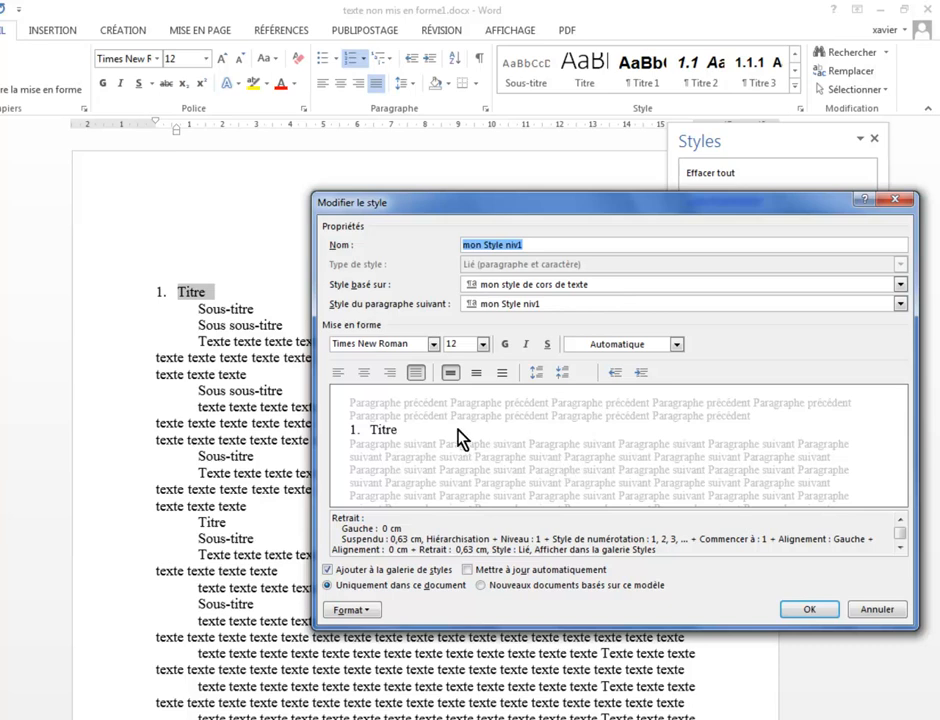
{"action": "left_click", "coordinate": [678, 345]}
{"action": "left_click", "coordinate": [669, 484]}
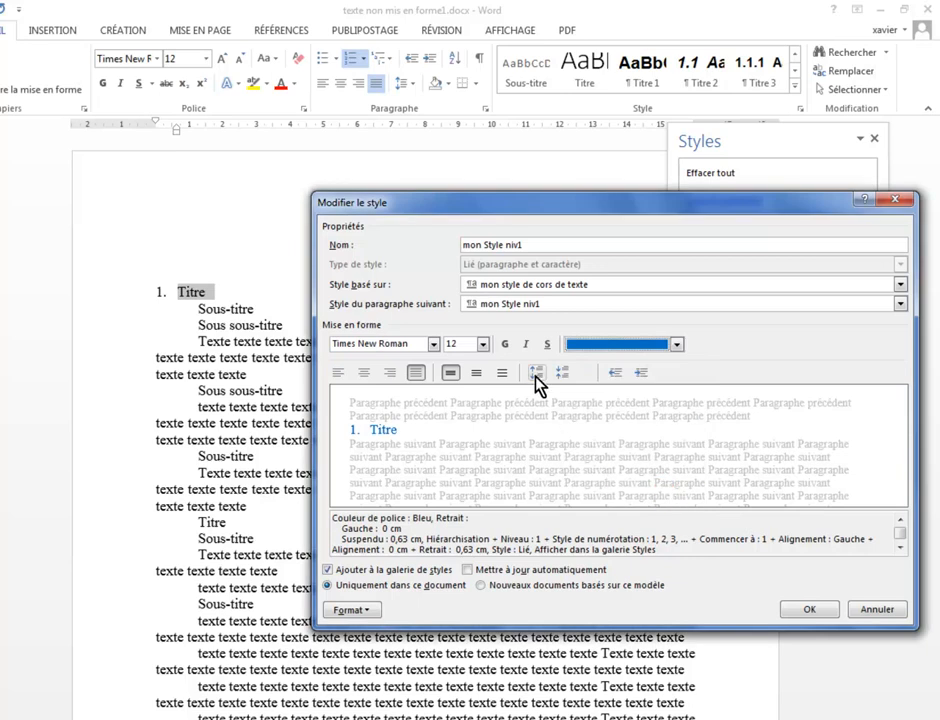
{"action": "left_click", "coordinate": [506, 345]}
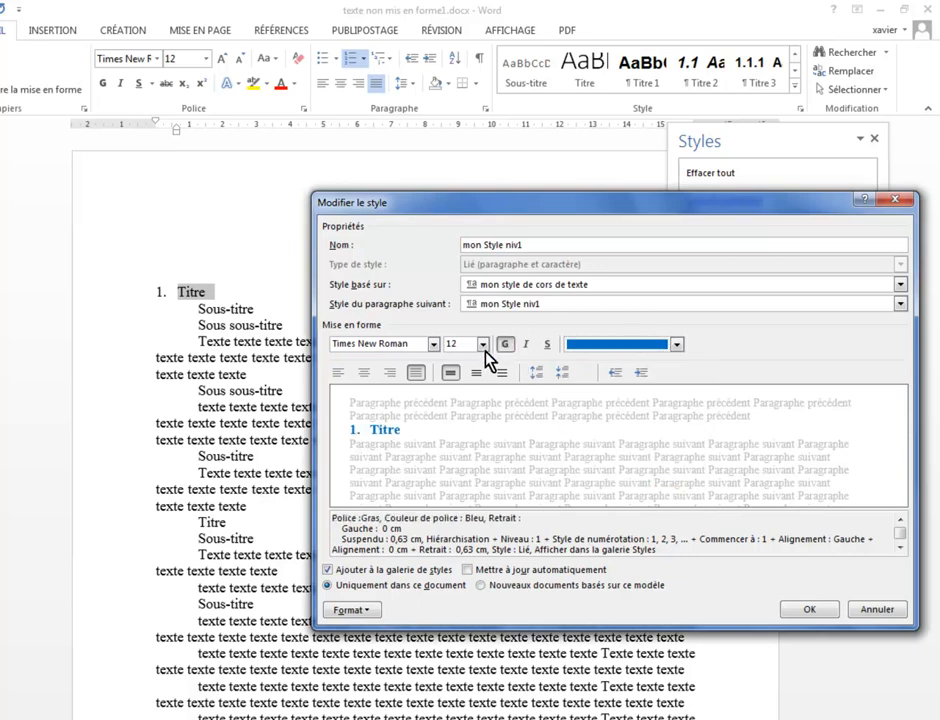
{"action": "left_click", "coordinate": [483, 346]}
{"action": "left_click", "coordinate": [452, 412]}
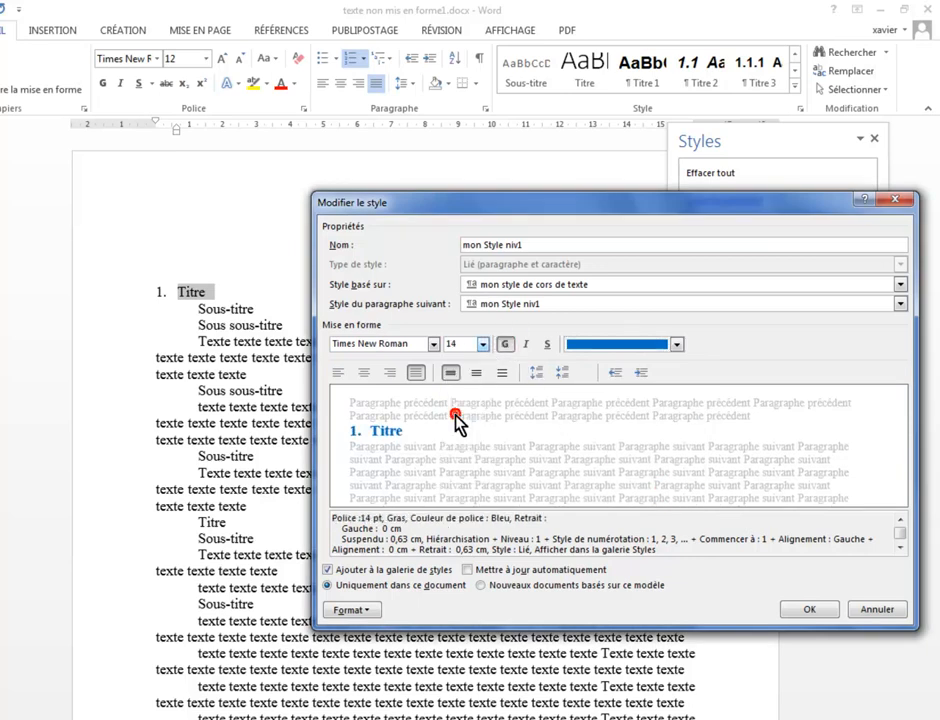
Set the paragraph spacing of "mon Style niv1" to 6 pt before and 12 pt after, and save the style.
{"action": "left_click", "coordinate": [368, 612]}
{"action": "left_click", "coordinate": [388, 650]}
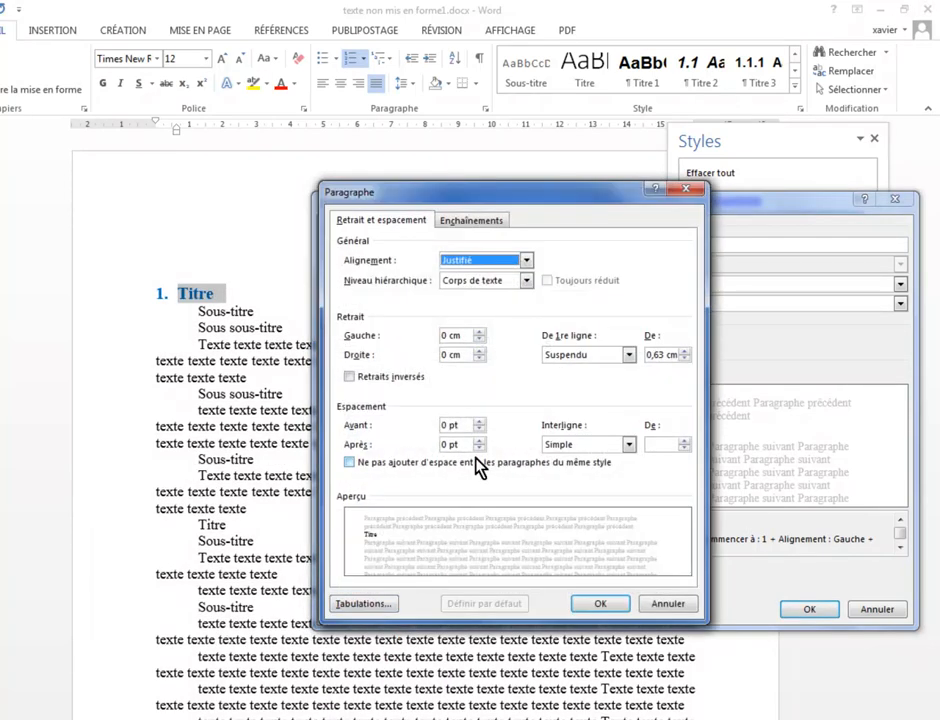
{"action": "left_click", "coordinate": [479, 421]}
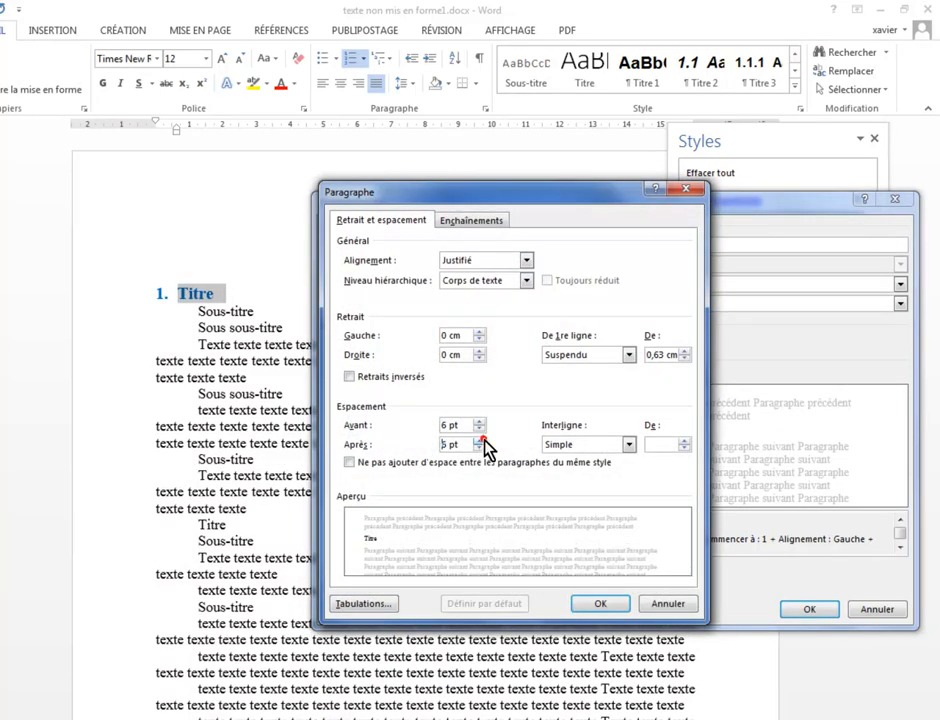
{"action": "left_click", "coordinate": [600, 605]}
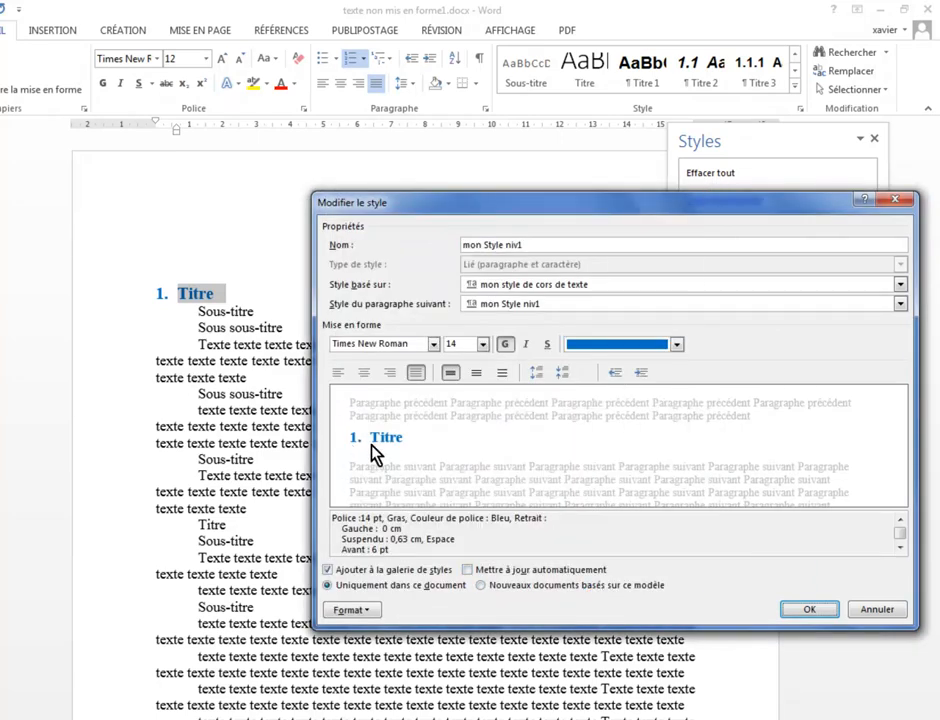
{"action": "left_click", "coordinate": [804, 609]}
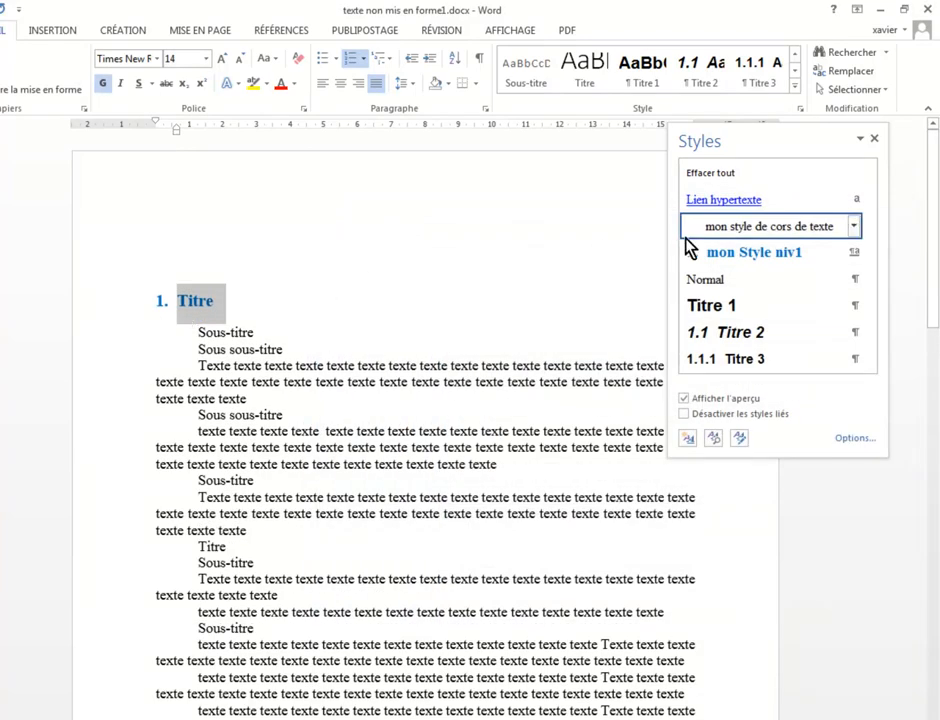
{"action": "mouse_move", "coordinate": [777, 249]}
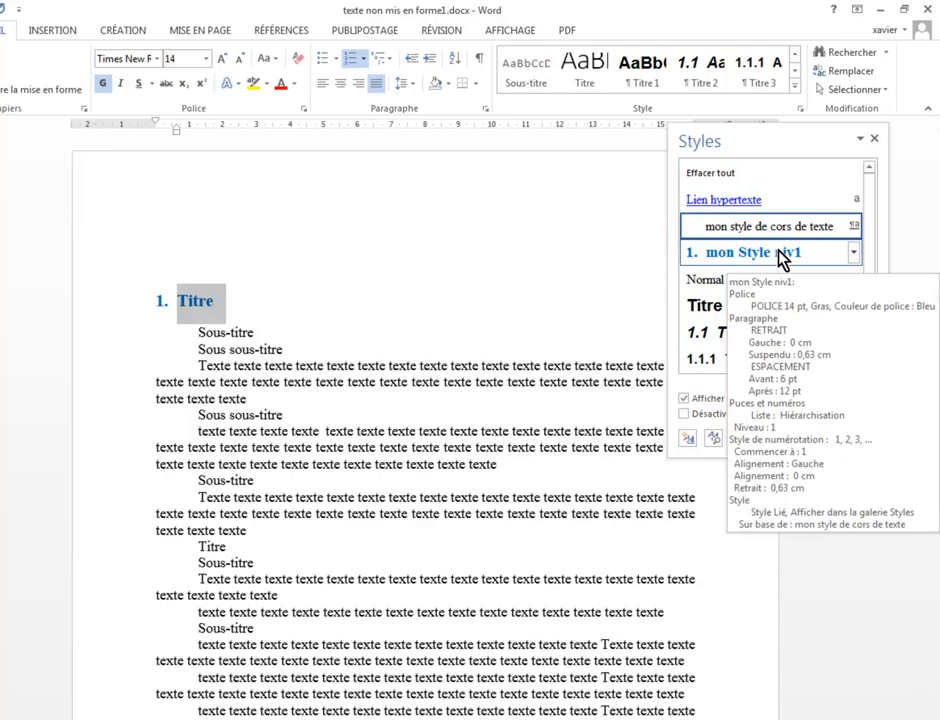
{"action": "left_click", "coordinate": [308, 300]}
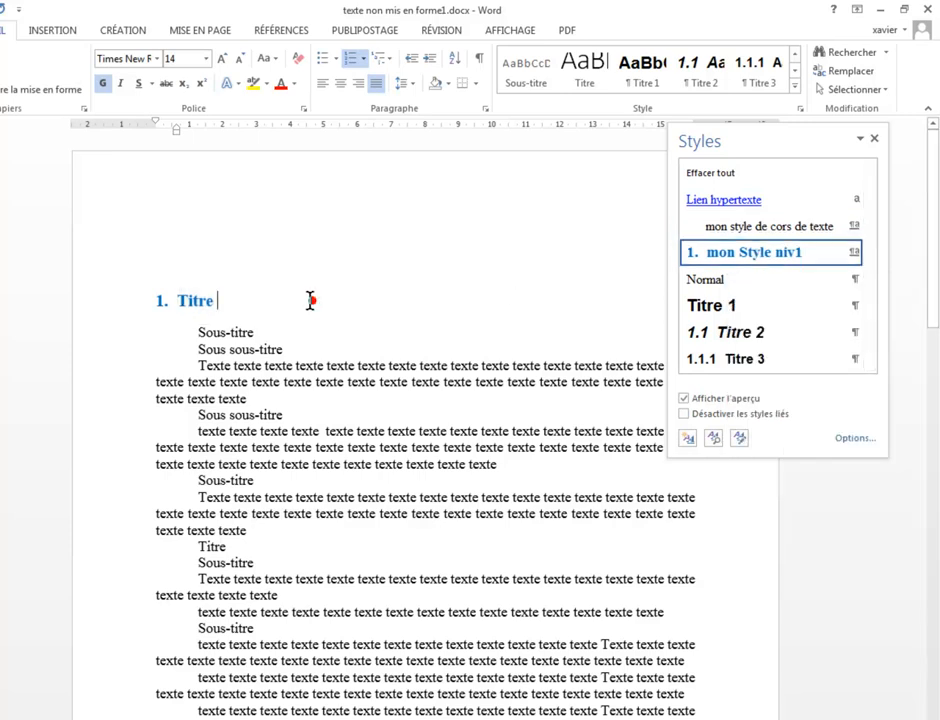
Apply the "mon Style niv1" style to the second "Titre" line and to the "titre" line further down the page.
{"action": "left_click", "coordinate": [107, 550]}
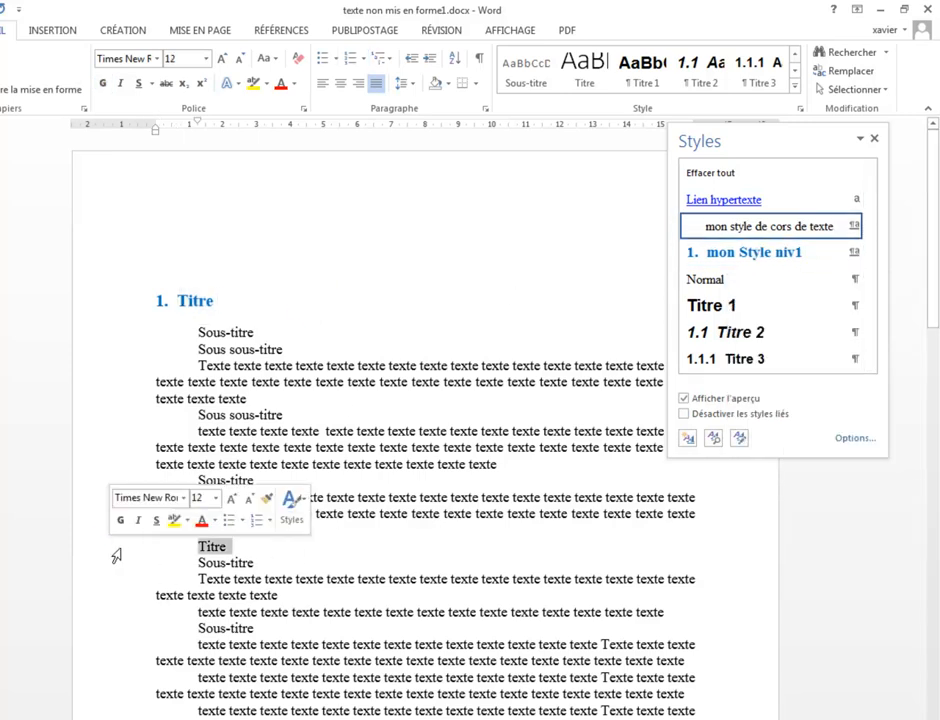
{"action": "left_click", "coordinate": [764, 256]}
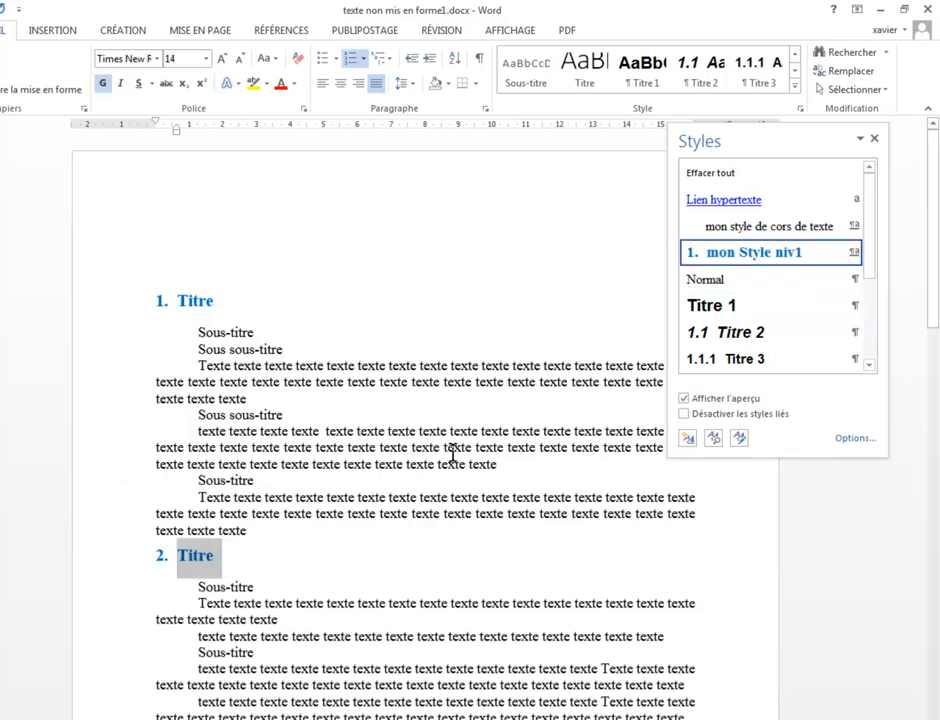
{"action": "scroll", "coordinate": [320, 475], "scroll_direction": "down", "scroll_amount": 5}
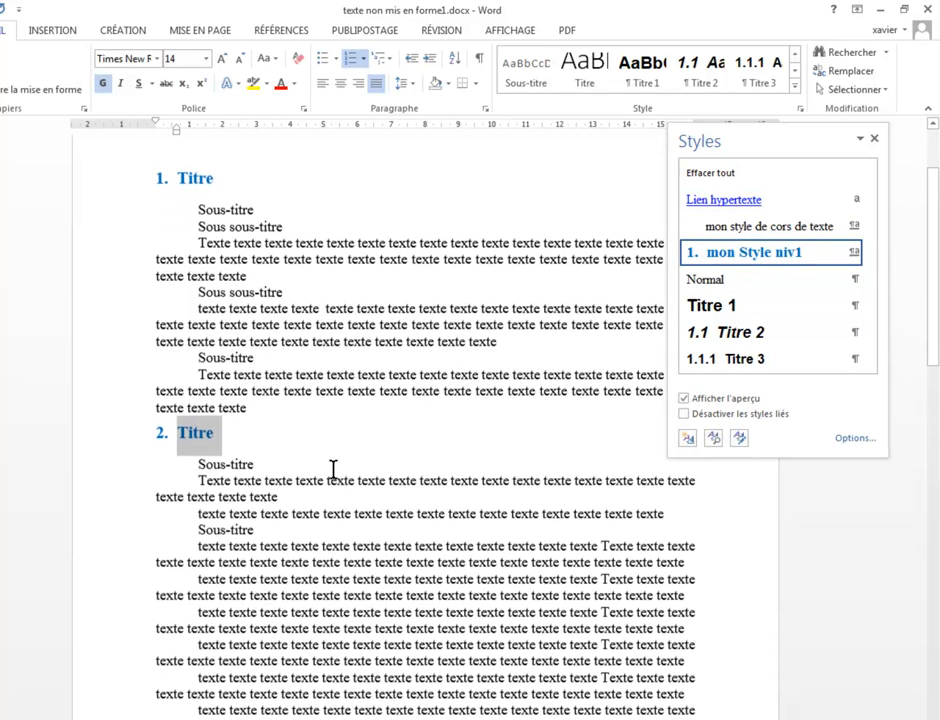
{"action": "scroll", "coordinate": [335, 465], "scroll_direction": "down", "scroll_amount": 3}
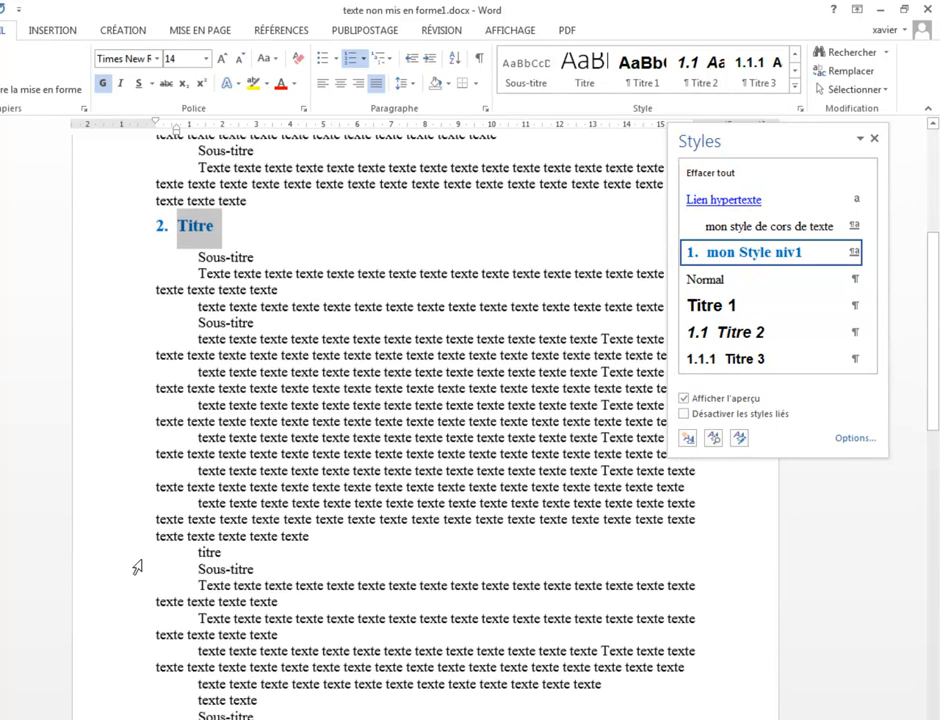
{"action": "left_click", "coordinate": [114, 557]}
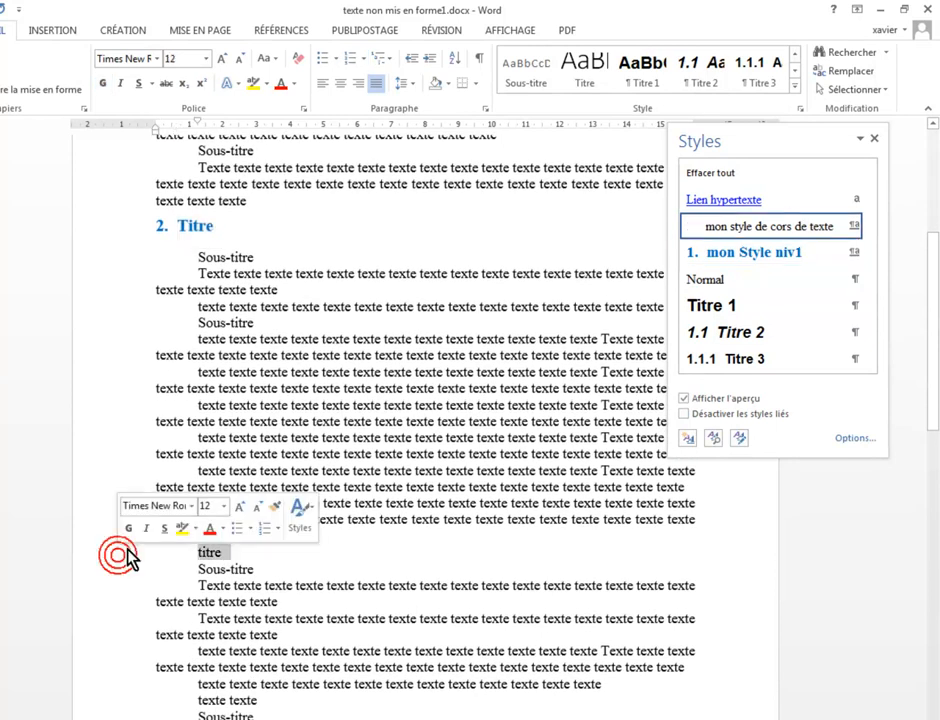
{"action": "left_click", "coordinate": [757, 252]}
{"action": "scroll", "coordinate": [399, 552], "scroll_direction": "down", "scroll_amount": 6}
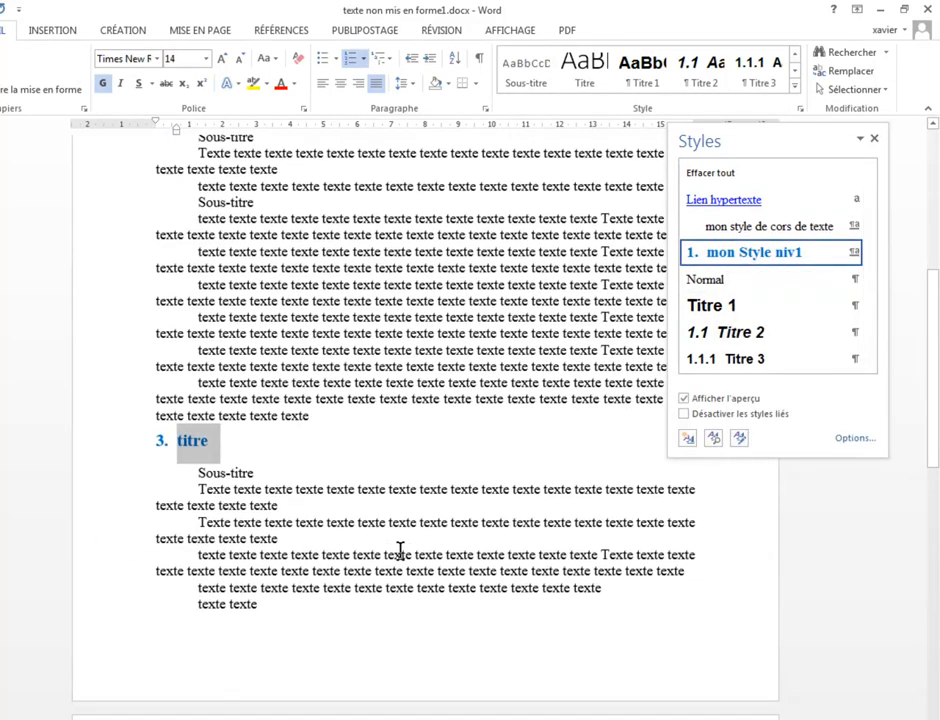
Number the first "Sous-titre" line with the 1. / 1.1. / 1.1.1. multilevel list and set it to the second list level.
{"action": "scroll", "coordinate": [390, 539], "scroll_direction": "up", "scroll_amount": 15}
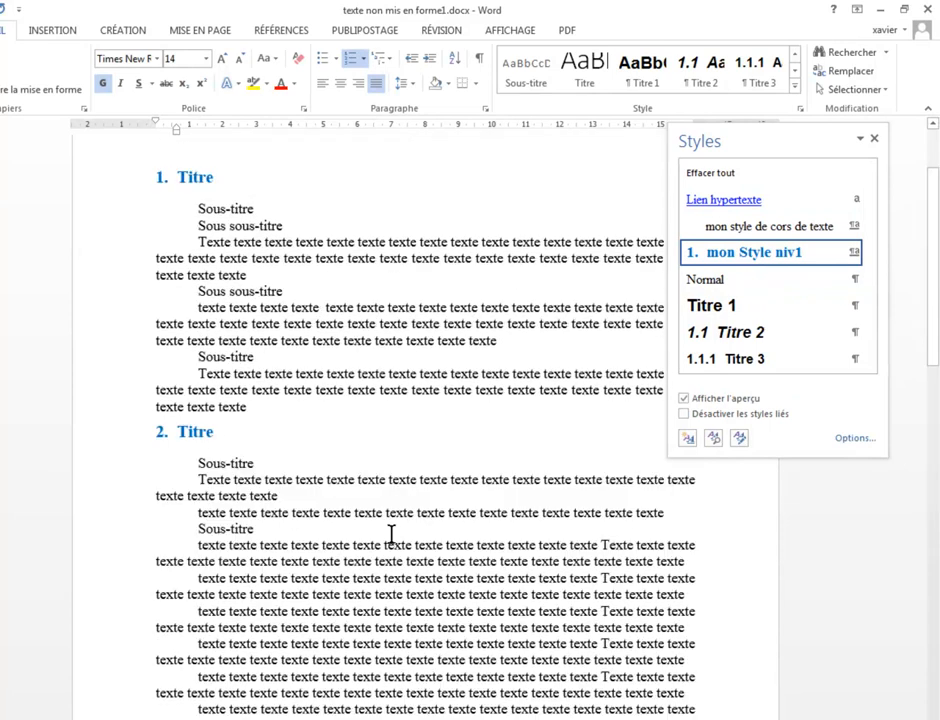
{"action": "scroll", "coordinate": [355, 479], "scroll_direction": "down", "scroll_amount": 4}
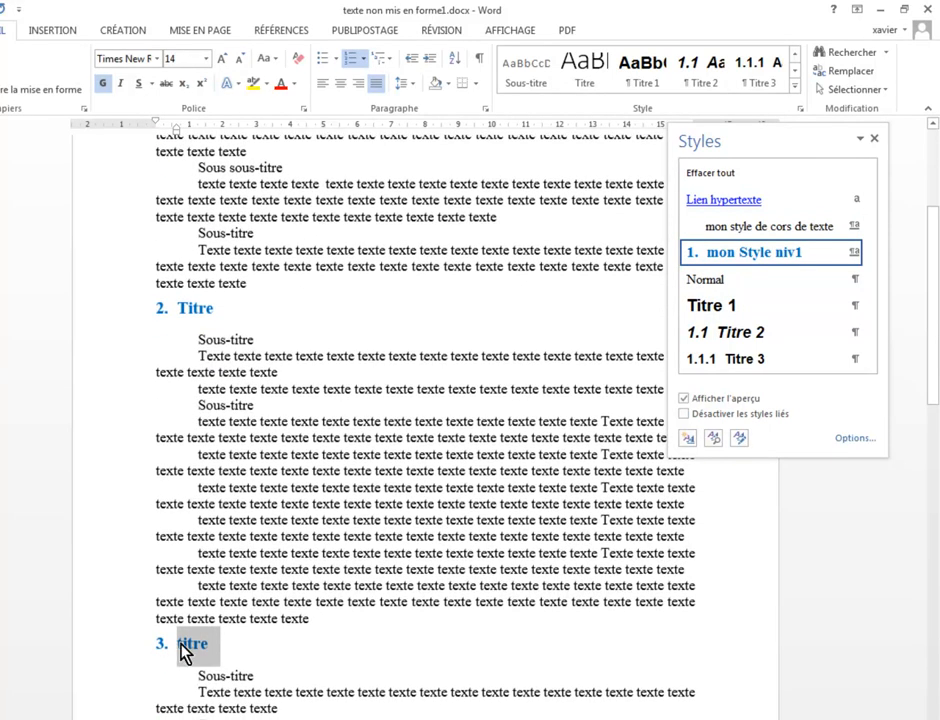
{"action": "scroll", "coordinate": [410, 580], "scroll_direction": "up", "scroll_amount": 6}
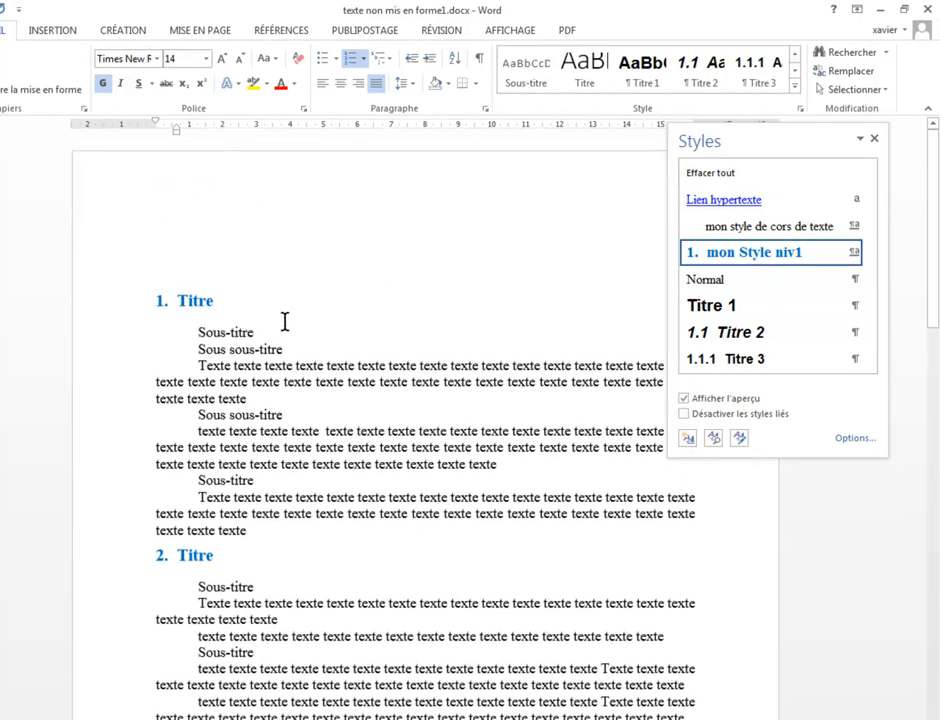
{"action": "left_click", "coordinate": [99, 343]}
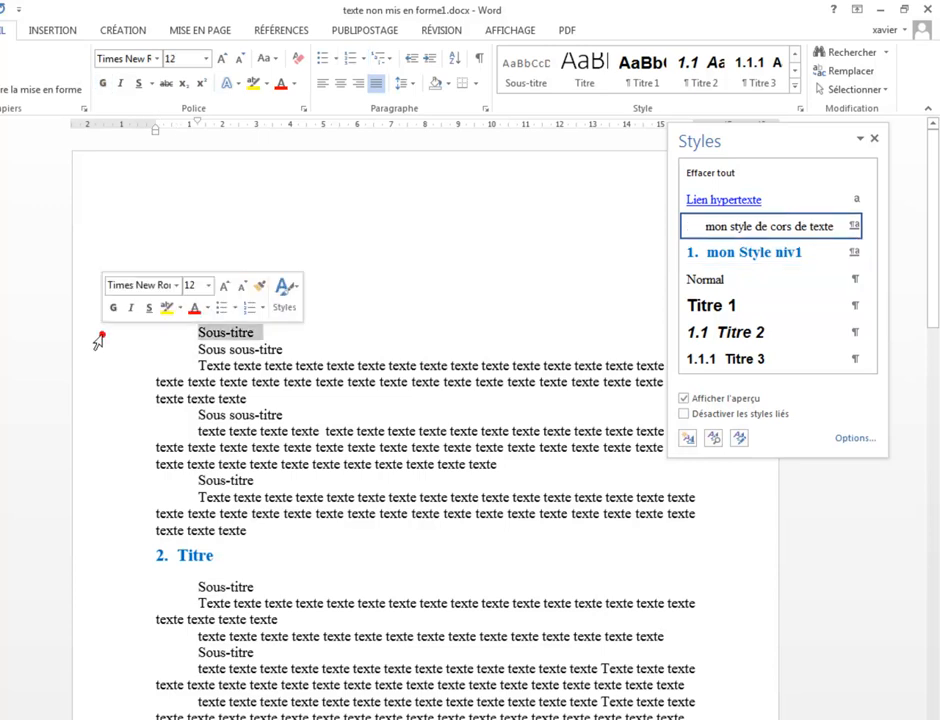
{"action": "left_click", "coordinate": [393, 60]}
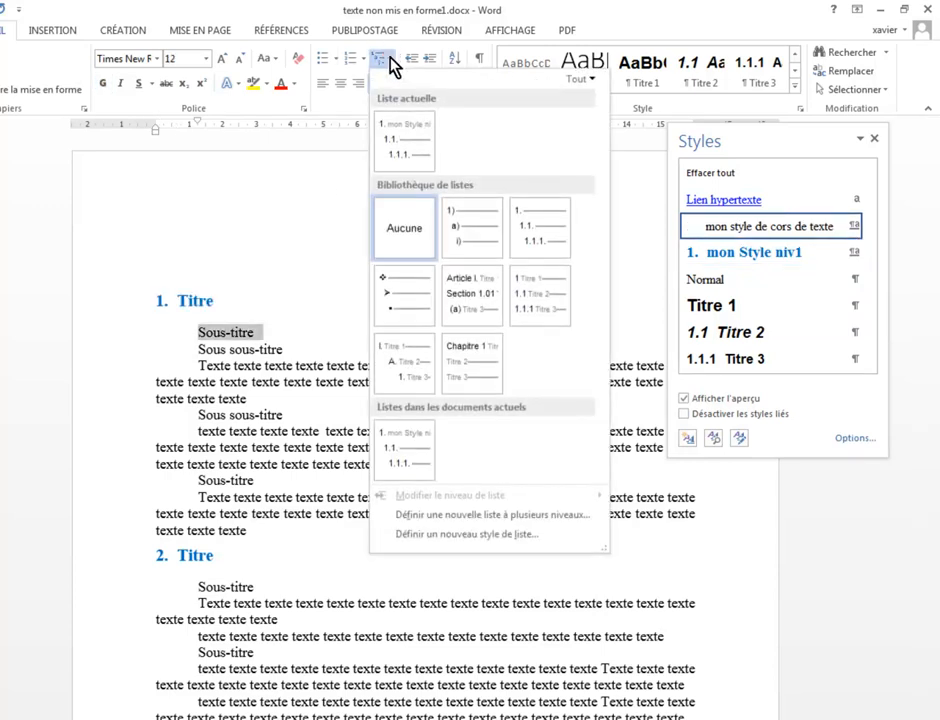
{"action": "left_click", "coordinate": [541, 236]}
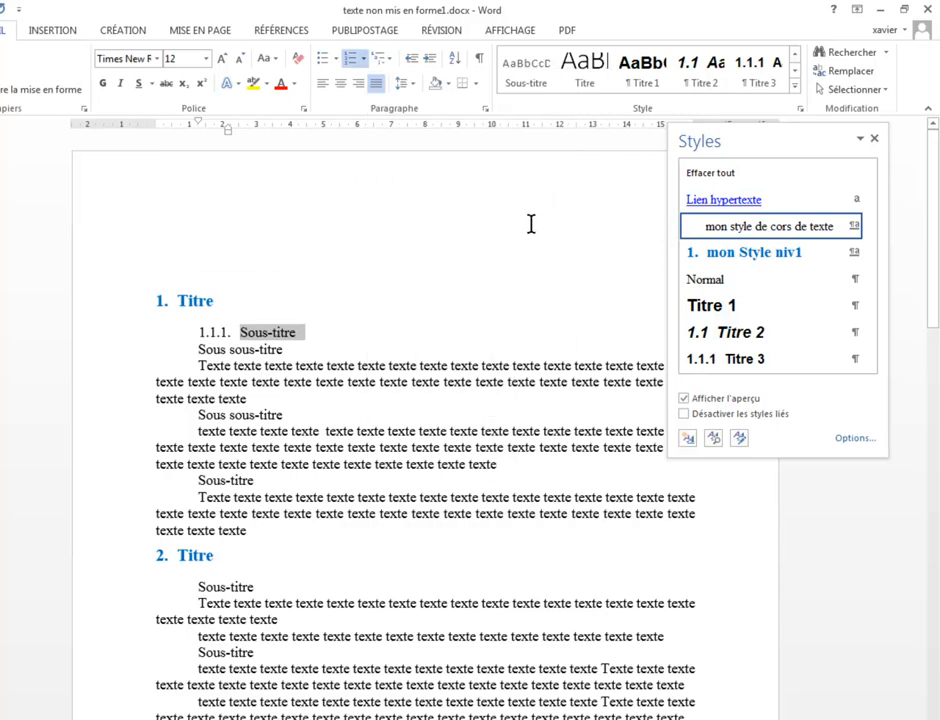
{"action": "left_click", "coordinate": [384, 60]}
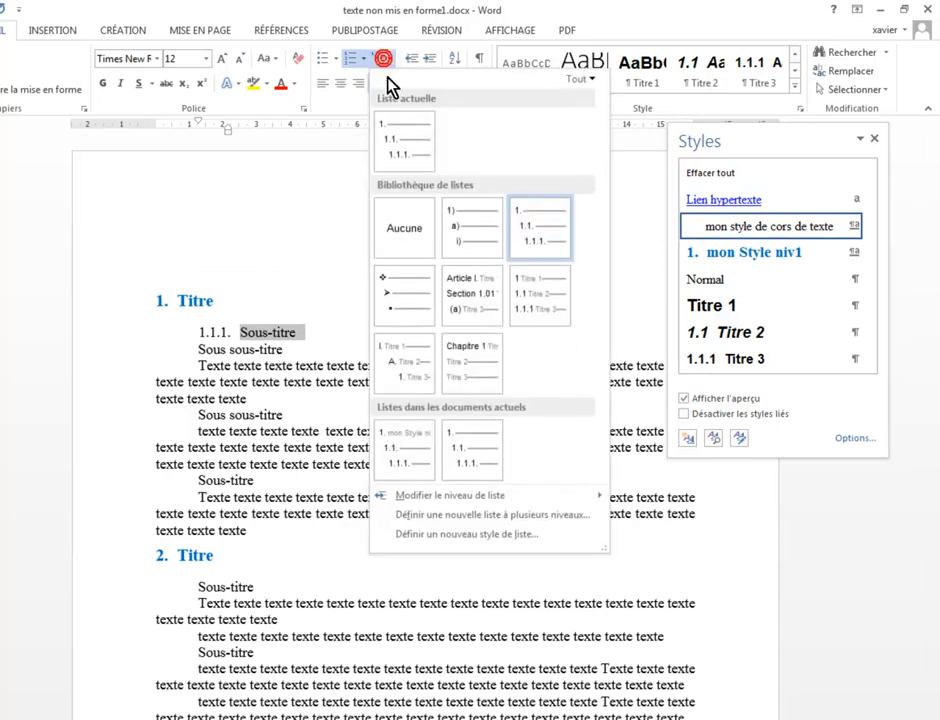
{"action": "mouse_move", "coordinate": [505, 496]}
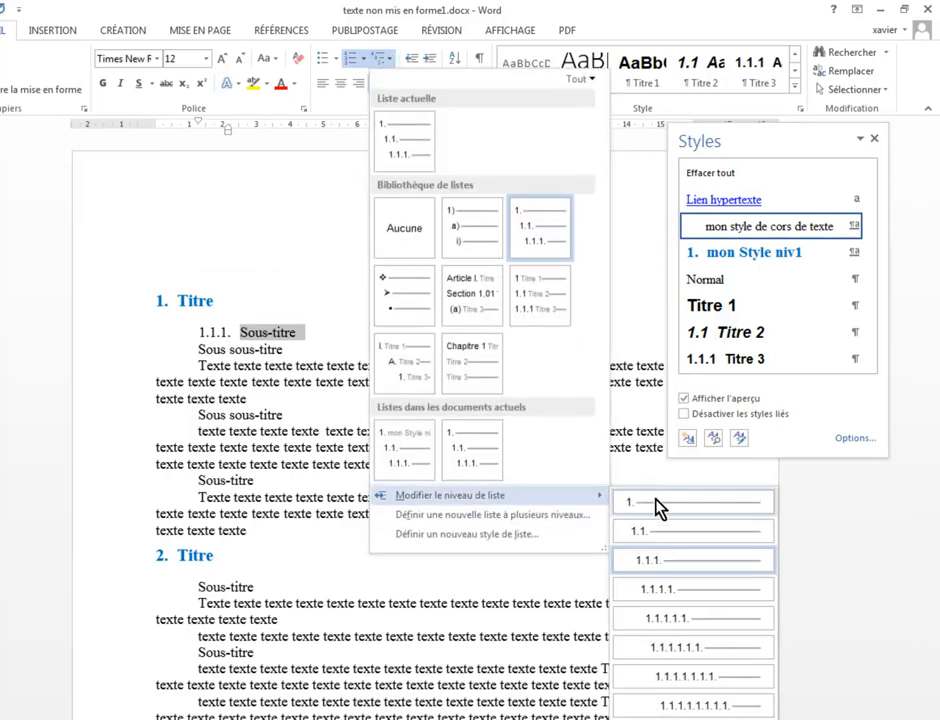
{"action": "left_click", "coordinate": [658, 530]}
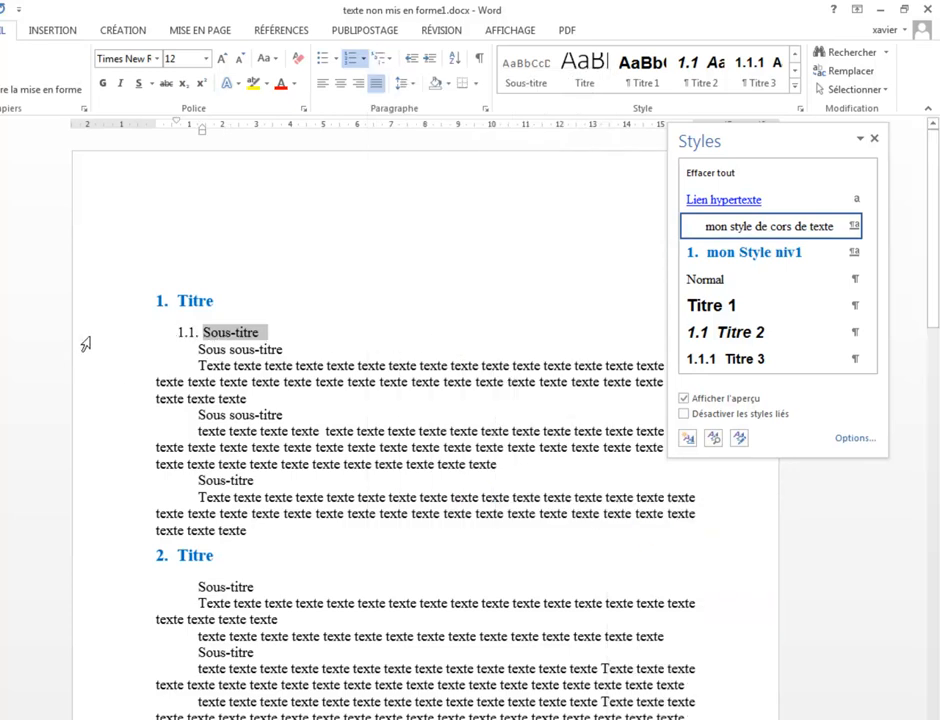
Create a style named "mon Style niv 2" from the formatting of the numbered "Sous-titre" line.
{"action": "mouse_move", "coordinate": [118, 342]}
{"action": "left_click", "coordinate": [270, 297]}
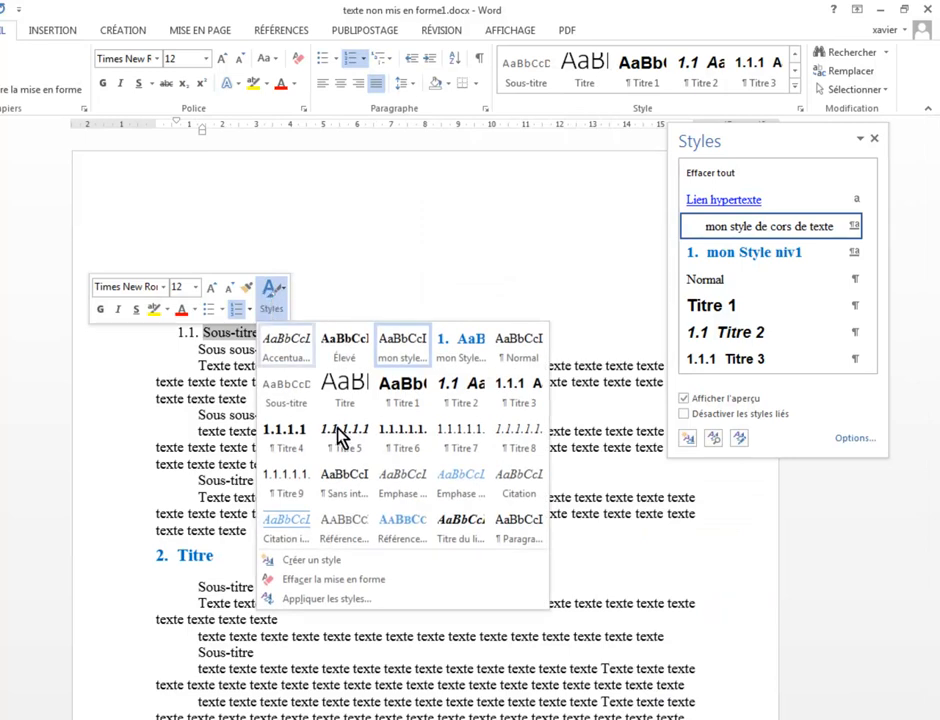
{"action": "left_click", "coordinate": [330, 568]}
{"action": "left_click", "coordinate": [368, 242]}
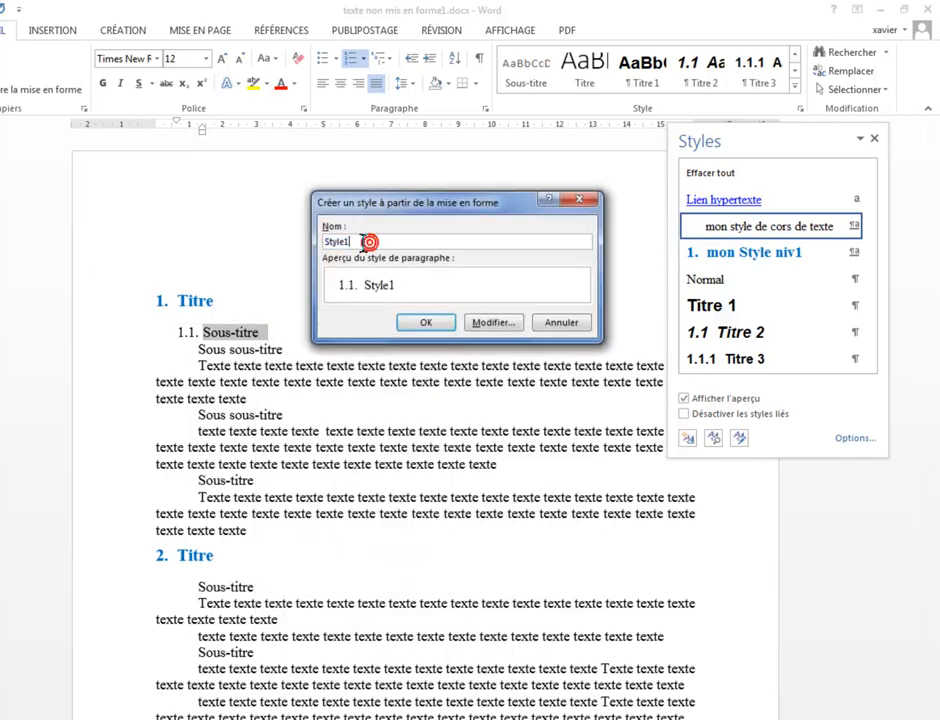
{"action": "type", "text": "mon"}
{"action": "left_click", "coordinate": [390, 242]}
{"action": "key", "text": "BackSpace"}
{"action": "left_click", "coordinate": [425, 328]}
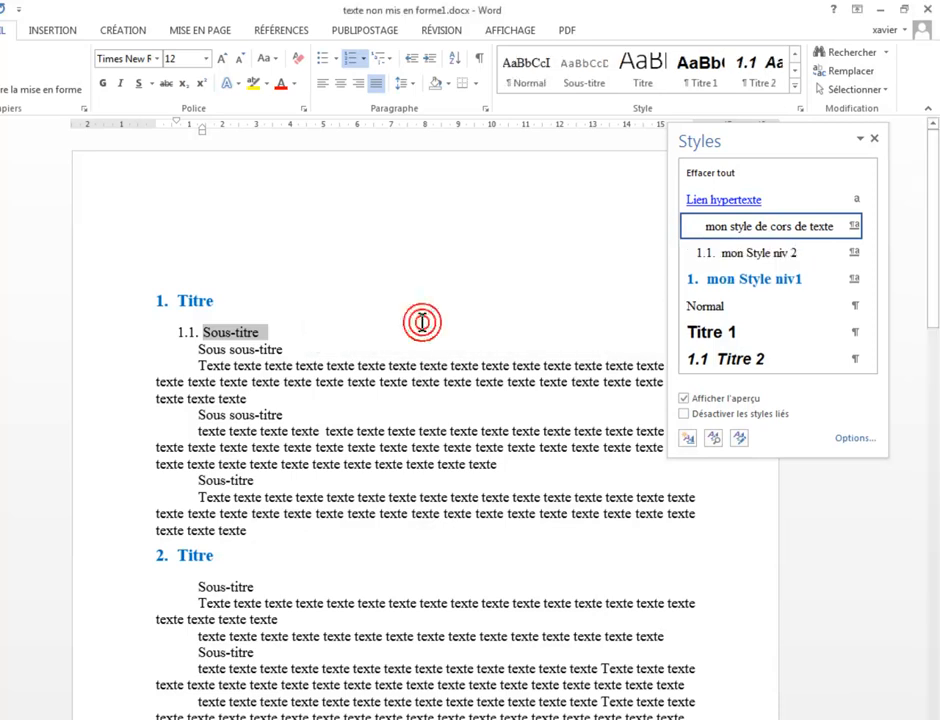
Modify the "mon Style niv 2" style to use light blue, 14 pt text.
{"action": "right_click", "coordinate": [750, 264]}
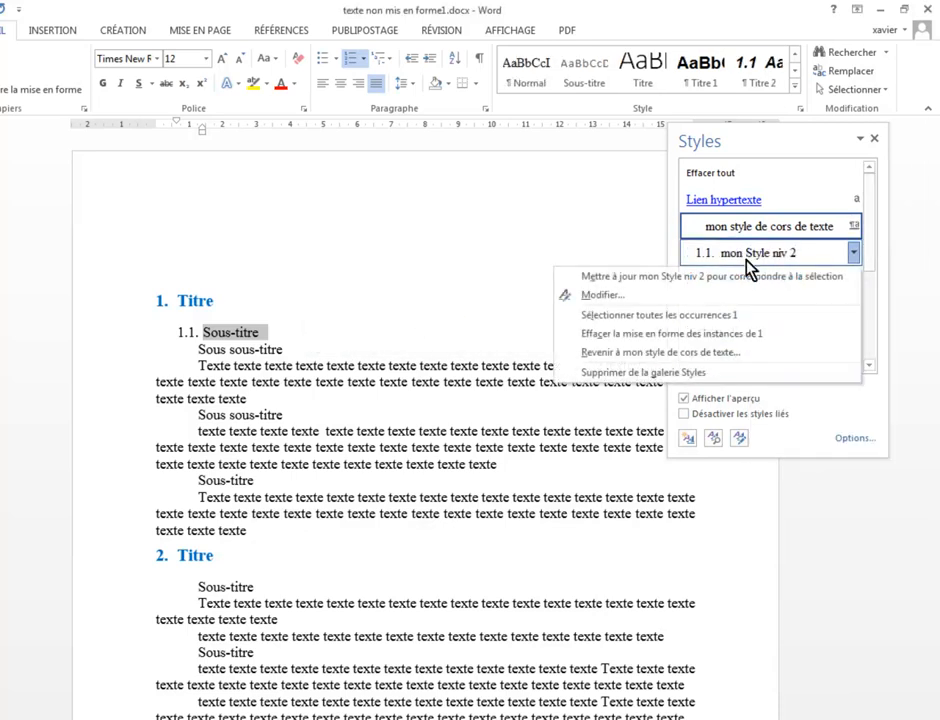
{"action": "left_click", "coordinate": [676, 298]}
{"action": "left_click", "coordinate": [676, 344]}
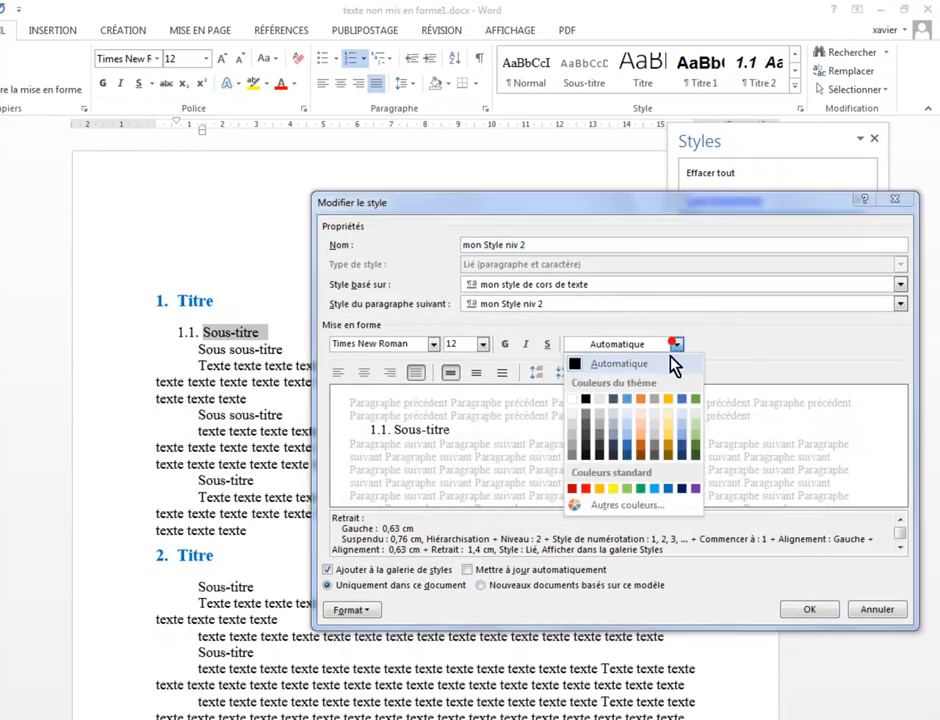
{"action": "left_click", "coordinate": [652, 486]}
{"action": "left_click", "coordinate": [483, 344]}
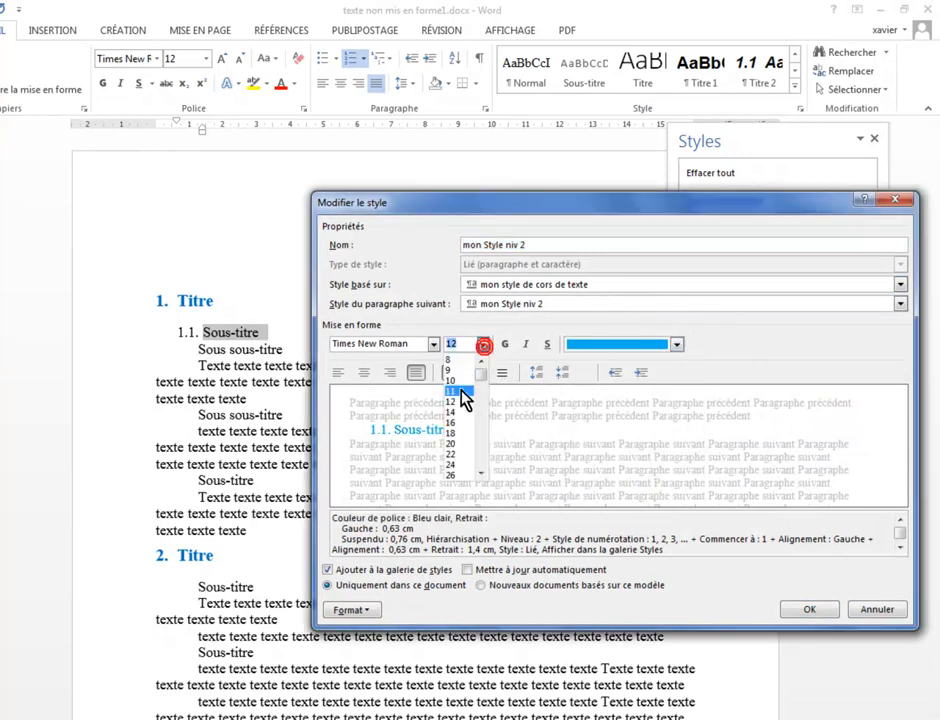
{"action": "left_click", "coordinate": [455, 412]}
Set the paragraph spacing of "mon Style niv 2" to 6 pt before and 6 pt after, and save the style.
{"action": "left_click", "coordinate": [376, 612]}
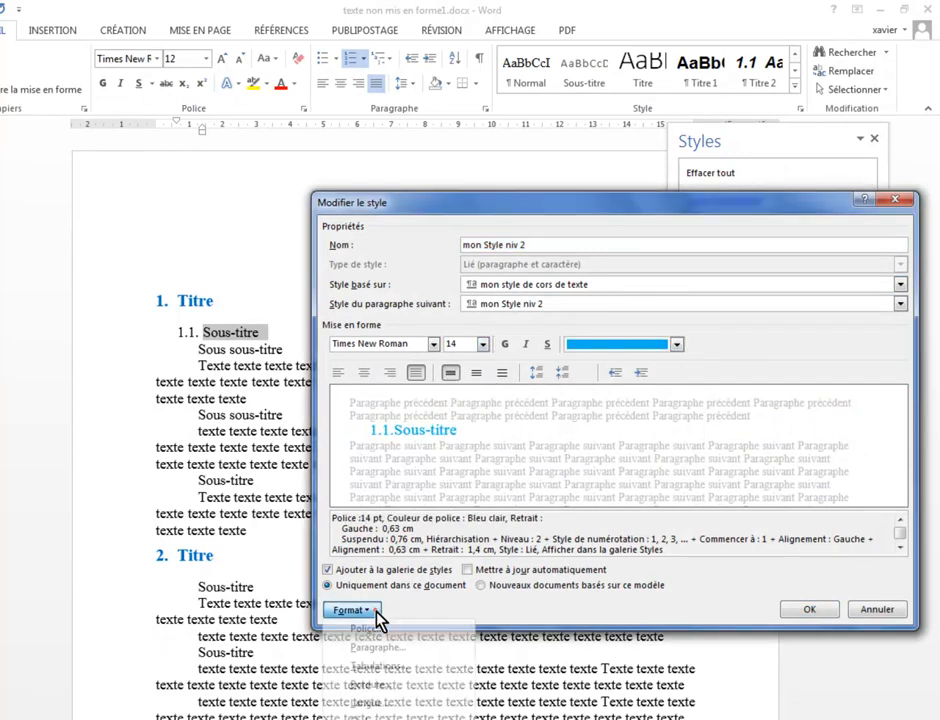
{"action": "left_click", "coordinate": [385, 656]}
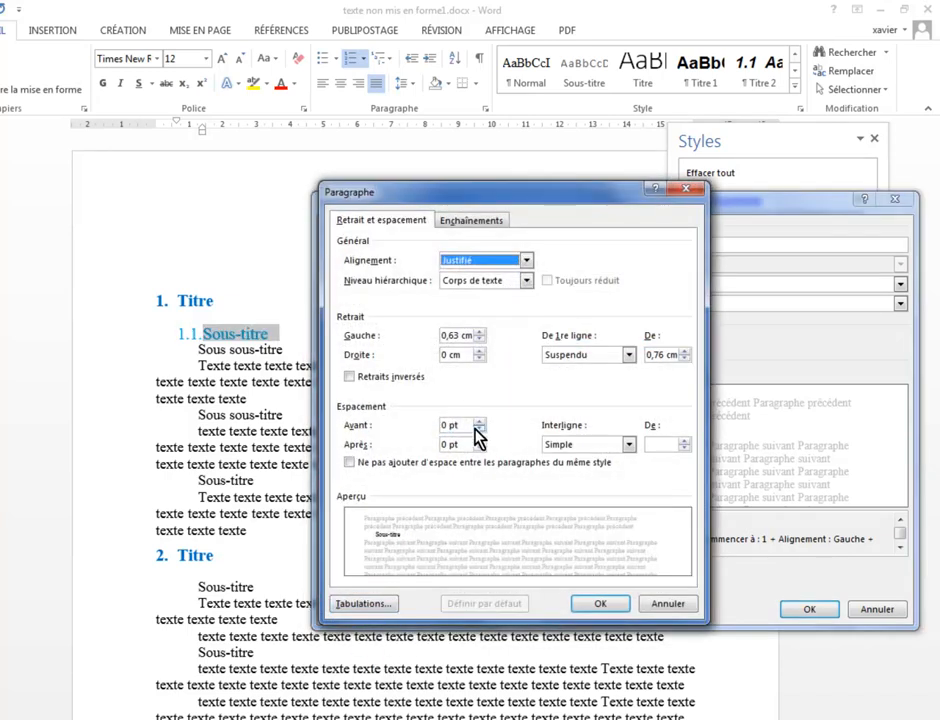
{"action": "left_click", "coordinate": [479, 421]}
{"action": "left_click", "coordinate": [479, 440]}
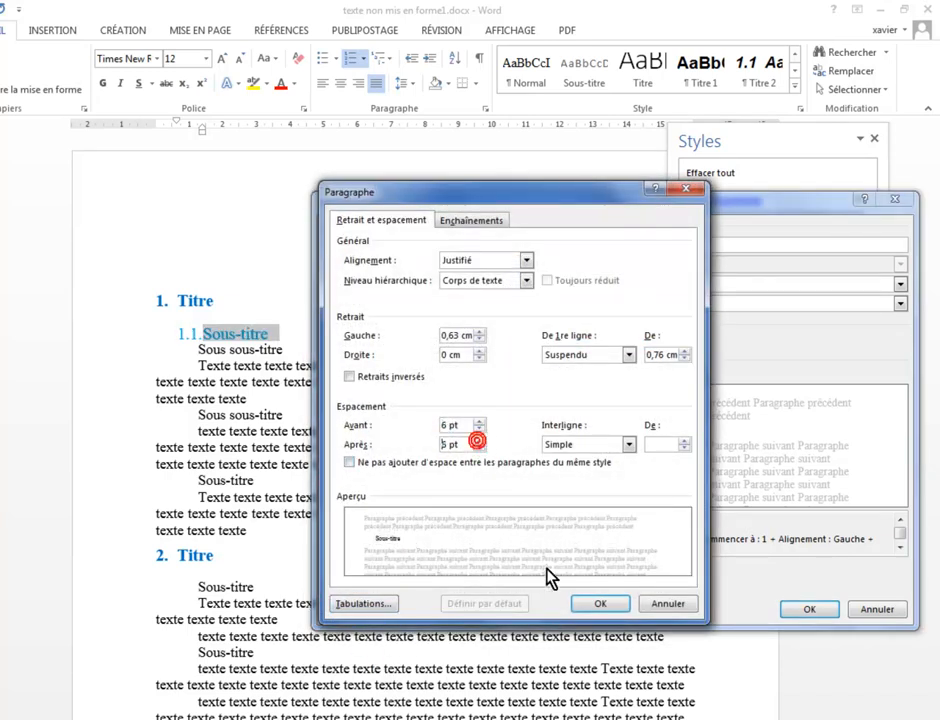
{"action": "left_click", "coordinate": [592, 605]}
{"action": "left_click", "coordinate": [809, 609]}
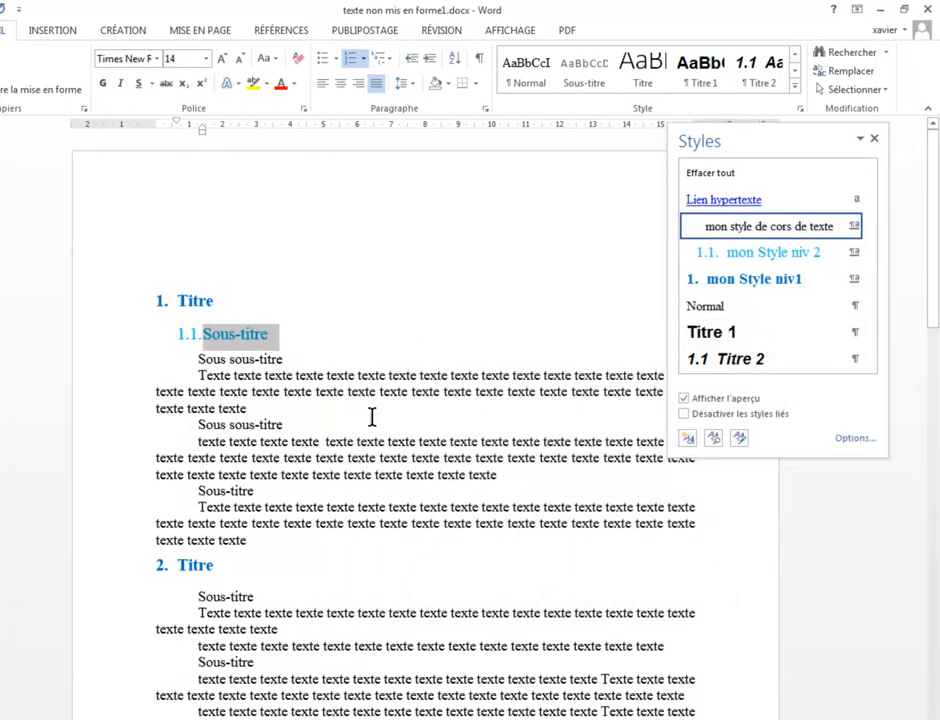
Apply "mon Style niv 2" to the remaining "Sous-titre" line under the first title and to both under the second title.
{"action": "left_click", "coordinate": [306, 339]}
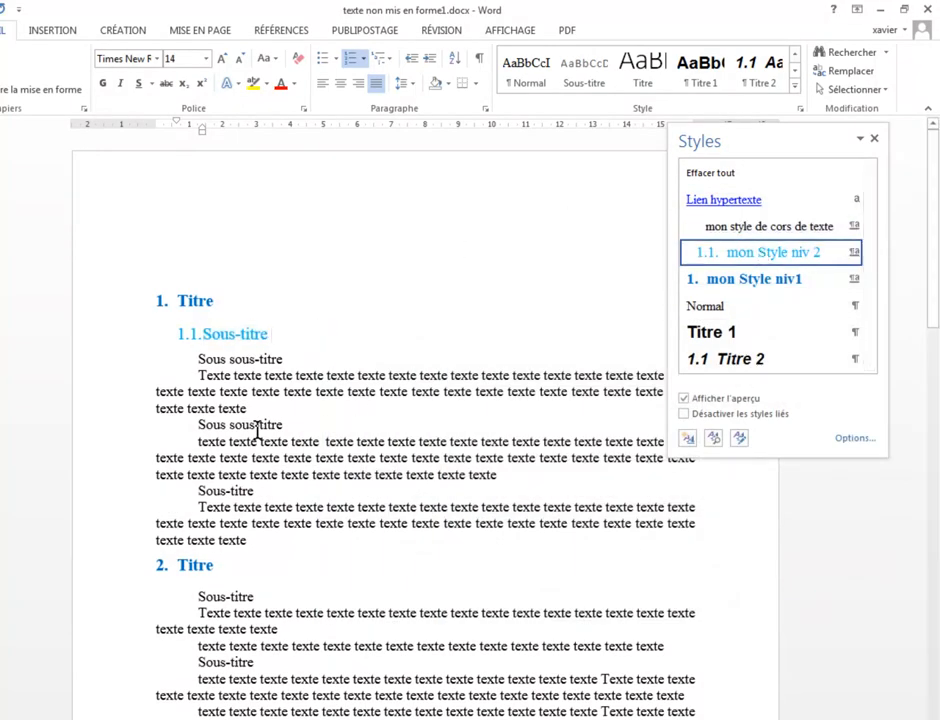
{"action": "left_click", "coordinate": [108, 491]}
{"action": "left_click", "coordinate": [765, 251]}
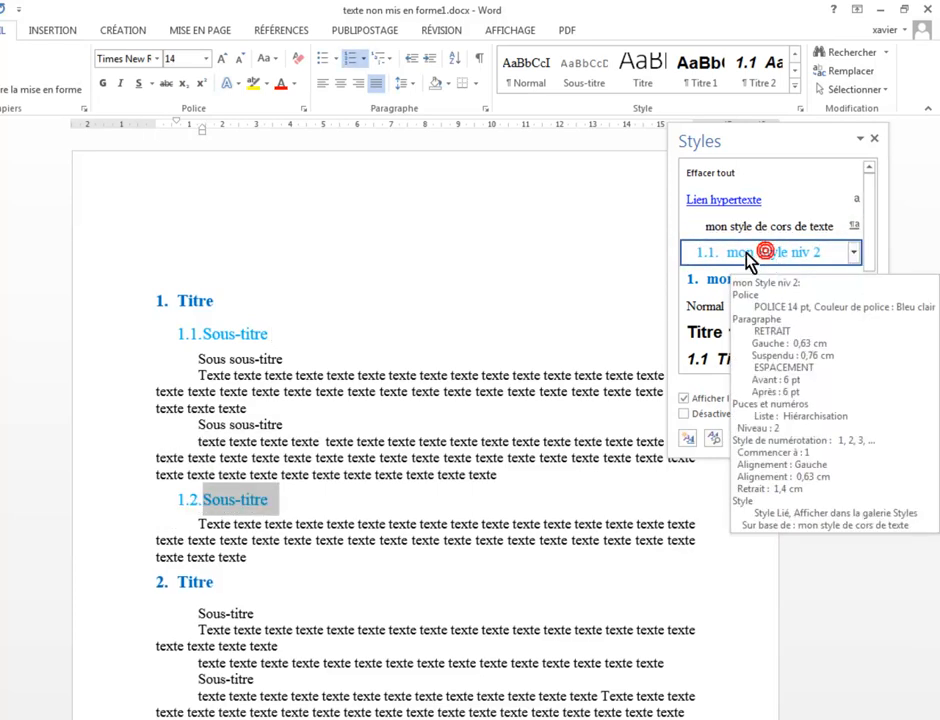
{"action": "scroll", "coordinate": [260, 590], "scroll_direction": "down", "scroll_amount": 1}
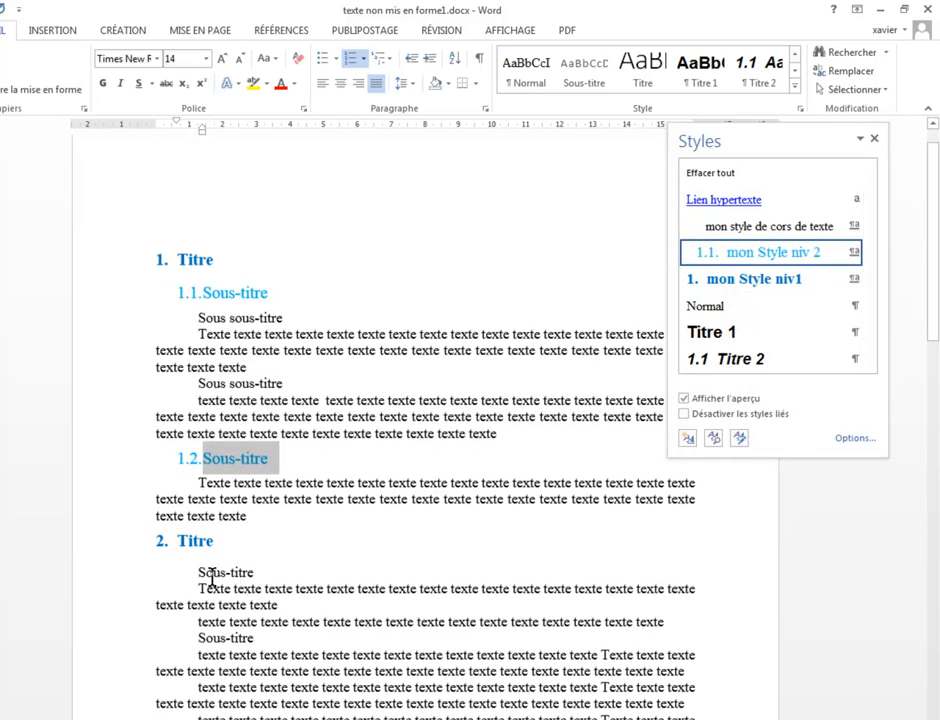
{"action": "left_click", "coordinate": [118, 575]}
{"action": "key", "text": "F4"}
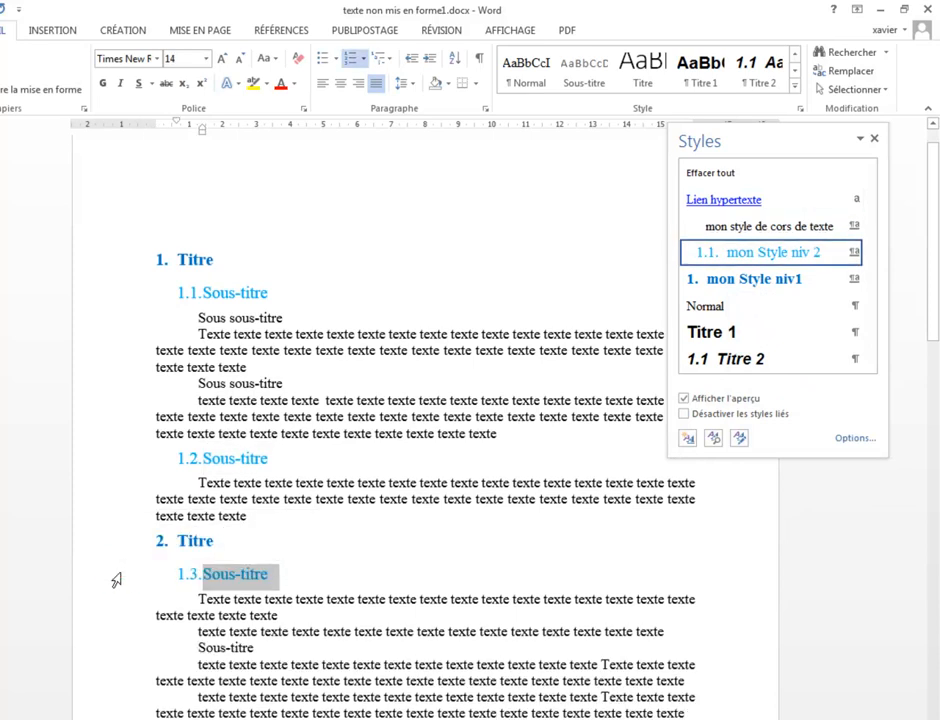
{"action": "scroll", "coordinate": [306, 579], "scroll_direction": "down", "scroll_amount": 2}
{"action": "left_click", "coordinate": [122, 571]}
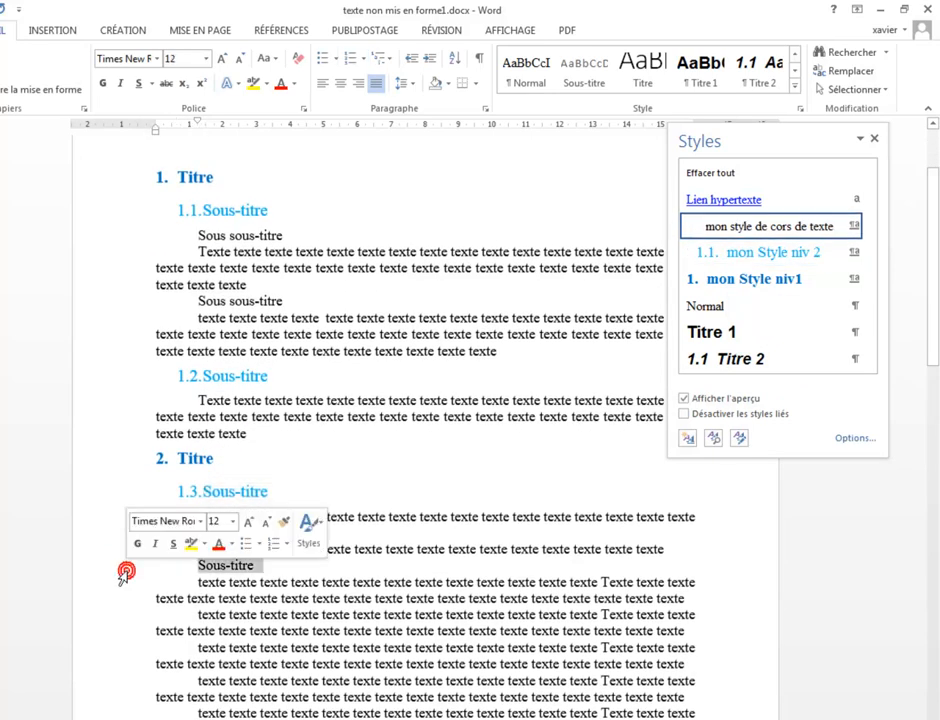
{"action": "key", "text": "F4"}
Apply "mon Style niv 2" to both "Sous-titre" lines under the third title.
{"action": "scroll", "coordinate": [128, 617], "scroll_direction": "down", "scroll_amount": 5}
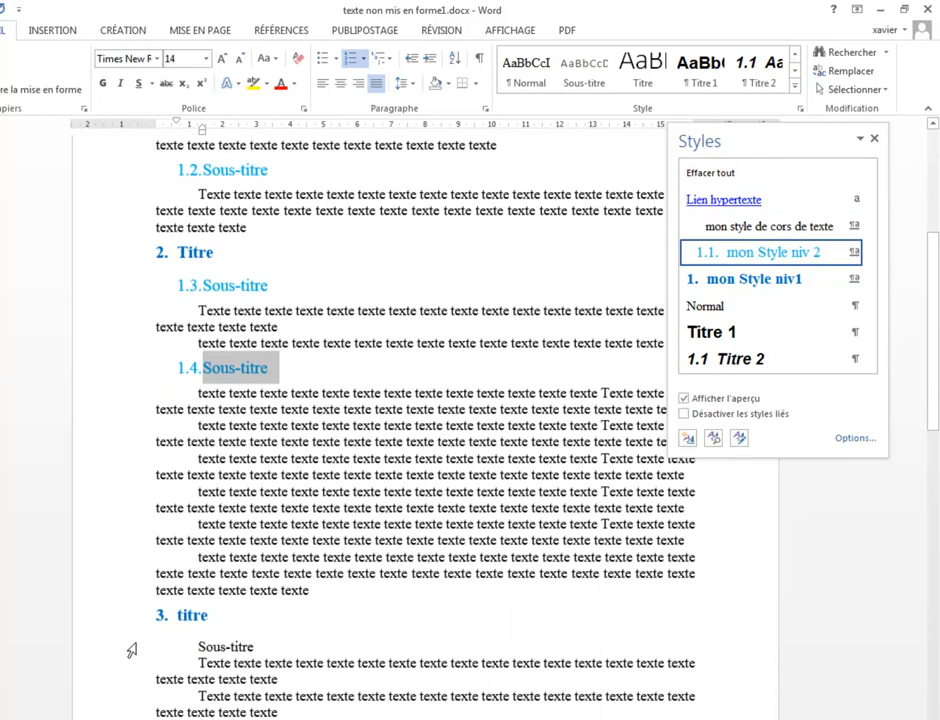
{"action": "left_click", "coordinate": [128, 648]}
{"action": "key", "text": "F4"}
{"action": "scroll", "coordinate": [119, 656], "scroll_direction": "down", "scroll_amount": 2}
{"action": "scroll", "coordinate": [119, 656], "scroll_direction": "down", "scroll_amount": 6}
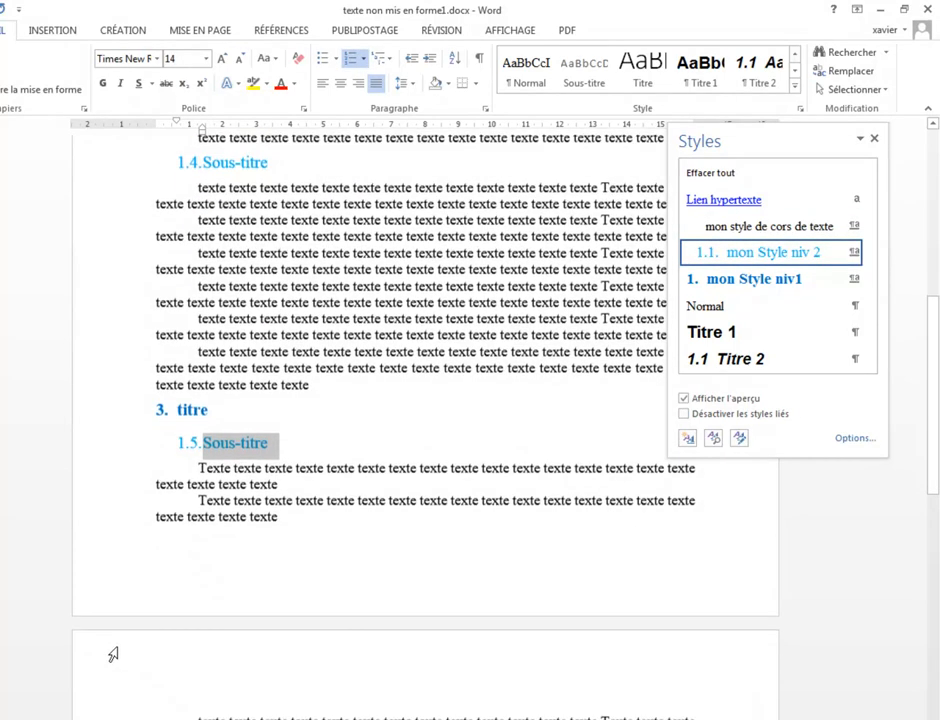
{"action": "left_click", "coordinate": [105, 672]}
{"action": "left_click", "coordinate": [105, 673]}
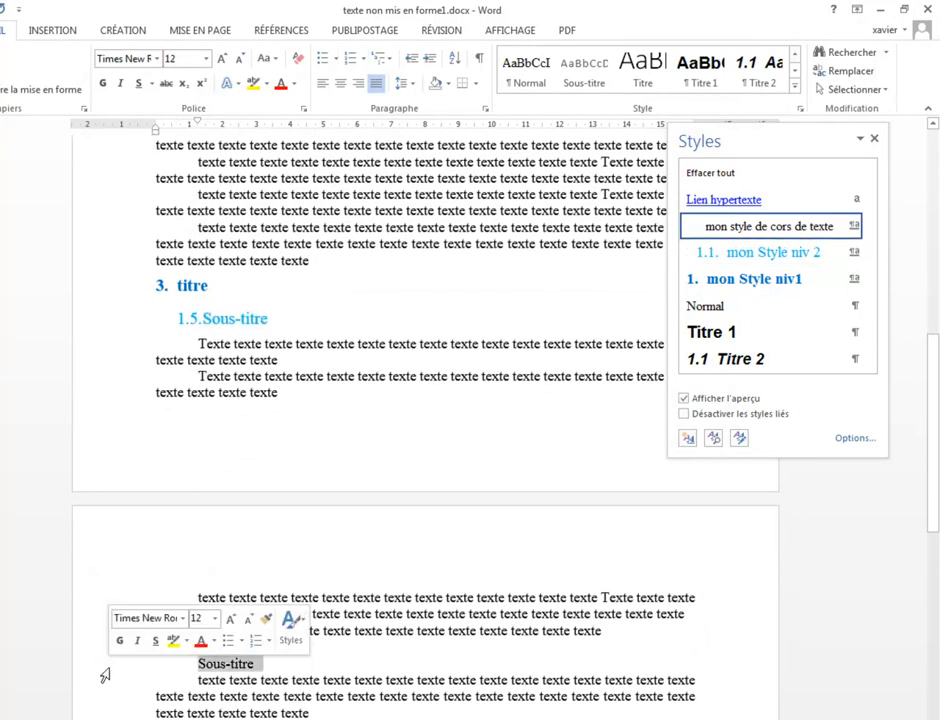
{"action": "key", "text": "F4"}
{"action": "scroll", "coordinate": [407, 661], "scroll_direction": "down", "scroll_amount": 3}
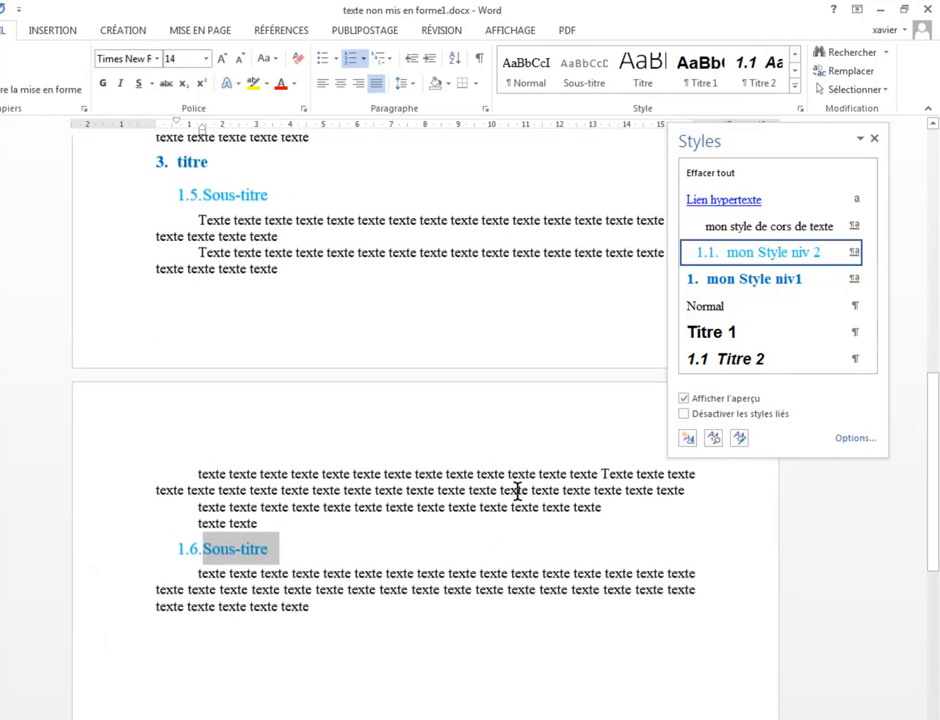
{"action": "scroll", "coordinate": [413, 430], "scroll_direction": "up", "scroll_amount": 13}
{"action": "scroll", "coordinate": [385, 393], "scroll_direction": "up", "scroll_amount": 5}
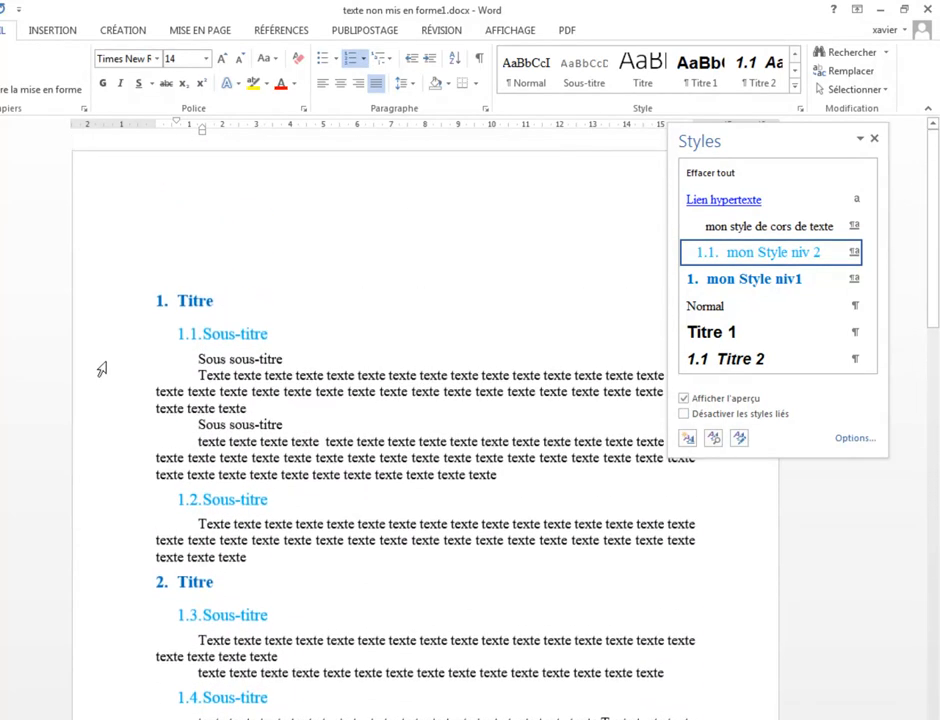
Apply the 1. / 1.1. / 1.1.1. multilevel numbering to the first "Sous sous-titre" line.
{"action": "left_click", "coordinate": [100, 365]}
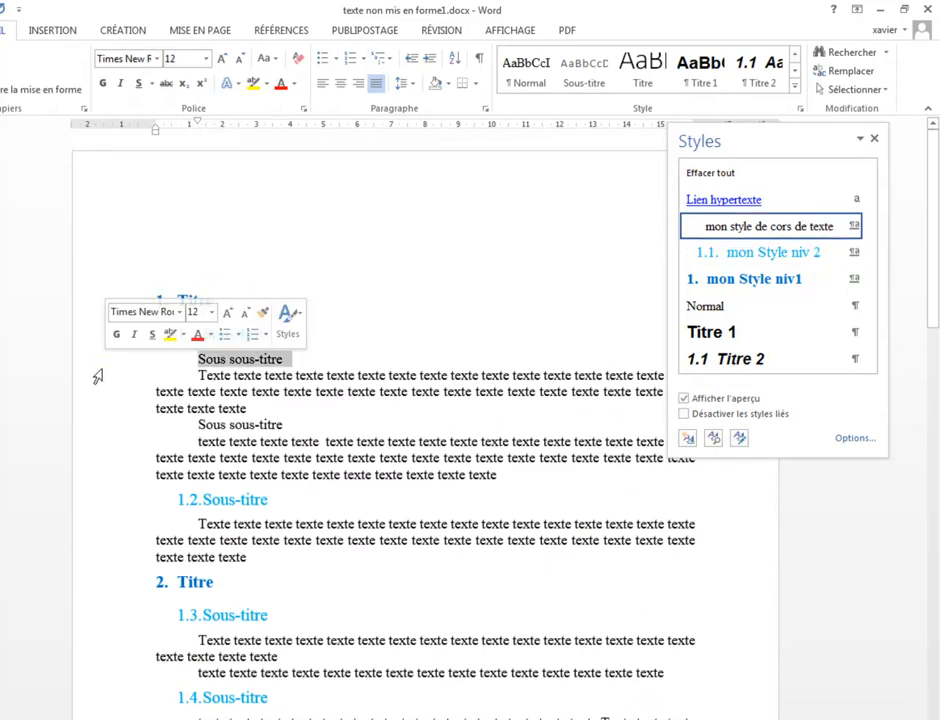
{"action": "left_click", "coordinate": [384, 59]}
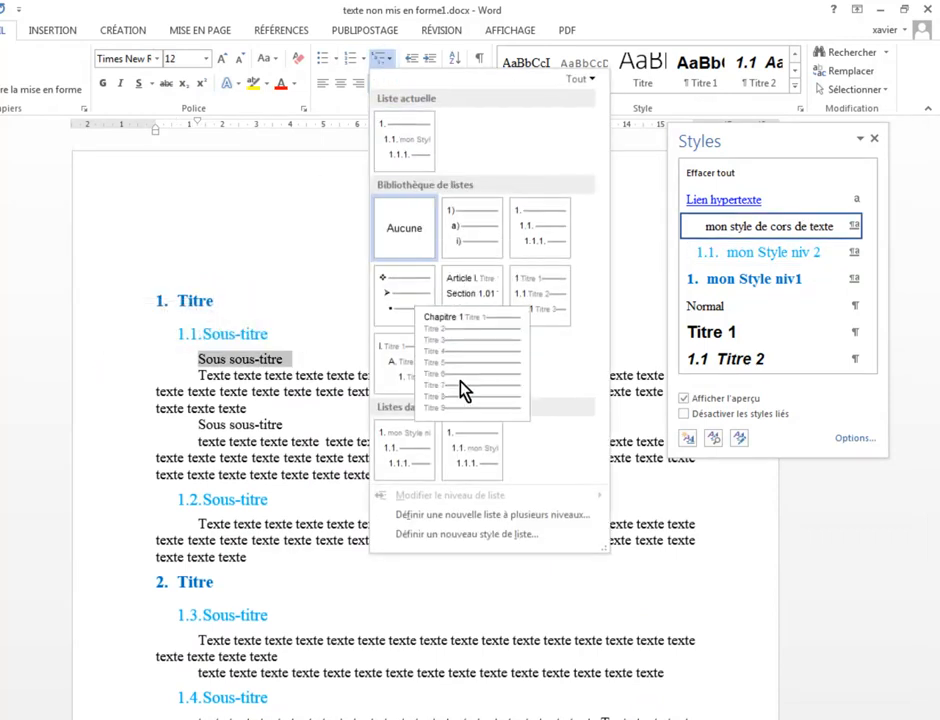
{"action": "left_click", "coordinate": [538, 245]}
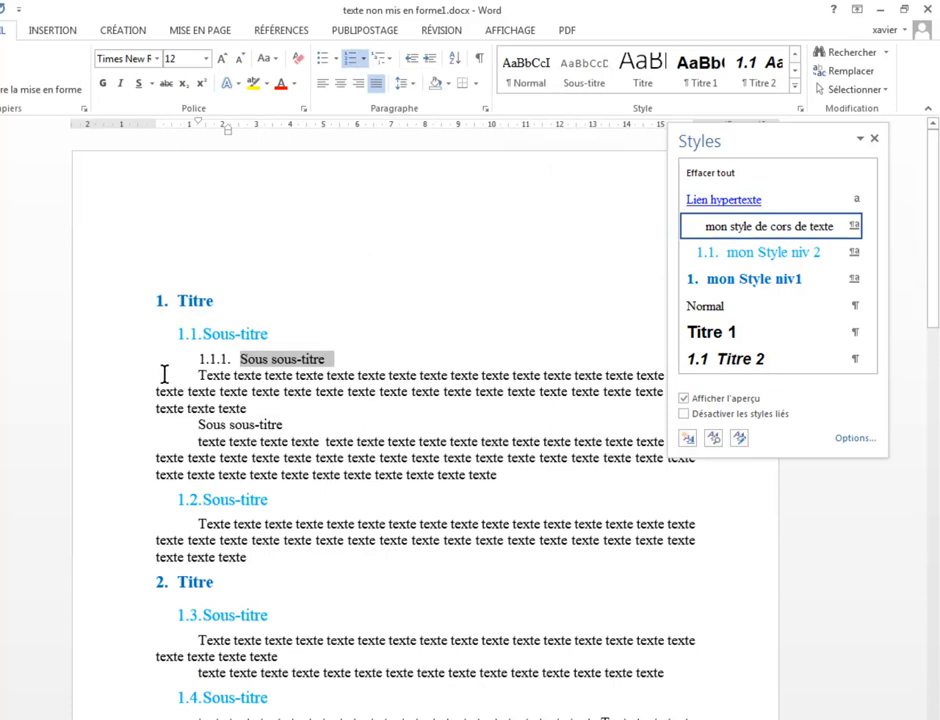
Create a new style named "mon Style niv 3" from the formatting of the first "Sous sous-titre" line.
{"action": "left_click", "coordinate": [111, 373]}
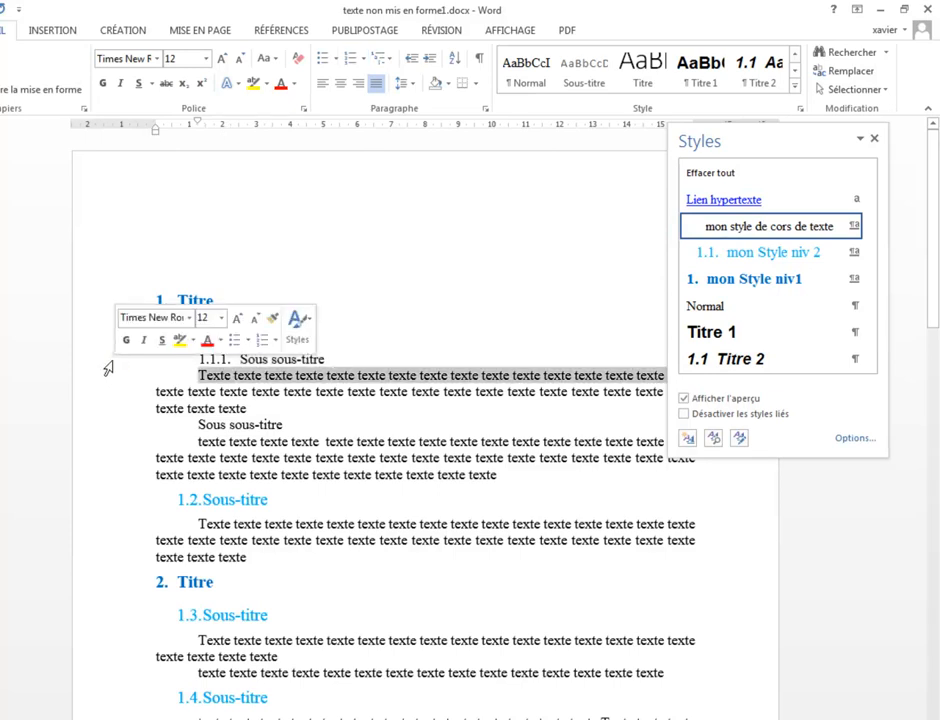
{"action": "left_click", "coordinate": [295, 320]}
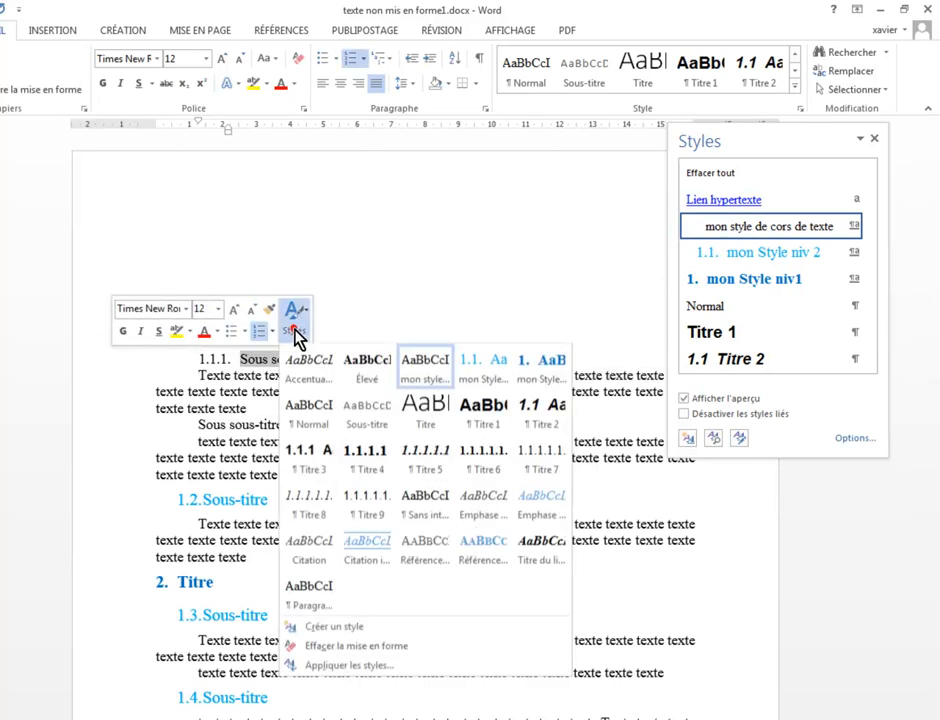
{"action": "left_click", "coordinate": [360, 633]}
{"action": "left_click", "coordinate": [372, 241]}
{"action": "type", "text": "mon Style1"}
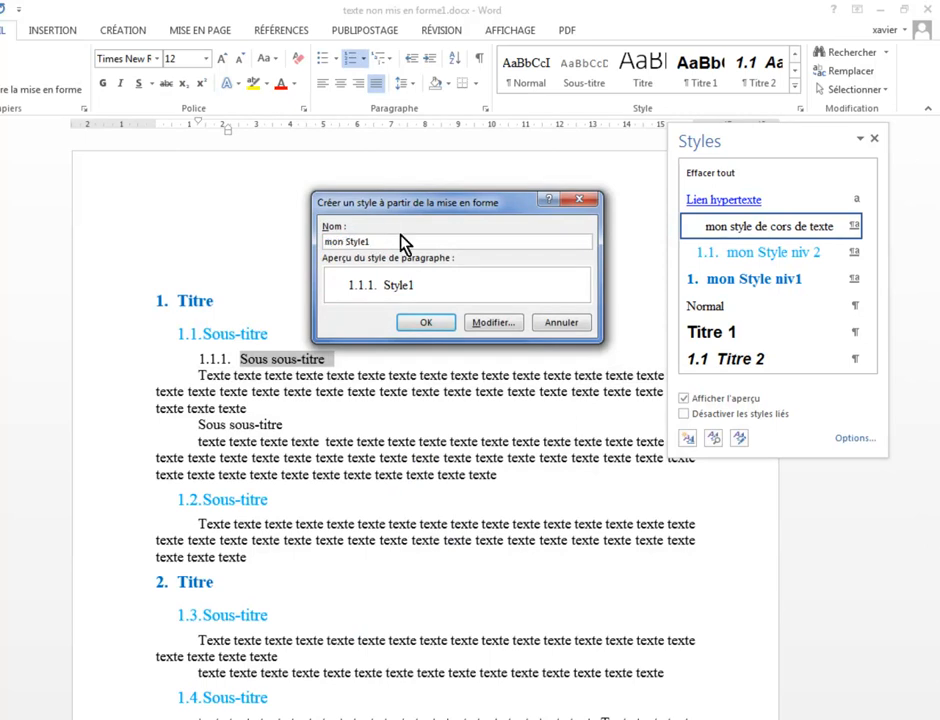
{"action": "left_click", "coordinate": [378, 240]}
{"action": "left_click", "coordinate": [427, 324]}
Modify the "mon Style niv 3" style to use bold text and save it.
{"action": "mouse_move", "coordinate": [795, 300]}
{"action": "right_click", "coordinate": [757, 280]}
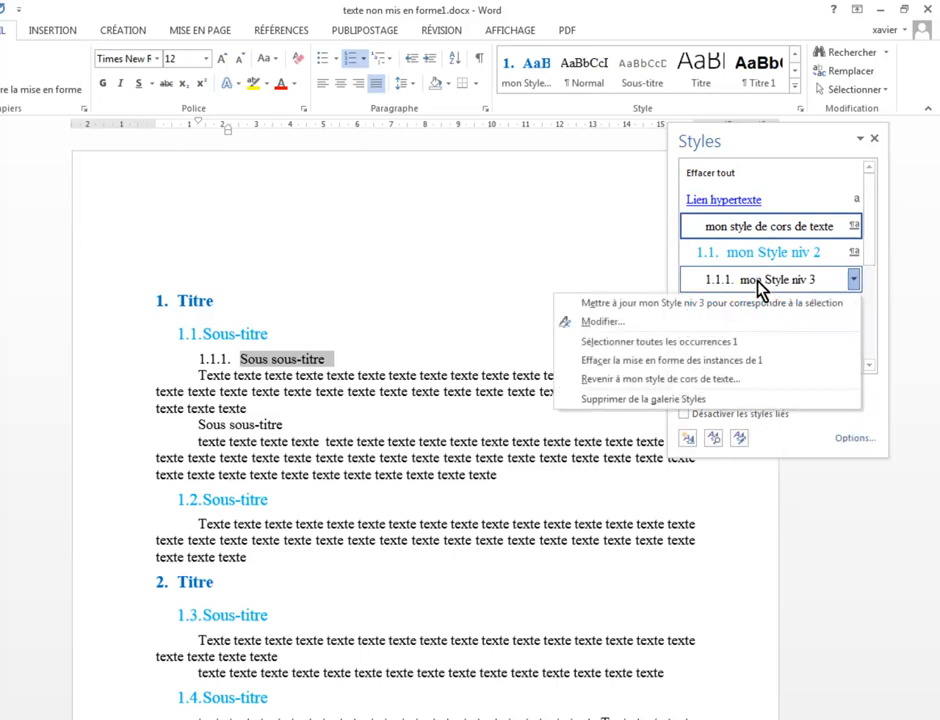
{"action": "left_click", "coordinate": [667, 324]}
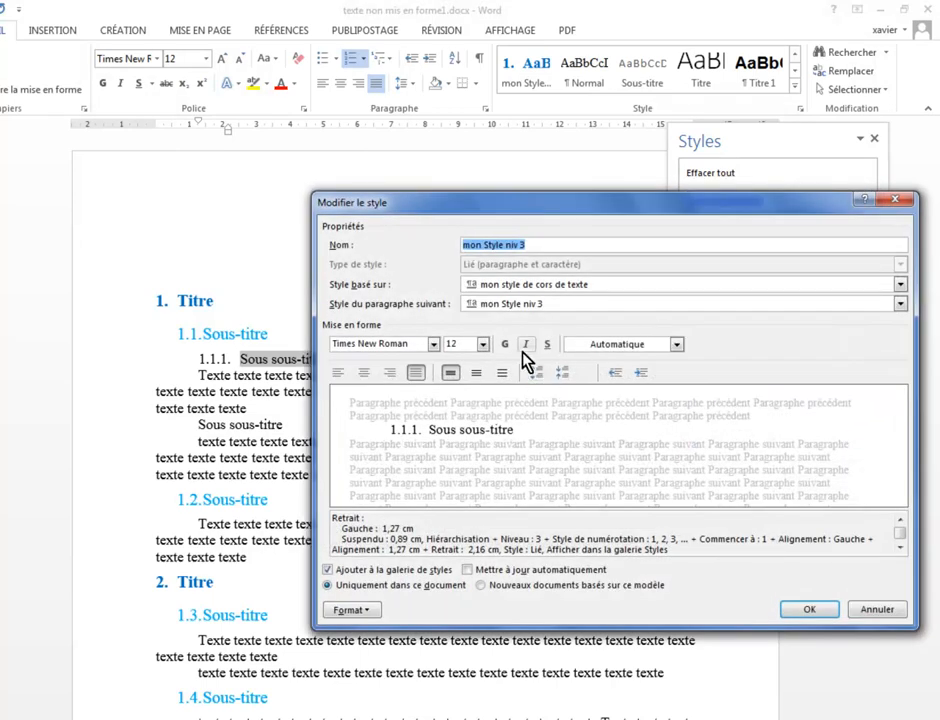
{"action": "left_click", "coordinate": [505, 344]}
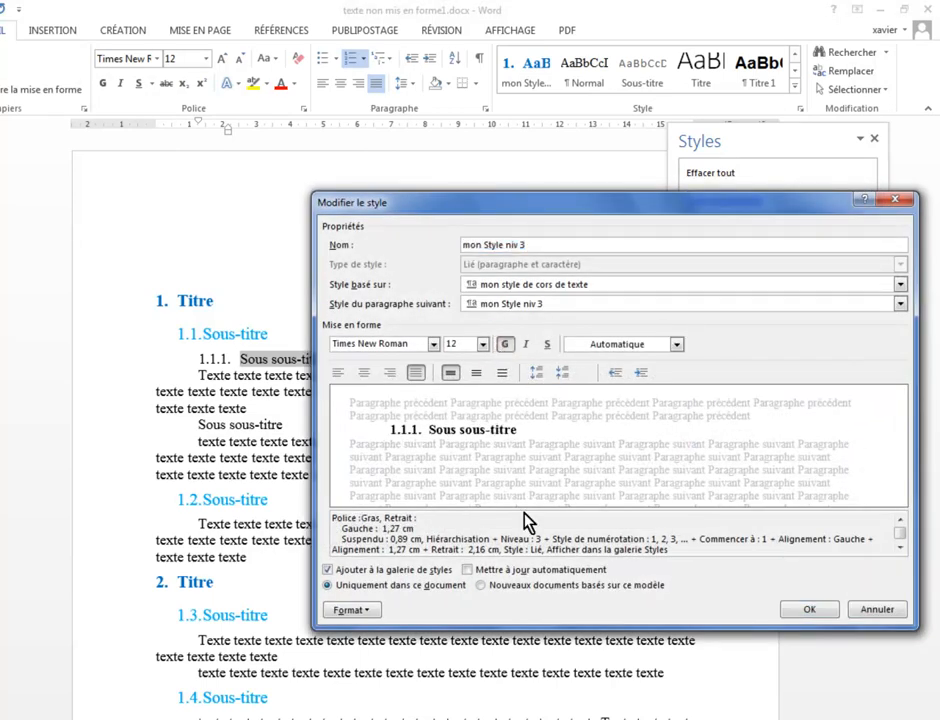
{"action": "left_click", "coordinate": [809, 610]}
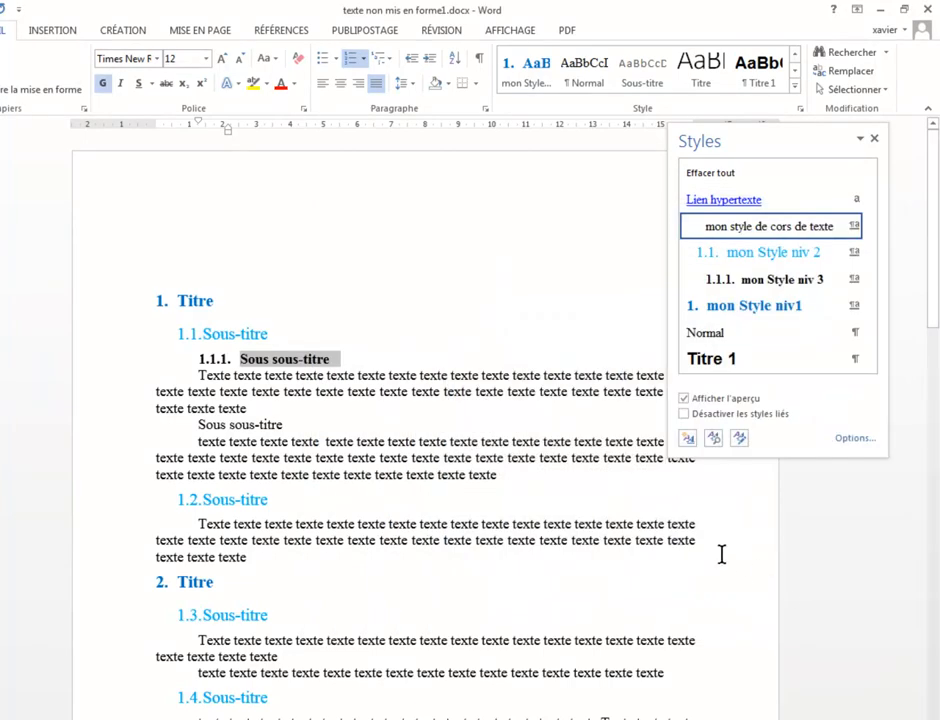
{"action": "left_click", "coordinate": [375, 327]}
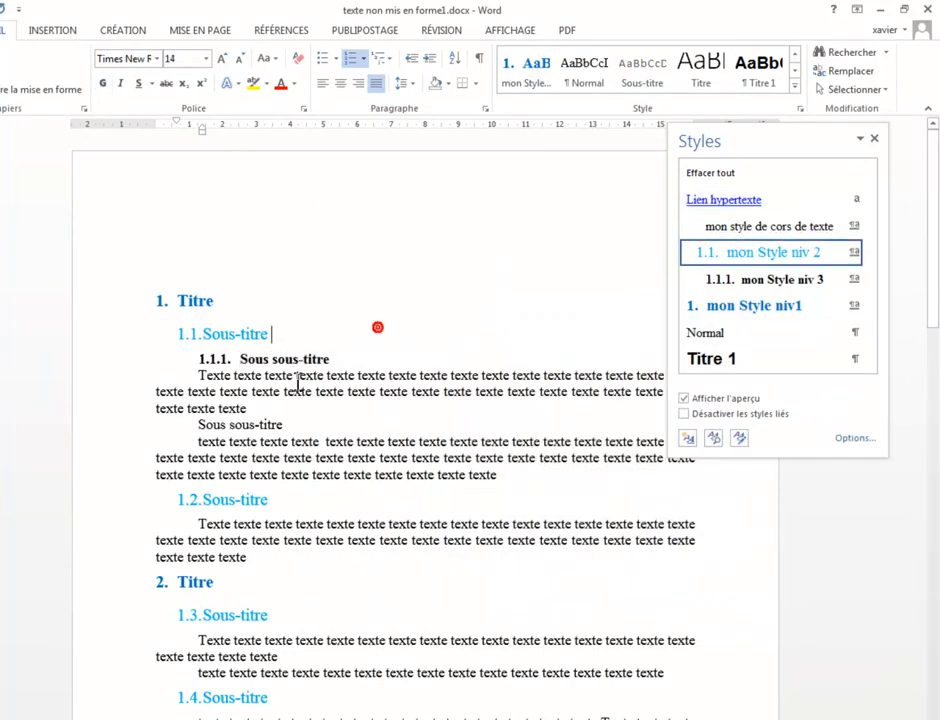
Apply "mon Style niv 3" to the second "Sous sous-titre" line and check the rest of the document's headings.
{"action": "left_click", "coordinate": [101, 428]}
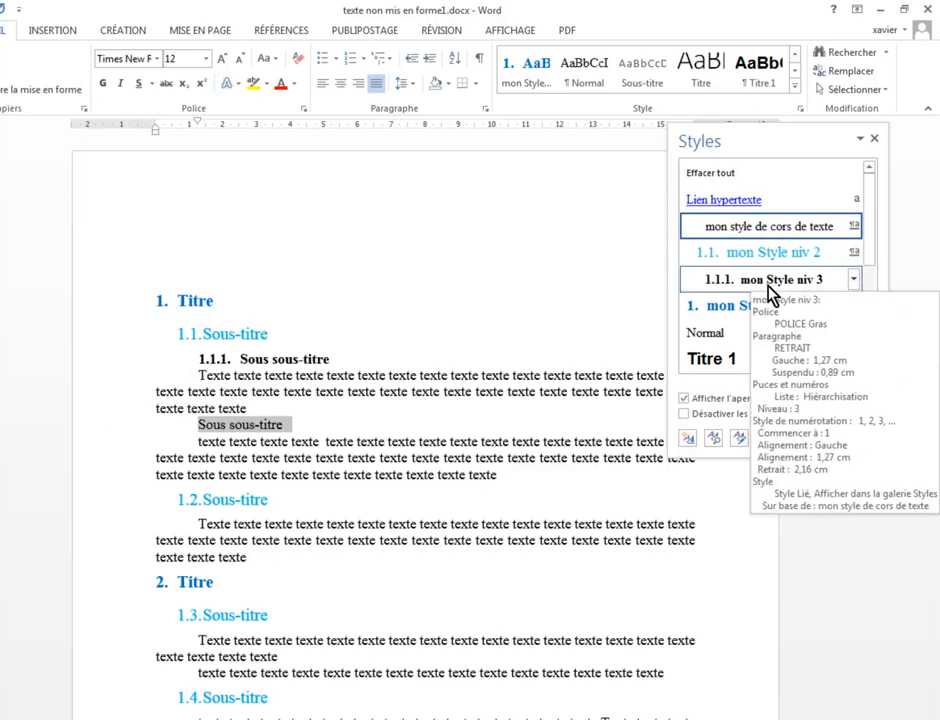
{"action": "left_click", "coordinate": [710, 281]}
{"action": "scroll", "coordinate": [370, 452], "scroll_direction": "down", "scroll_amount": 1}
{"action": "scroll", "coordinate": [350, 410], "scroll_direction": "down", "scroll_amount": 1}
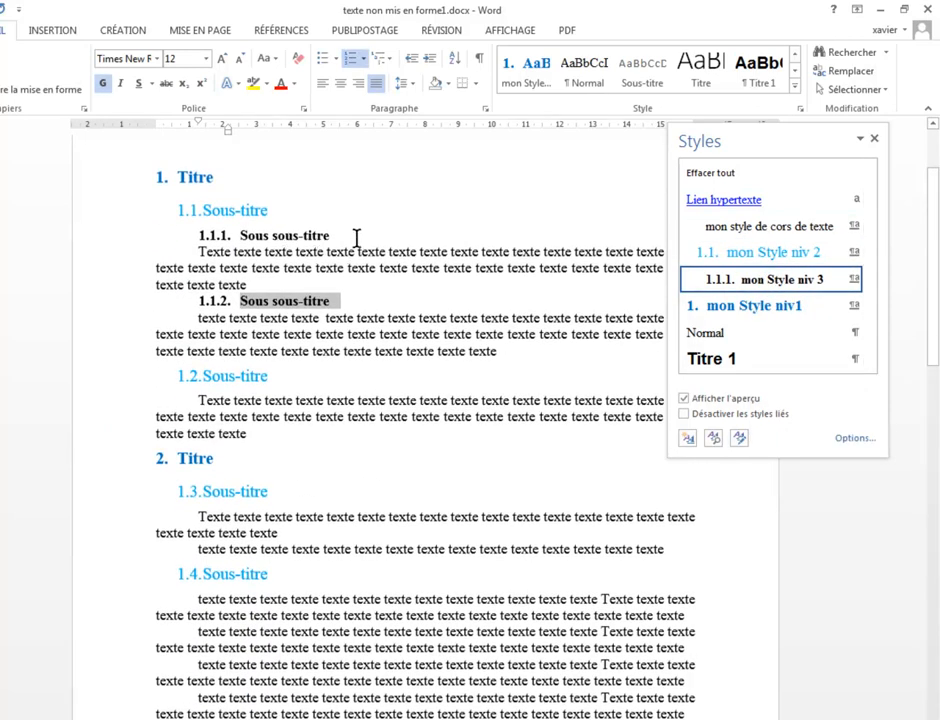
{"action": "scroll", "coordinate": [388, 430], "scroll_direction": "down", "scroll_amount": 5}
{"action": "scroll", "coordinate": [395, 505], "scroll_direction": "up", "scroll_amount": 3}
{"action": "scroll", "coordinate": [411, 483], "scroll_direction": "up", "scroll_amount": 5}
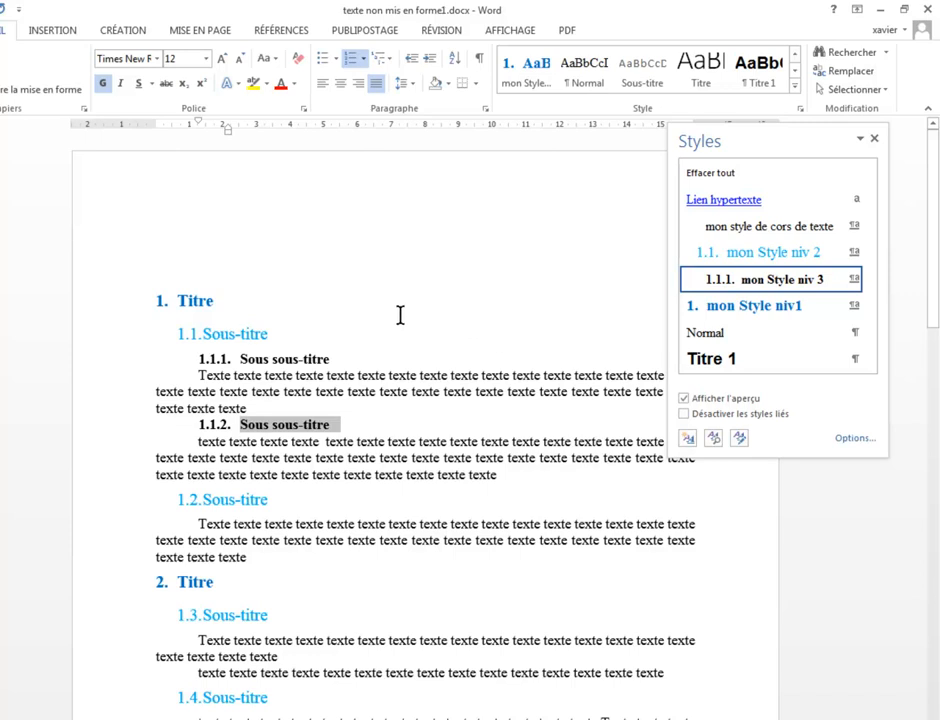
{"action": "scroll", "coordinate": [400, 313], "scroll_direction": "down", "scroll_amount": 3}
{"action": "scroll", "coordinate": [411, 363], "scroll_direction": "up", "scroll_amount": 3}
Set the text colour of "mon Style niv 3" to light blue and save the style.
{"action": "mouse_move", "coordinate": [778, 288]}
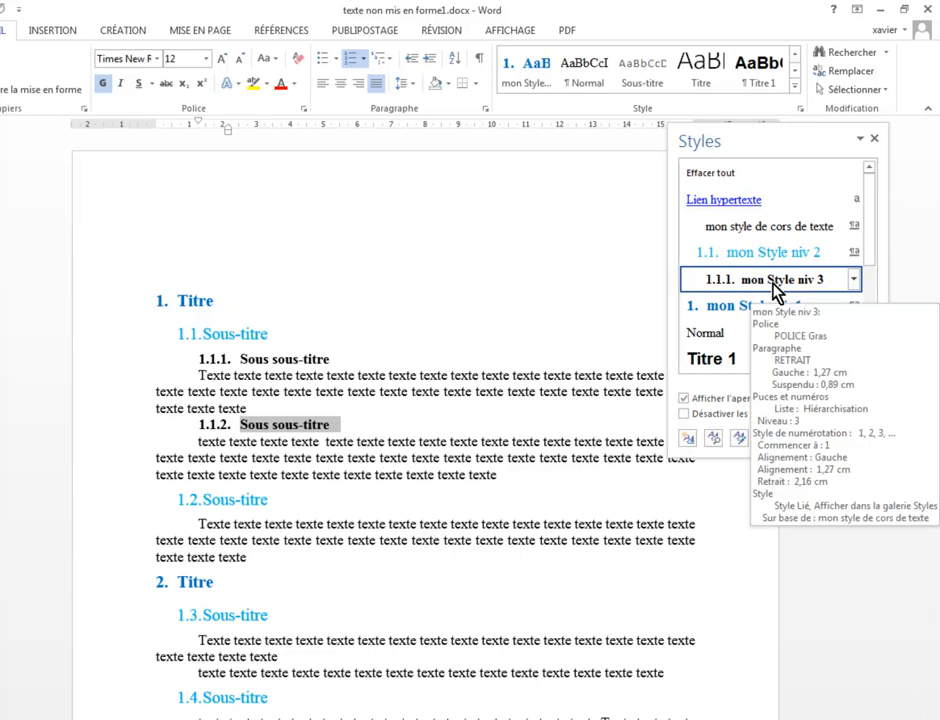
{"action": "right_click", "coordinate": [715, 290]}
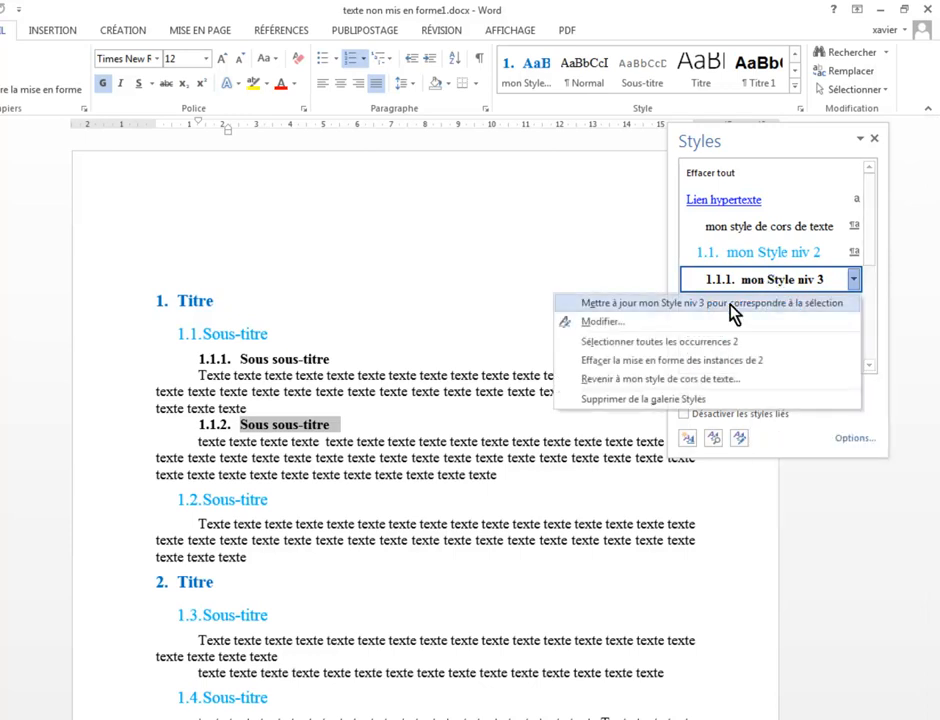
{"action": "left_click", "coordinate": [669, 327]}
{"action": "left_click", "coordinate": [676, 344]}
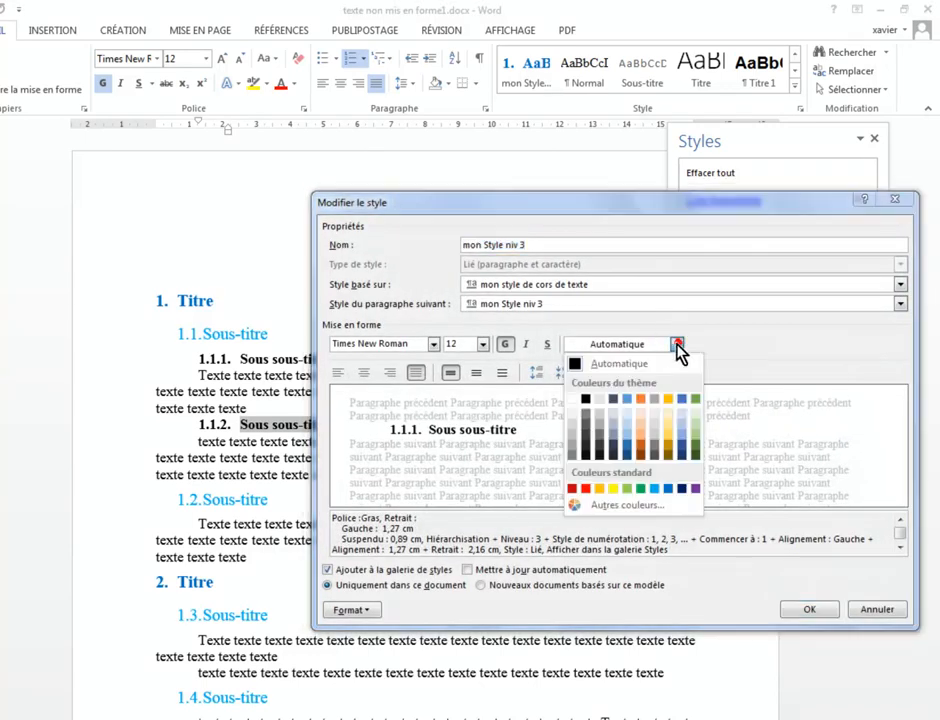
{"action": "left_click", "coordinate": [652, 489]}
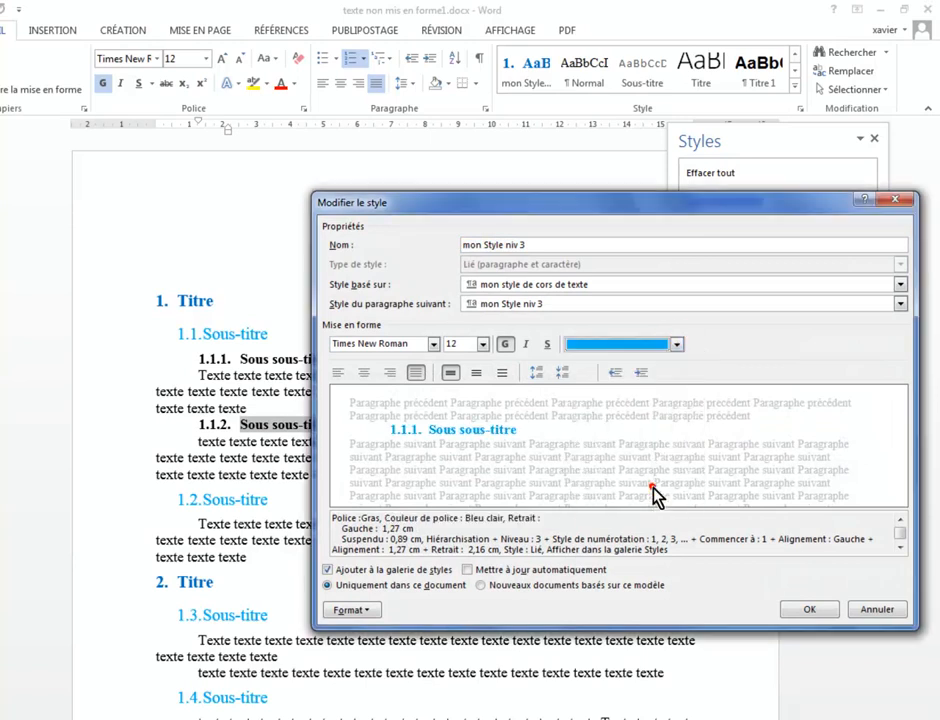
{"action": "left_click", "coordinate": [806, 609]}
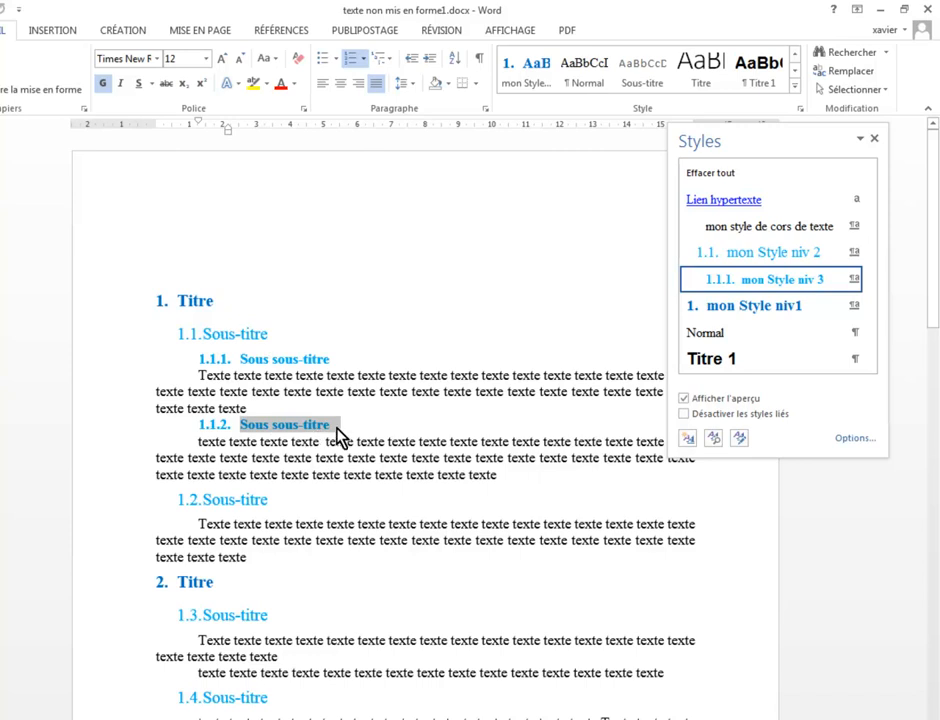
{"action": "scroll", "coordinate": [385, 366], "scroll_direction": "down", "scroll_amount": 3}
{"action": "scroll", "coordinate": [396, 360], "scroll_direction": "up", "scroll_amount": 3}
Close the styles list, place the cursor in the empty paragraph above the first title, and briefly show the formatting marks.
{"action": "left_click", "coordinate": [874, 139]}
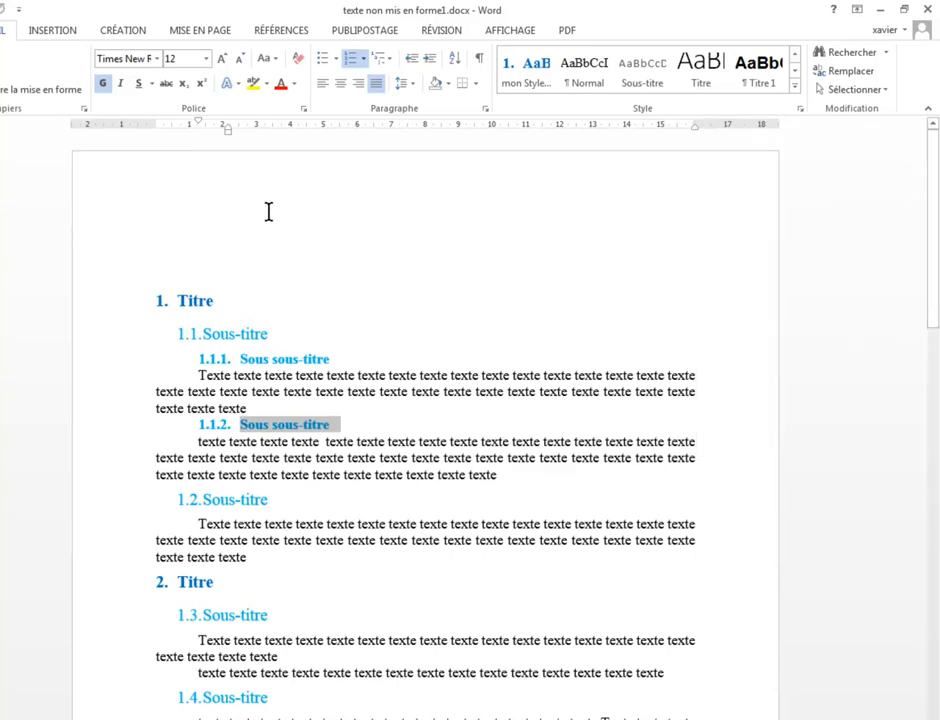
{"action": "left_click", "coordinate": [168, 241]}
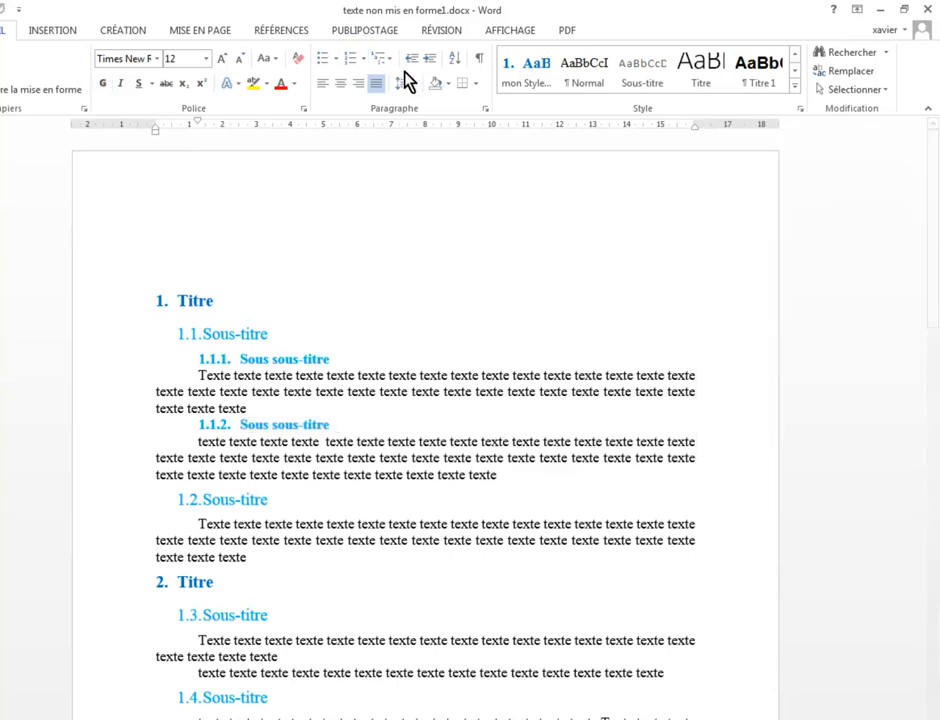
{"action": "left_click", "coordinate": [479, 59]}
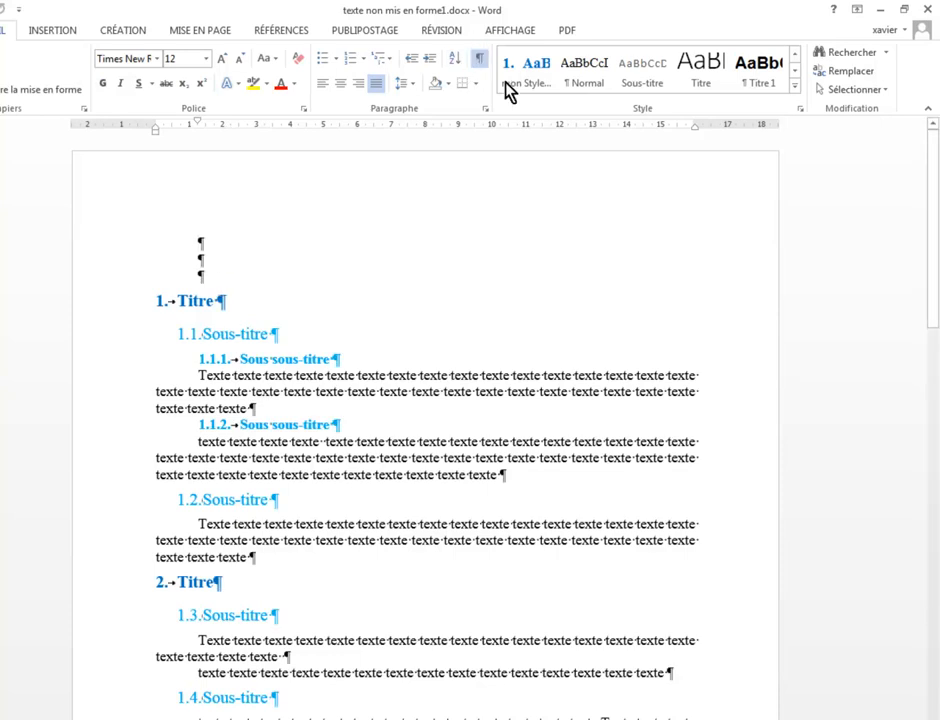
{"action": "left_click", "coordinate": [479, 62]}
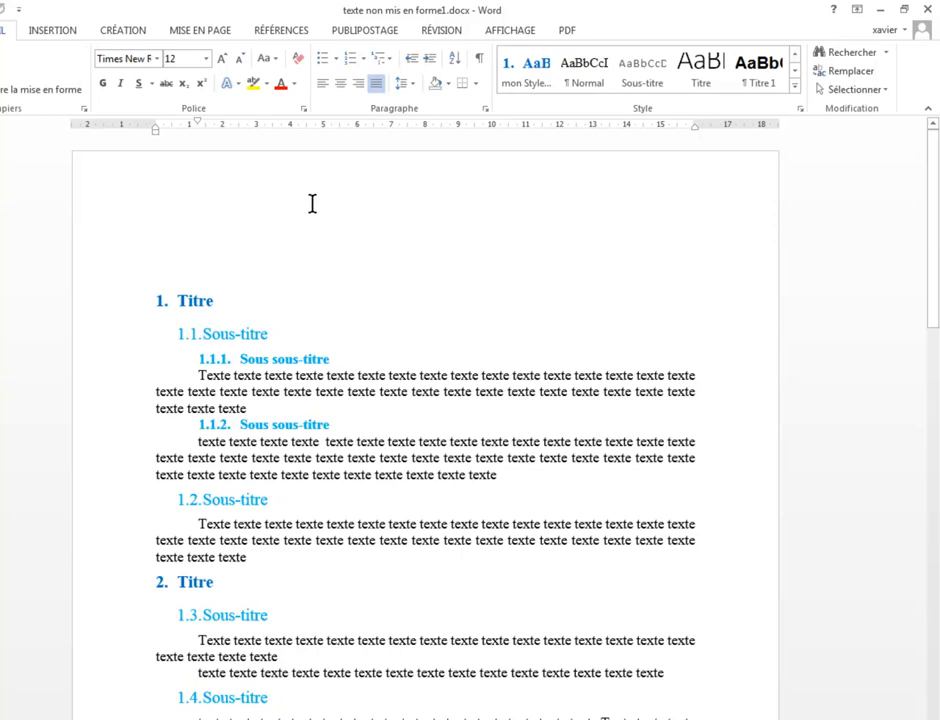
Start a custom table of contents and open its options for choosing the source styles.
{"action": "left_click", "coordinate": [279, 31]}
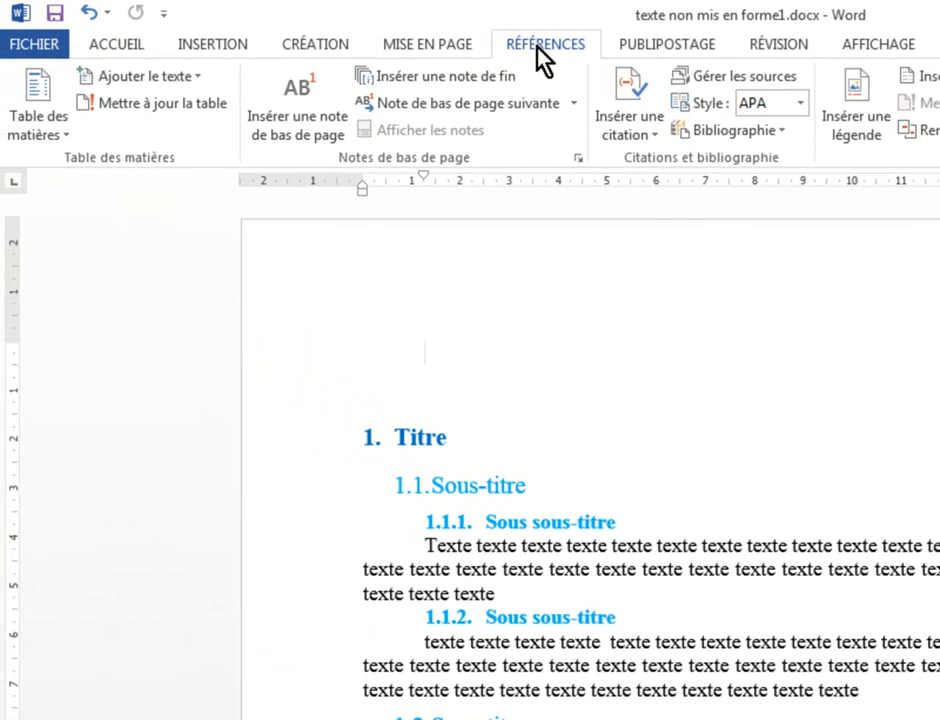
{"action": "left_click", "coordinate": [35, 133]}
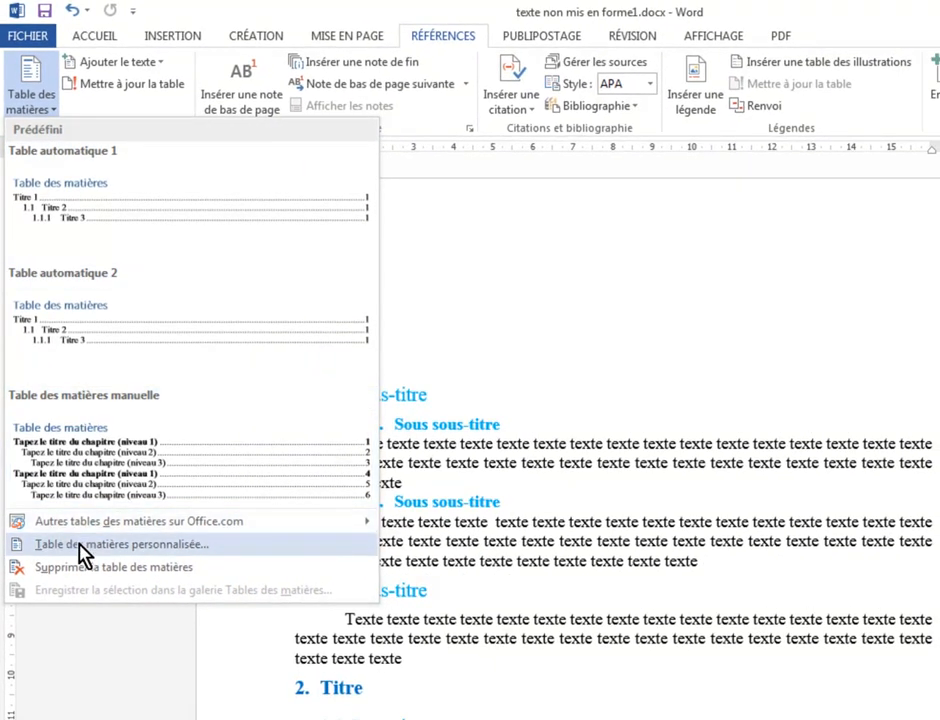
{"action": "left_click", "coordinate": [86, 546]}
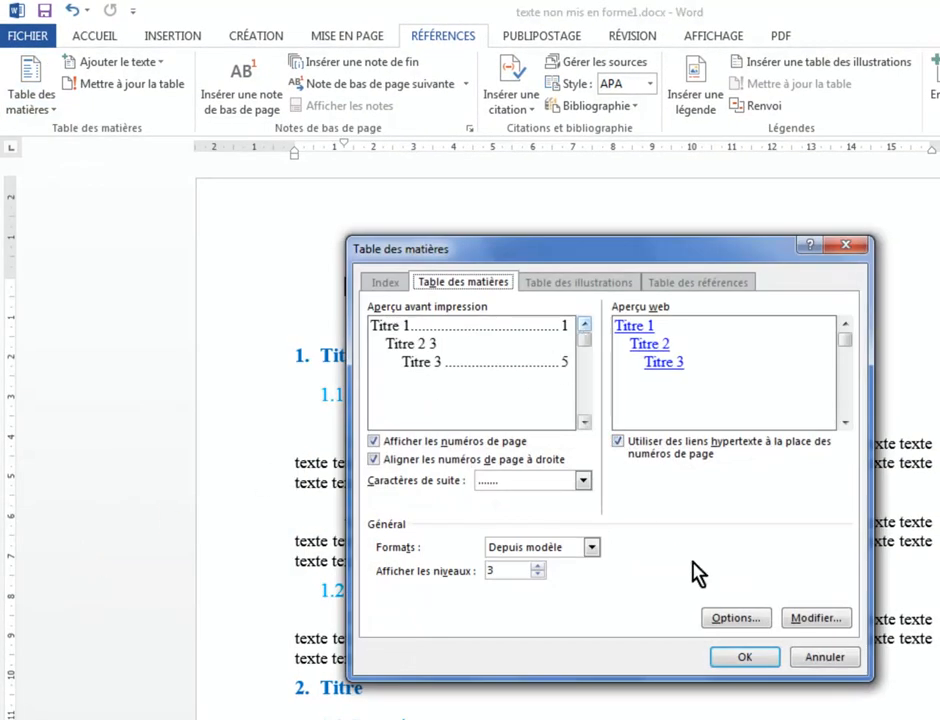
{"action": "left_click", "coordinate": [728, 615]}
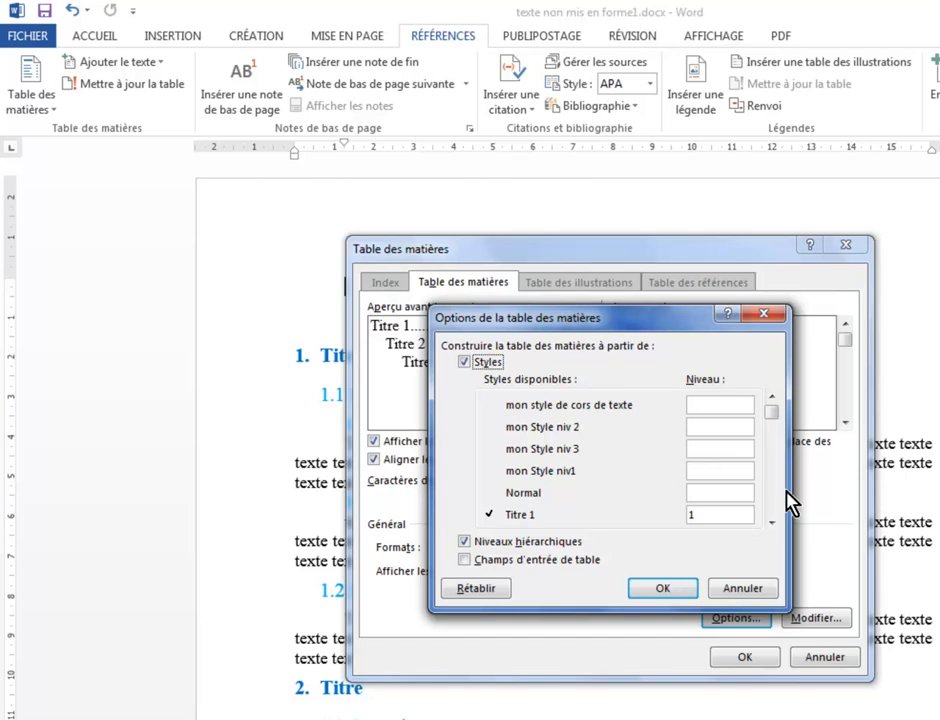
Assign contents levels 1, 2 and 3 to "mon Style niv1", "mon Style niv 2" and "mon Style niv 3", and insert the table of contents.
{"action": "left_click", "coordinate": [771, 522]}
{"action": "left_click", "coordinate": [771, 522]}
{"action": "left_click", "coordinate": [771, 522]}
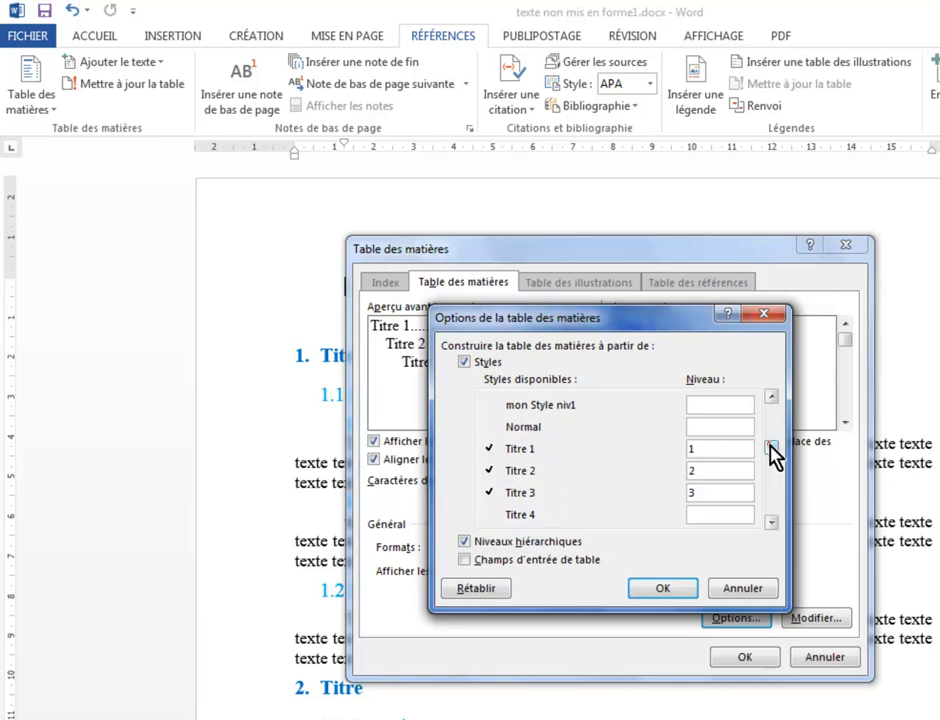
{"action": "left_click", "coordinate": [772, 410]}
{"action": "left_click", "coordinate": [694, 426]}
{"action": "type", "text": "2"}
{"action": "left_click", "coordinate": [692, 447]}
{"action": "type", "text": "3"}
{"action": "left_click", "coordinate": [704, 471]}
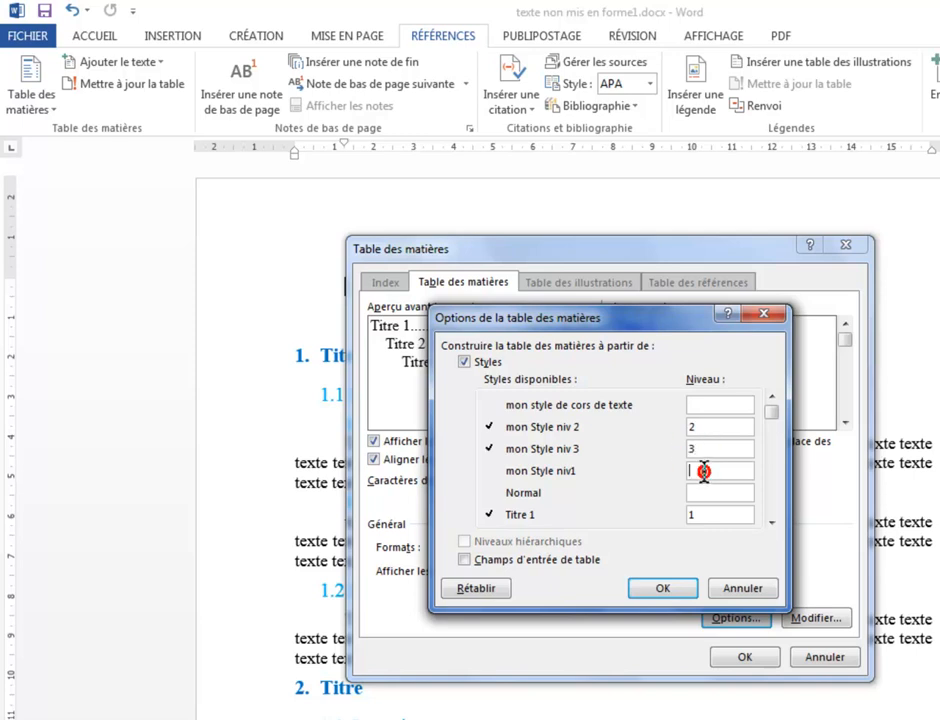
{"action": "type", "text": "1"}
{"action": "left_click", "coordinate": [638, 588]}
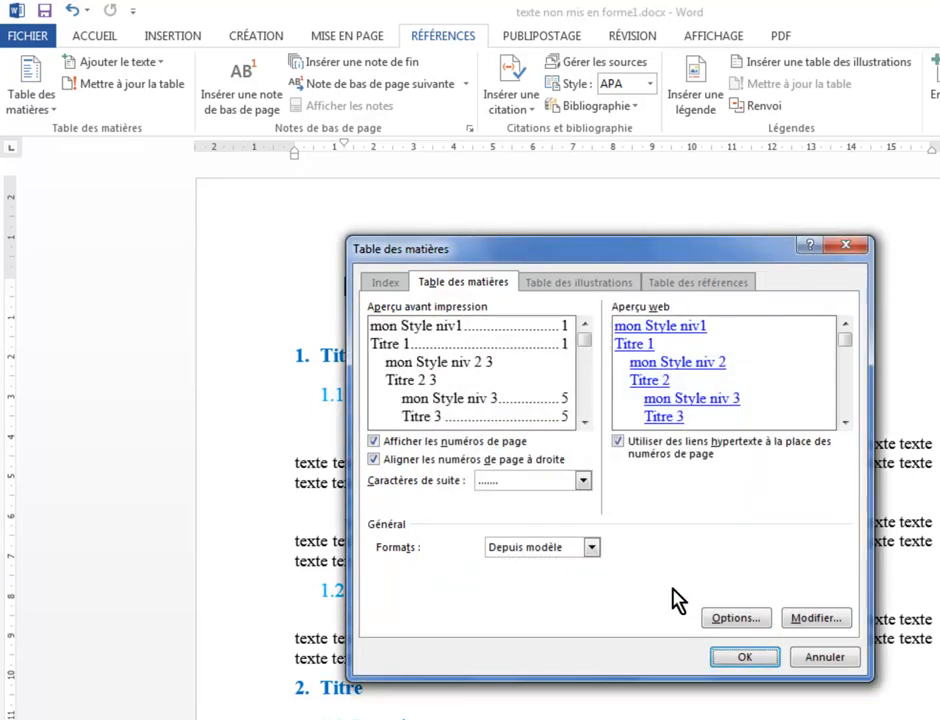
{"action": "left_click", "coordinate": [740, 658]}
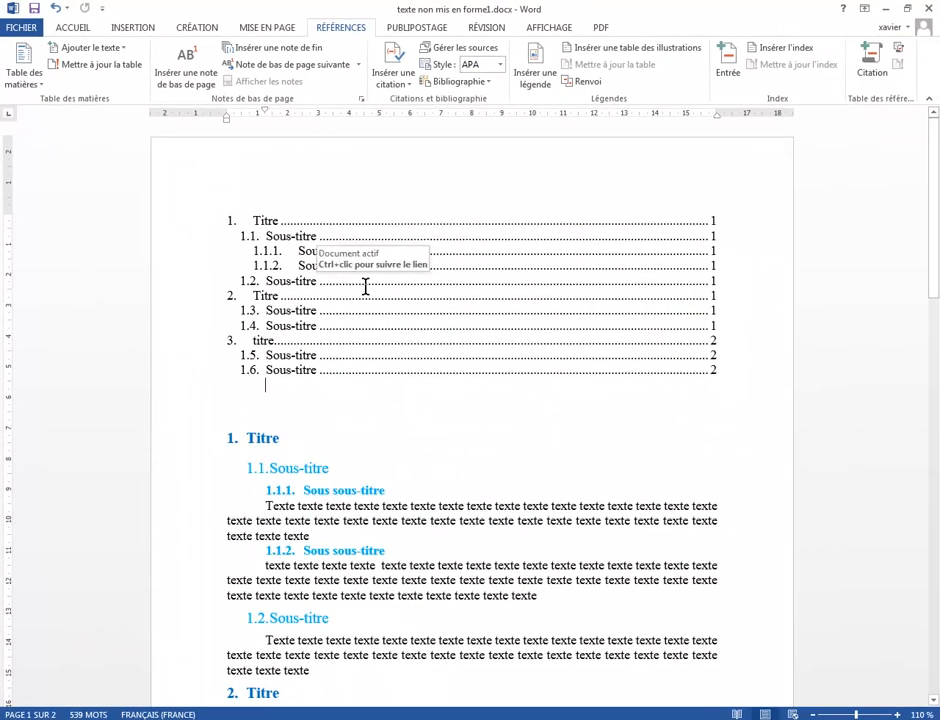
Add a new paragraph reading "titre" at the end of the document and apply "mon Style niv1" to it.
{"action": "key", "text": "ctrl+End"}
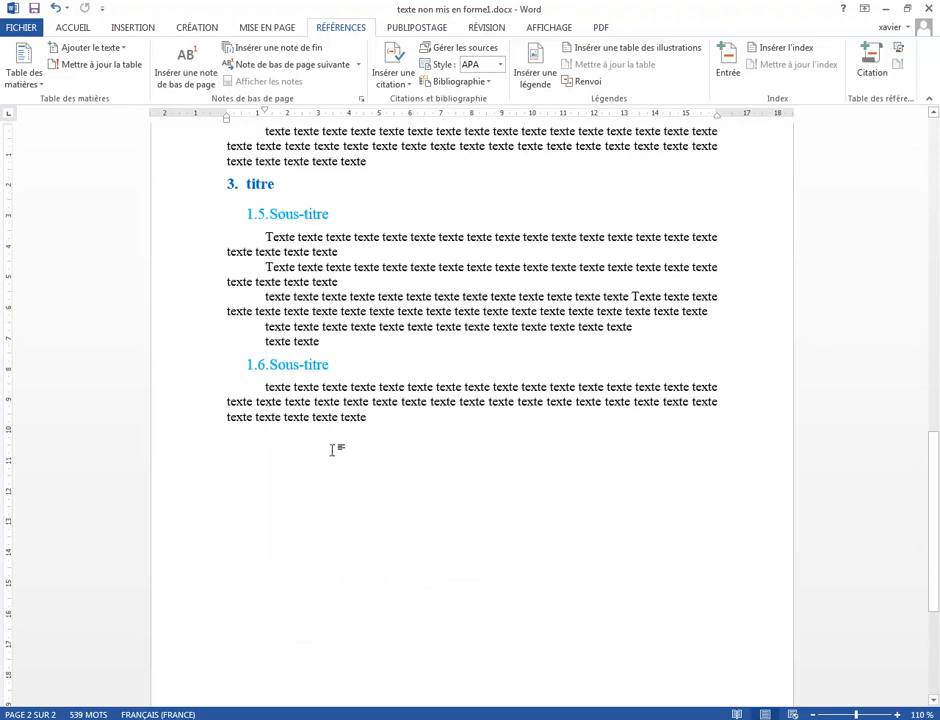
{"action": "key", "text": "Return"}
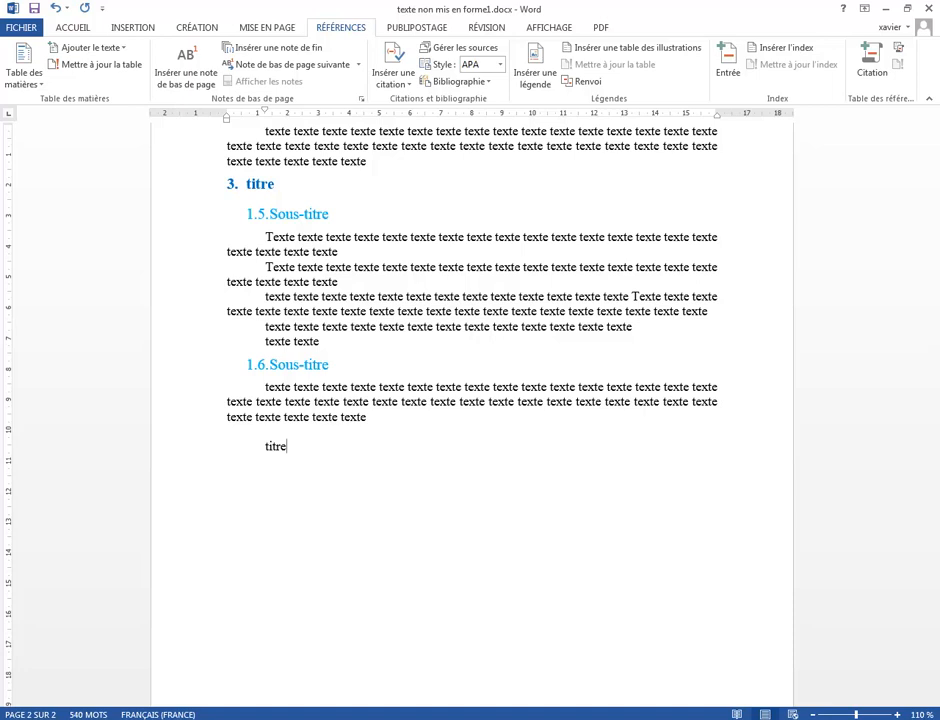
{"action": "left_click", "coordinate": [177, 449]}
{"action": "scroll", "coordinate": [724, 399], "scroll_direction": "up", "scroll_amount": 7}
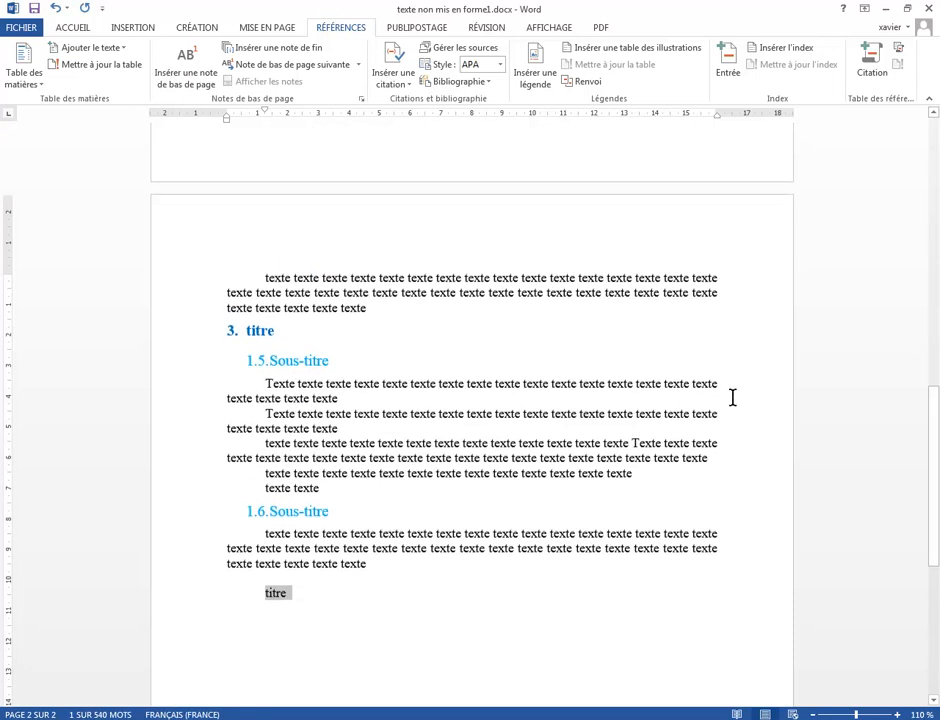
{"action": "left_click", "coordinate": [78, 30]}
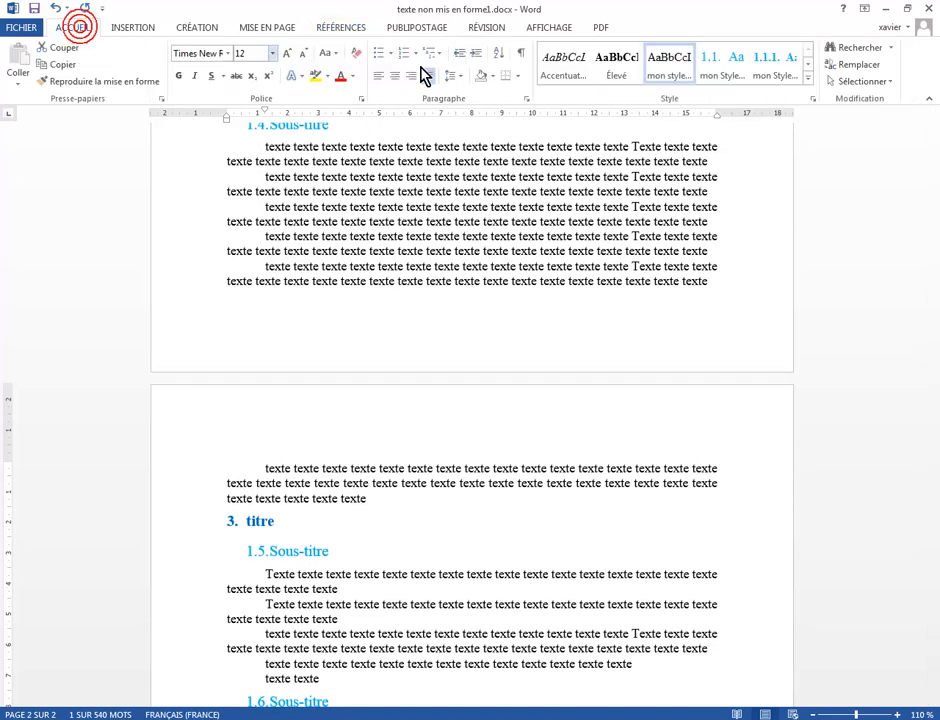
{"action": "left_click", "coordinate": [813, 99]}
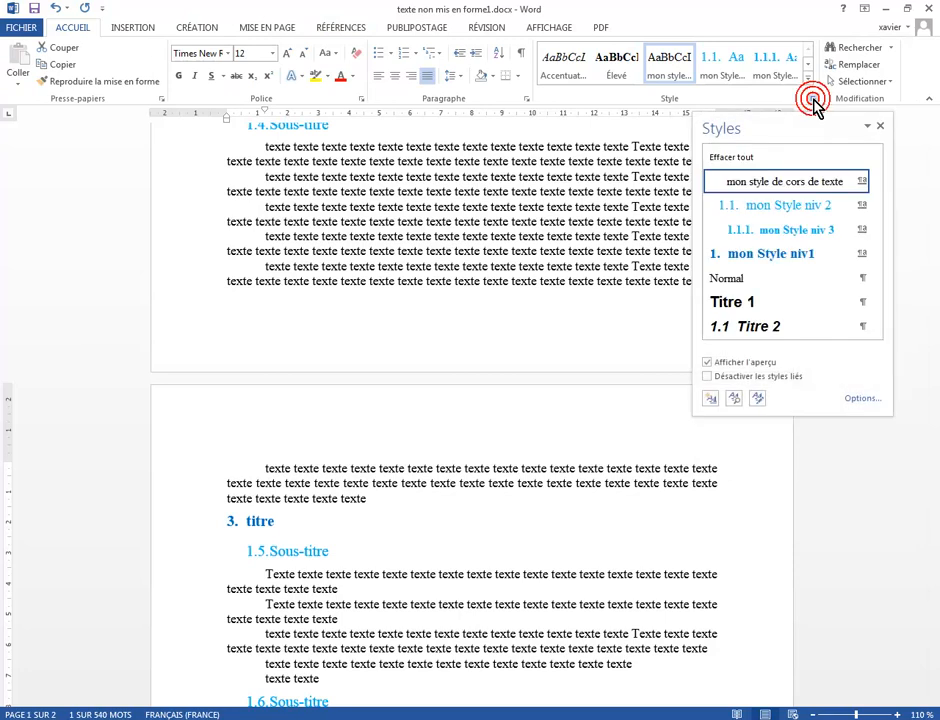
{"action": "left_click", "coordinate": [777, 263]}
Close the styles list and update the entire table of contents, including its entries, at the start of the document.
{"action": "scroll", "coordinate": [547, 510], "scroll_direction": "up", "scroll_amount": 3}
{"action": "scroll", "coordinate": [415, 422], "scroll_direction": "up", "scroll_amount": 10}
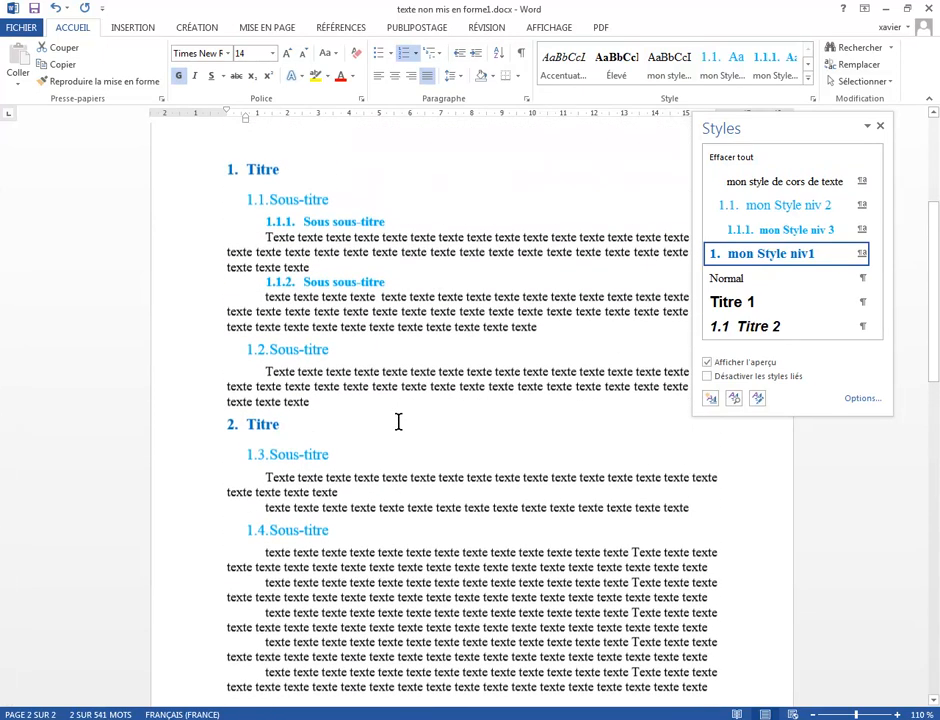
{"action": "scroll", "coordinate": [397, 415], "scroll_direction": "up", "scroll_amount": 5}
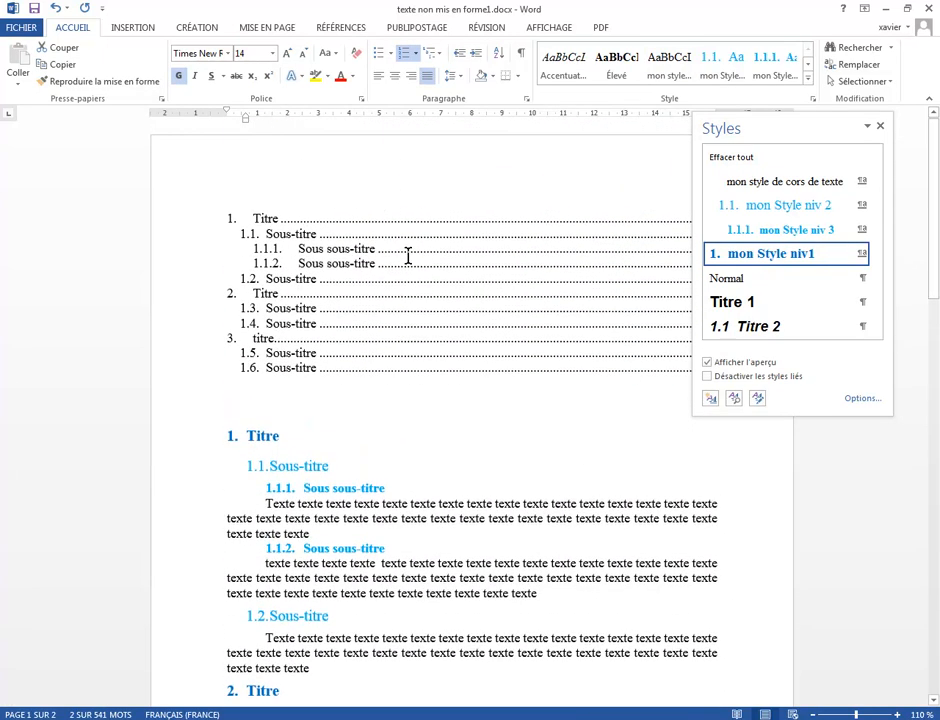
{"action": "left_click", "coordinate": [880, 125]}
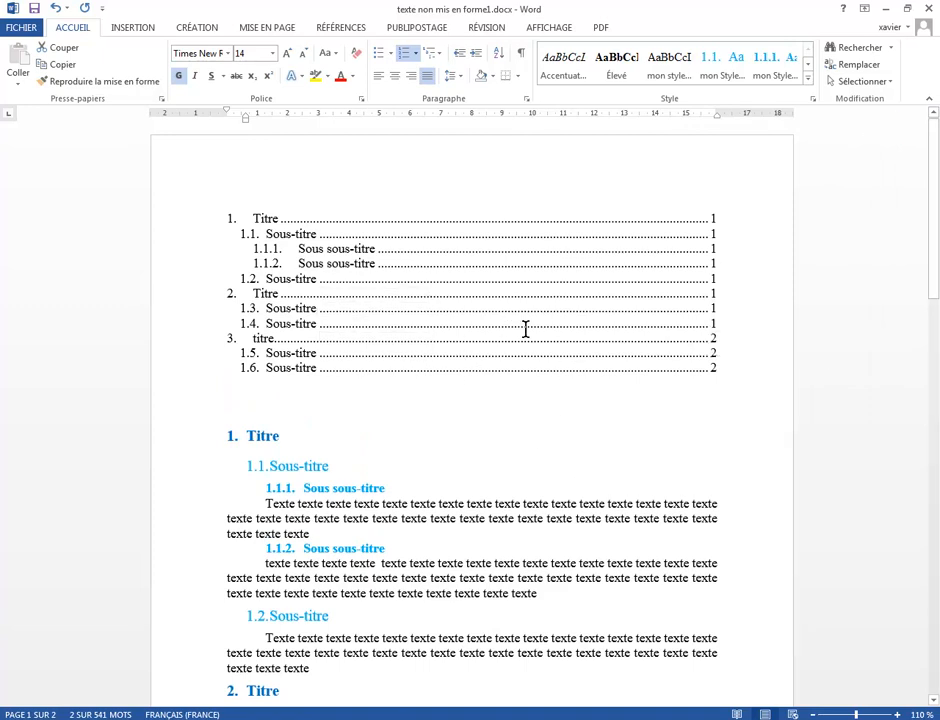
{"action": "right_click", "coordinate": [478, 282]}
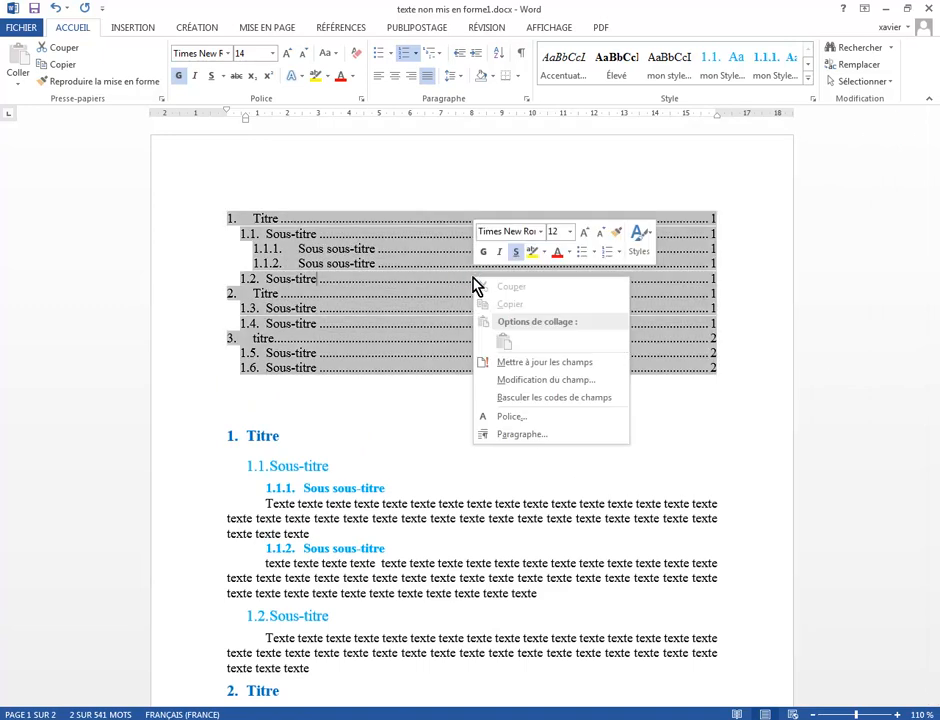
{"action": "left_click", "coordinate": [528, 371]}
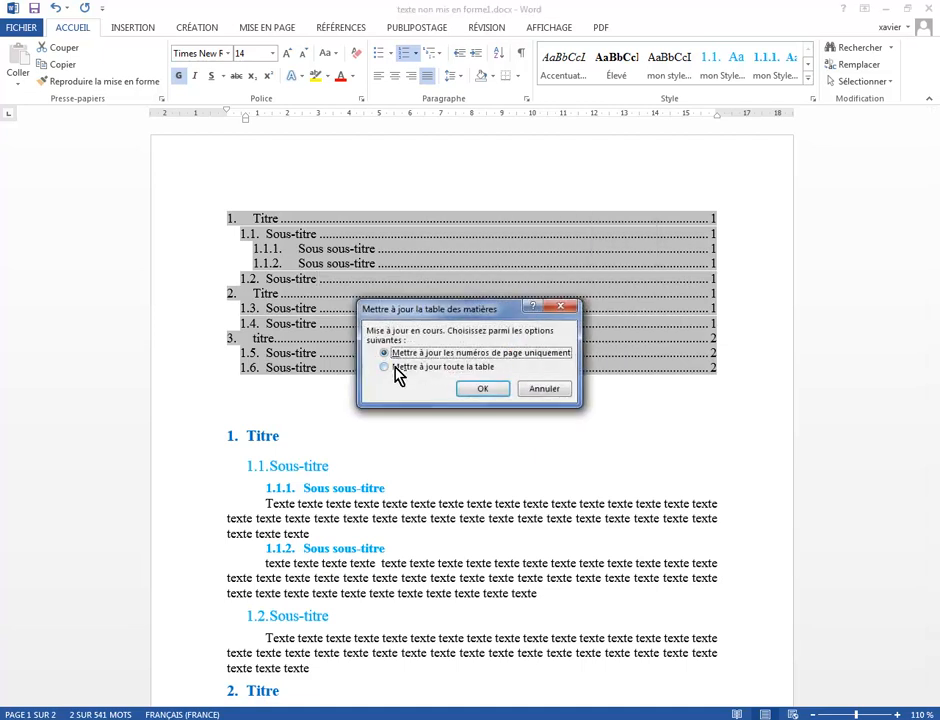
{"action": "left_click", "coordinate": [484, 390]}
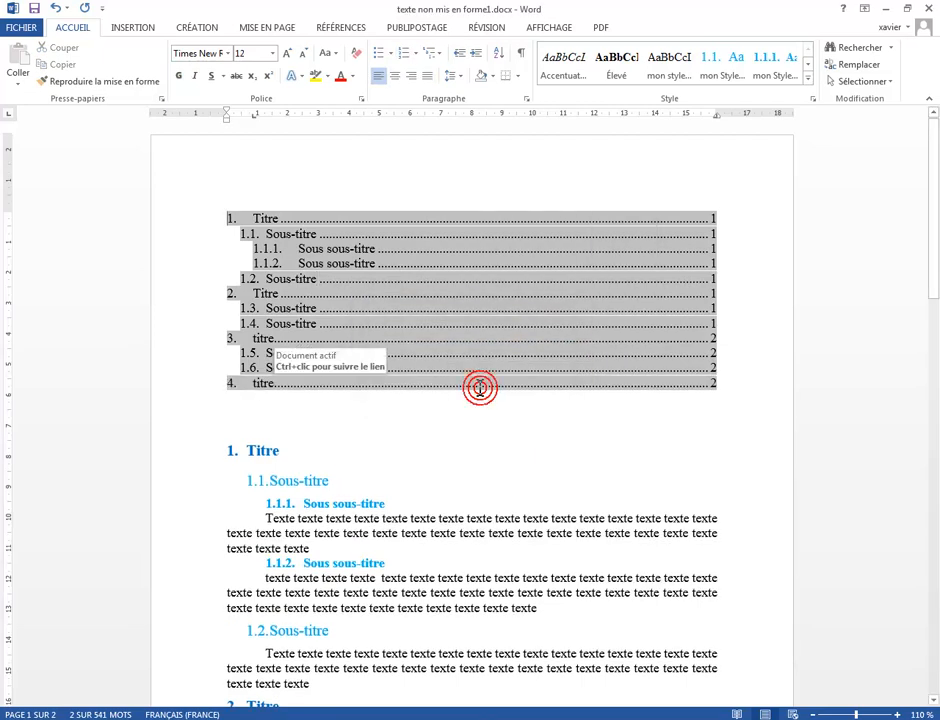
{"action": "left_click", "coordinate": [700, 448]}
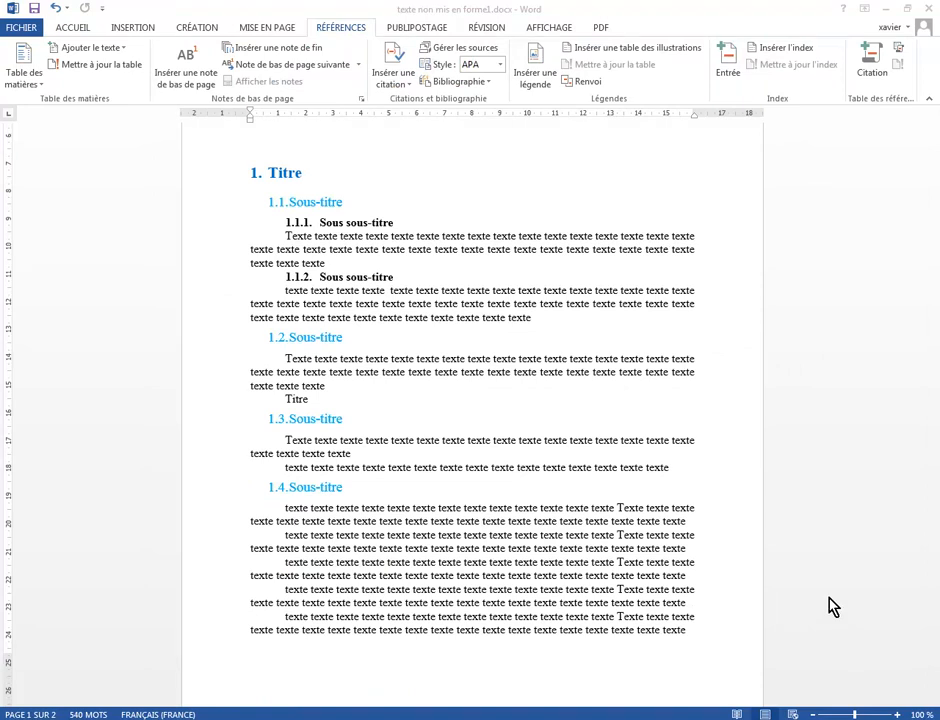
Renumber the first subtitle under the second-page heading "2. titre" as 2.1, continuing from the previous list with the value advanced.
{"action": "left_click", "coordinate": [743, 447]}
{"action": "scroll", "coordinate": [749, 464], "scroll_direction": "down", "scroll_amount": 2}
{"action": "scroll", "coordinate": [749, 464], "scroll_direction": "up", "scroll_amount": 2}
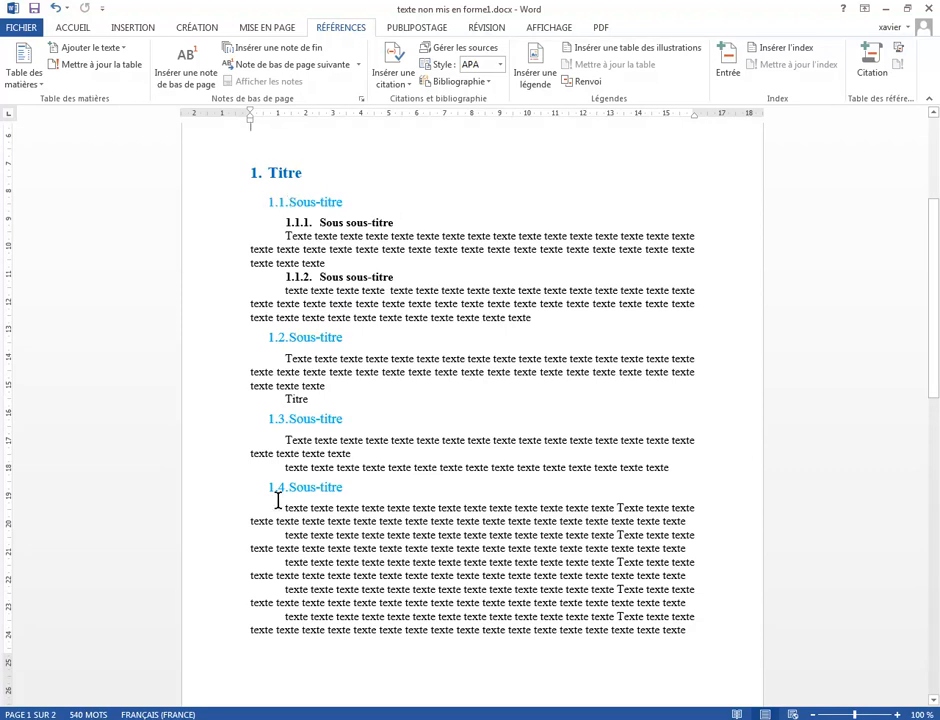
{"action": "scroll", "coordinate": [282, 484], "scroll_direction": "down", "scroll_amount": 1}
{"action": "scroll", "coordinate": [278, 458], "scroll_direction": "down", "scroll_amount": 8}
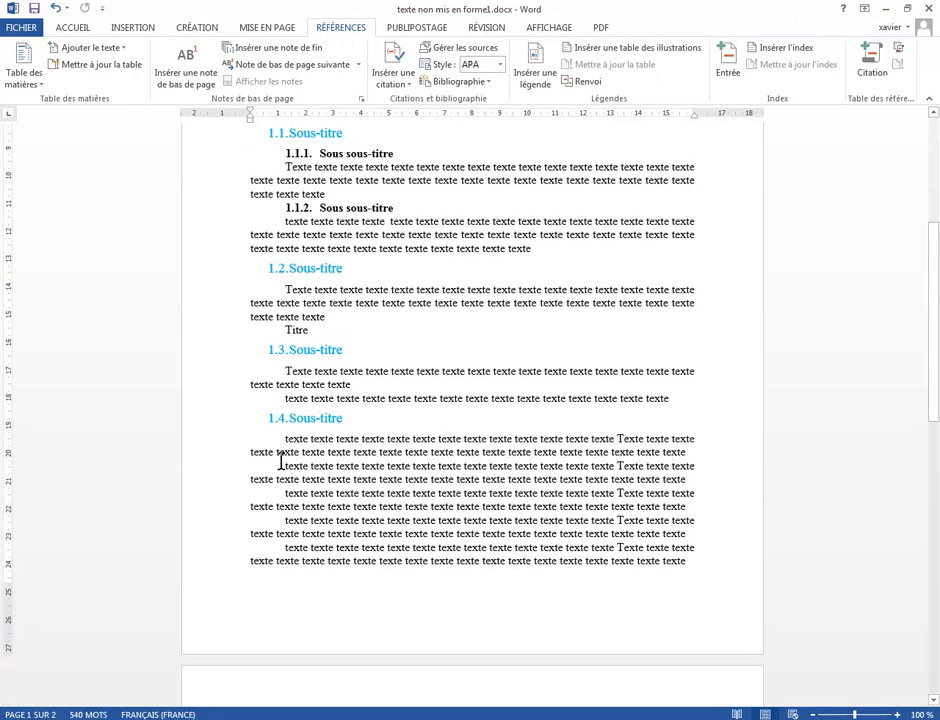
{"action": "scroll", "coordinate": [281, 473], "scroll_direction": "down", "scroll_amount": 4}
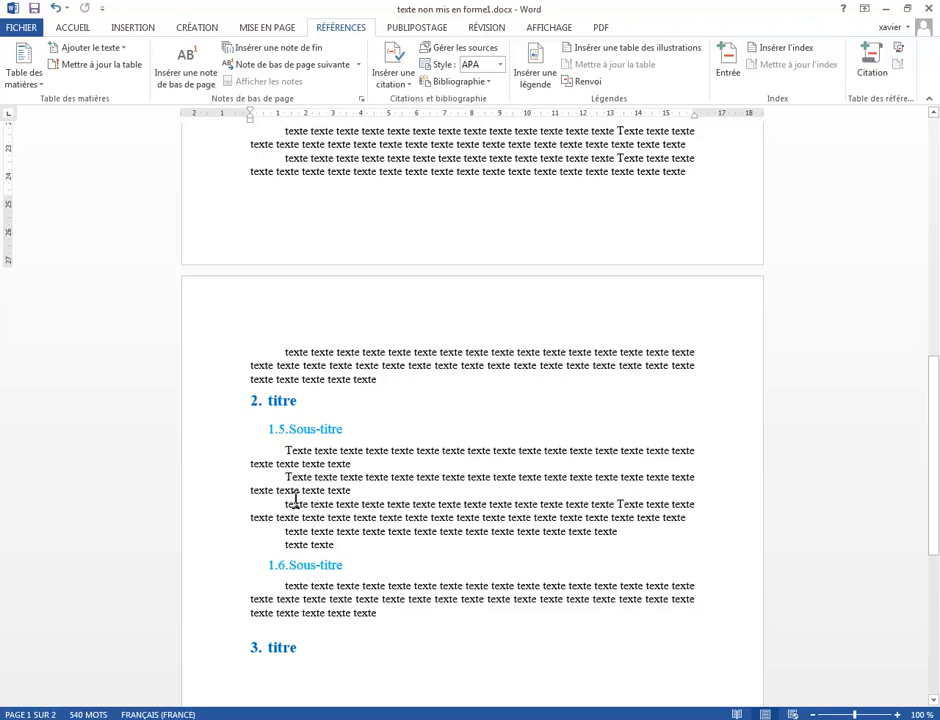
{"action": "left_click", "coordinate": [275, 430]}
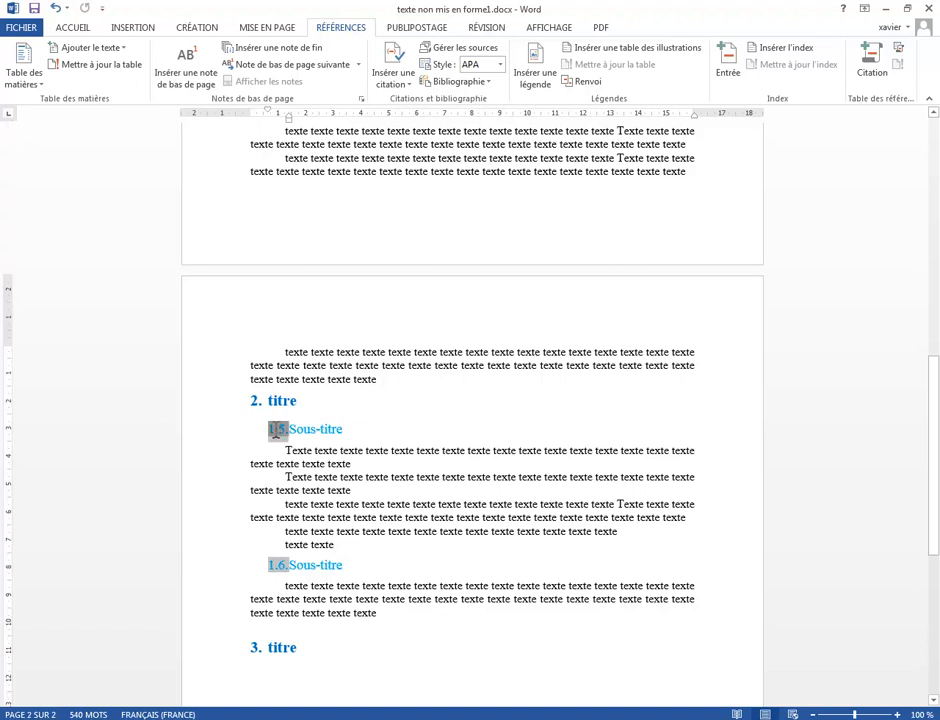
{"action": "right_click", "coordinate": [276, 431]}
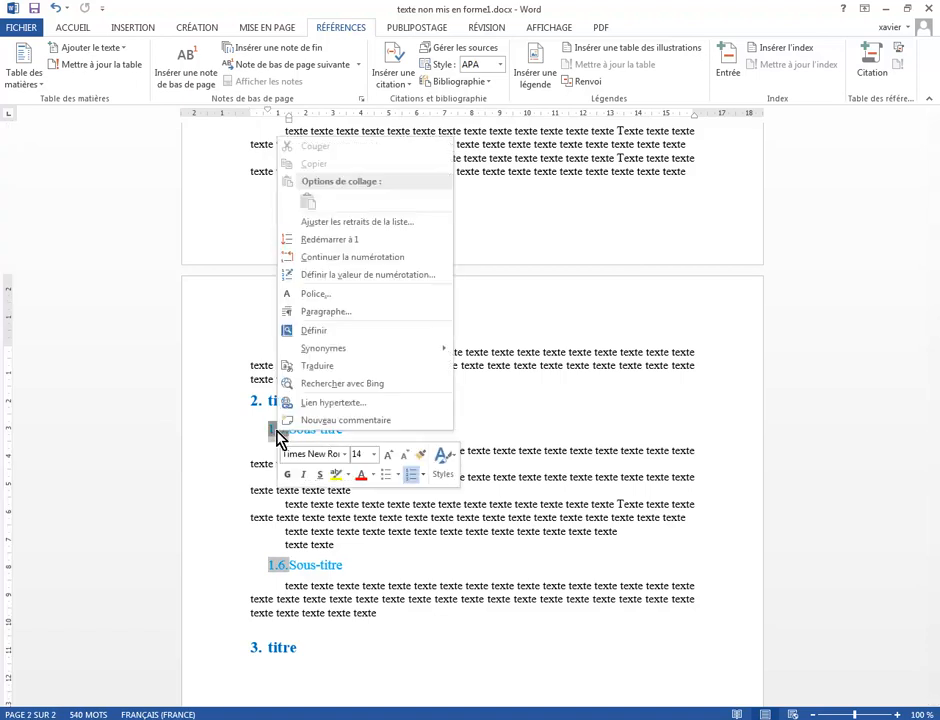
{"action": "left_click", "coordinate": [325, 276]}
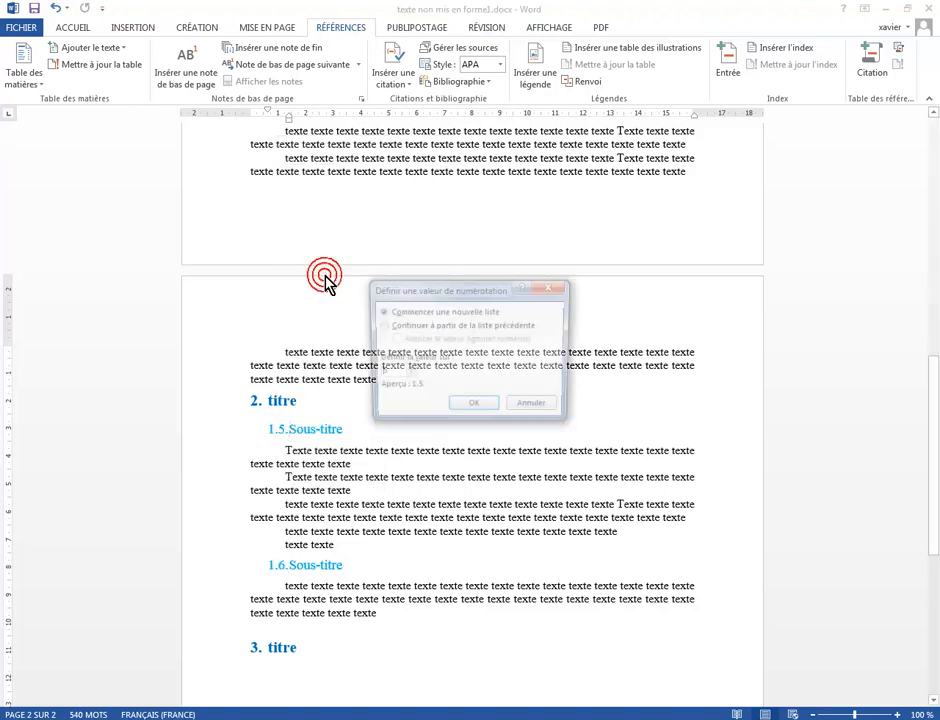
{"action": "left_click", "coordinate": [380, 326]}
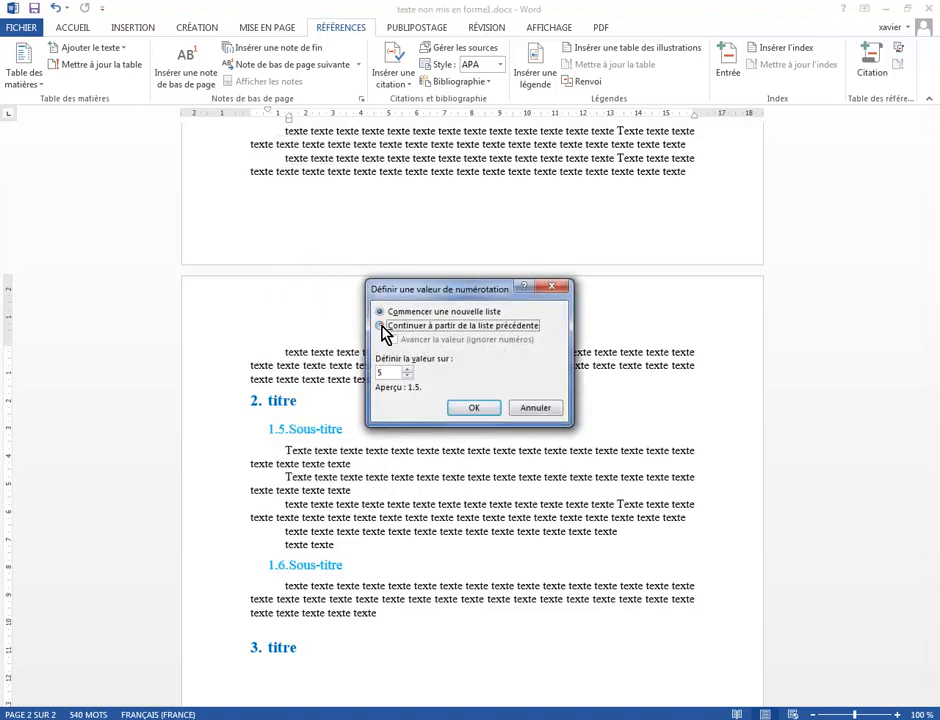
{"action": "left_click", "coordinate": [394, 340]}
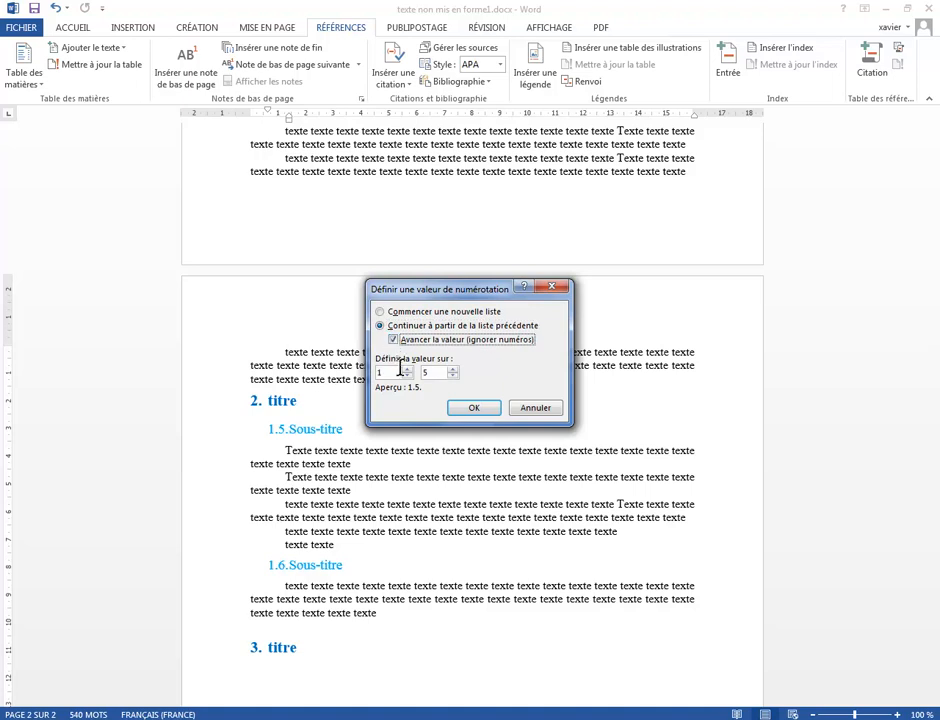
{"action": "left_click", "coordinate": [406, 370]}
{"action": "left_click", "coordinate": [452, 375]}
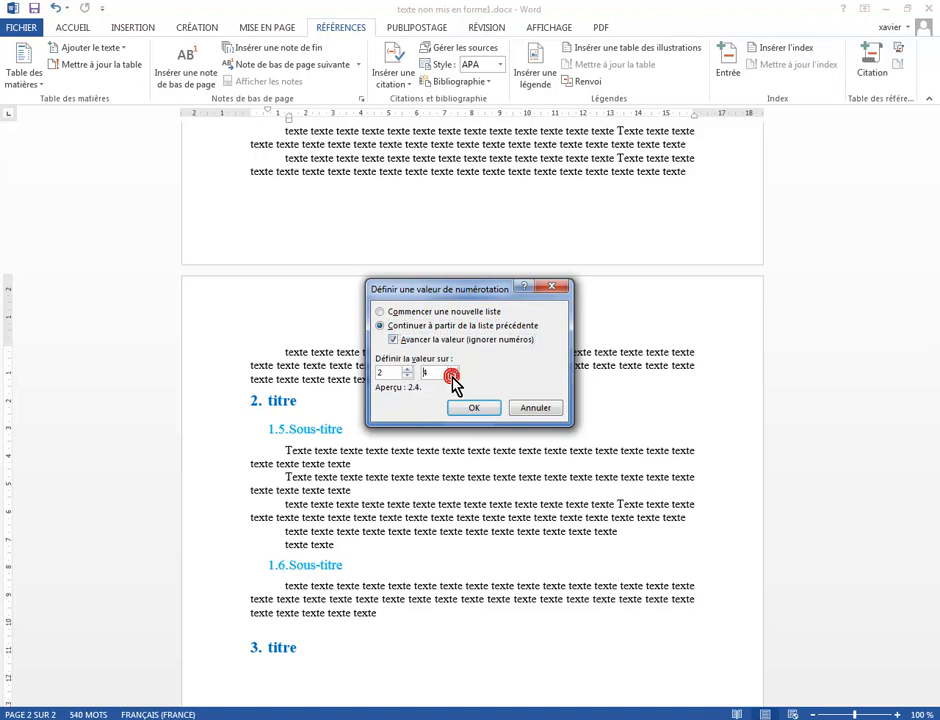
{"action": "left_click", "coordinate": [474, 407]}
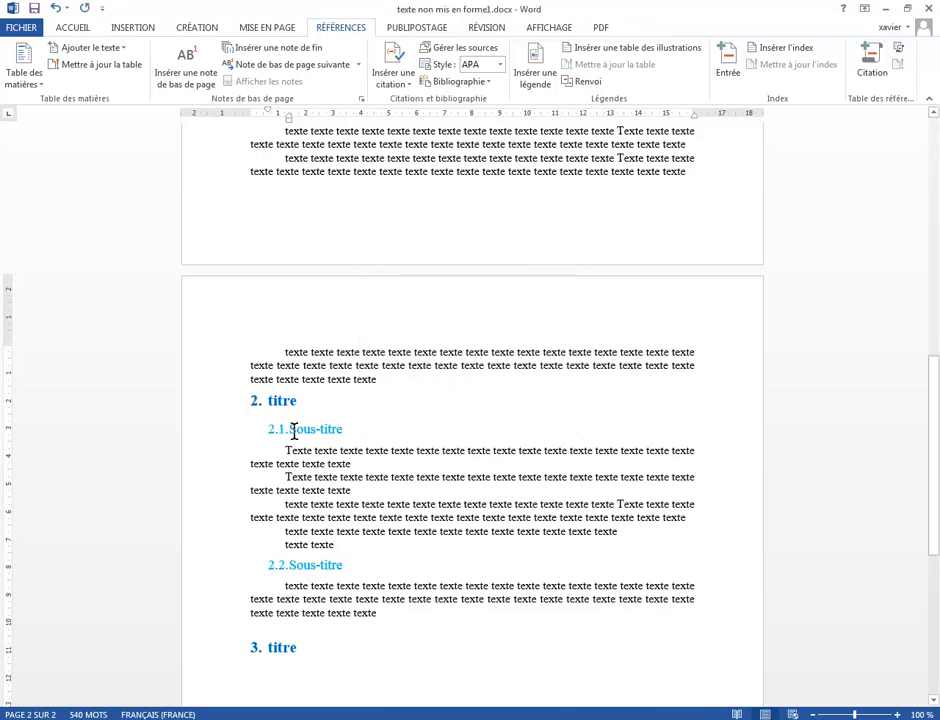
{"action": "scroll", "coordinate": [381, 467], "scroll_direction": "up", "scroll_amount": 1}
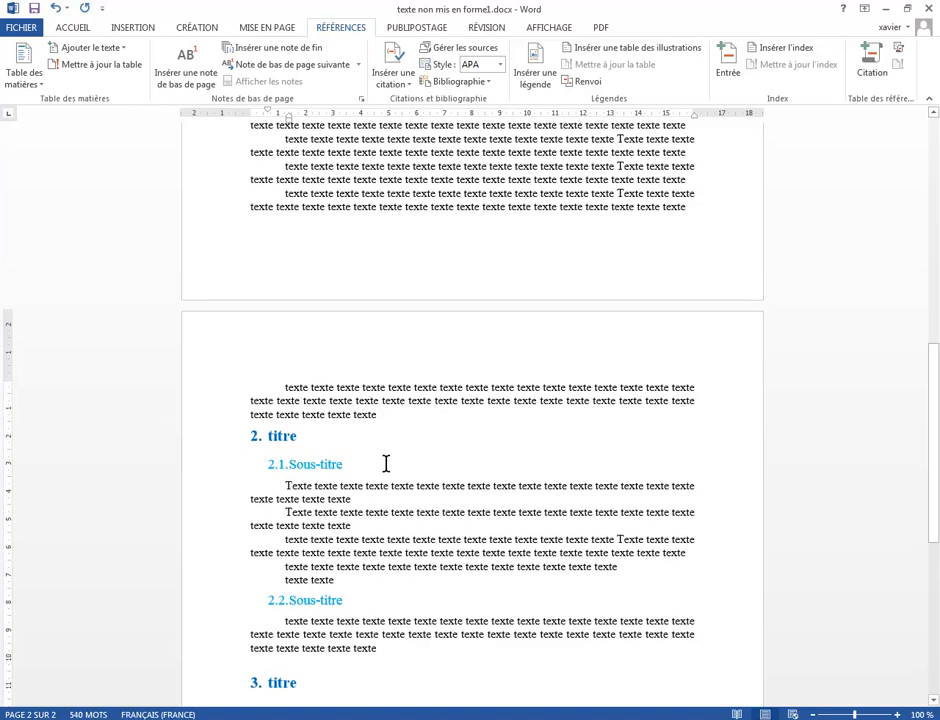